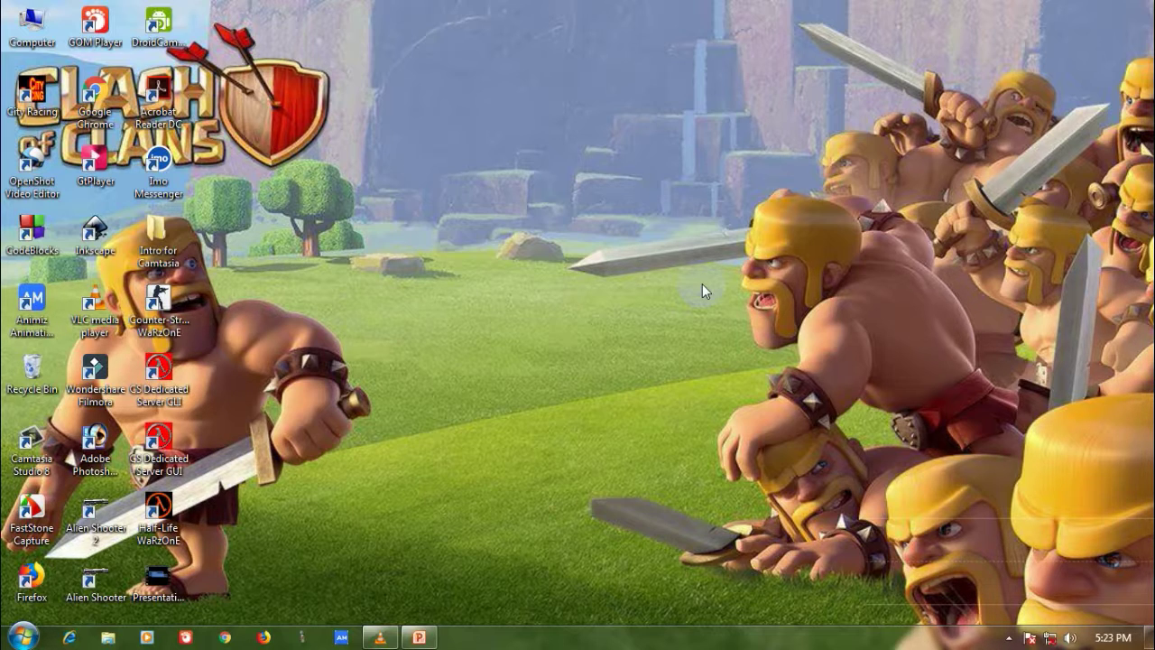
Step: Refresh the desktop three times from its right-click menu
right_click(698, 246)
click(726, 291)
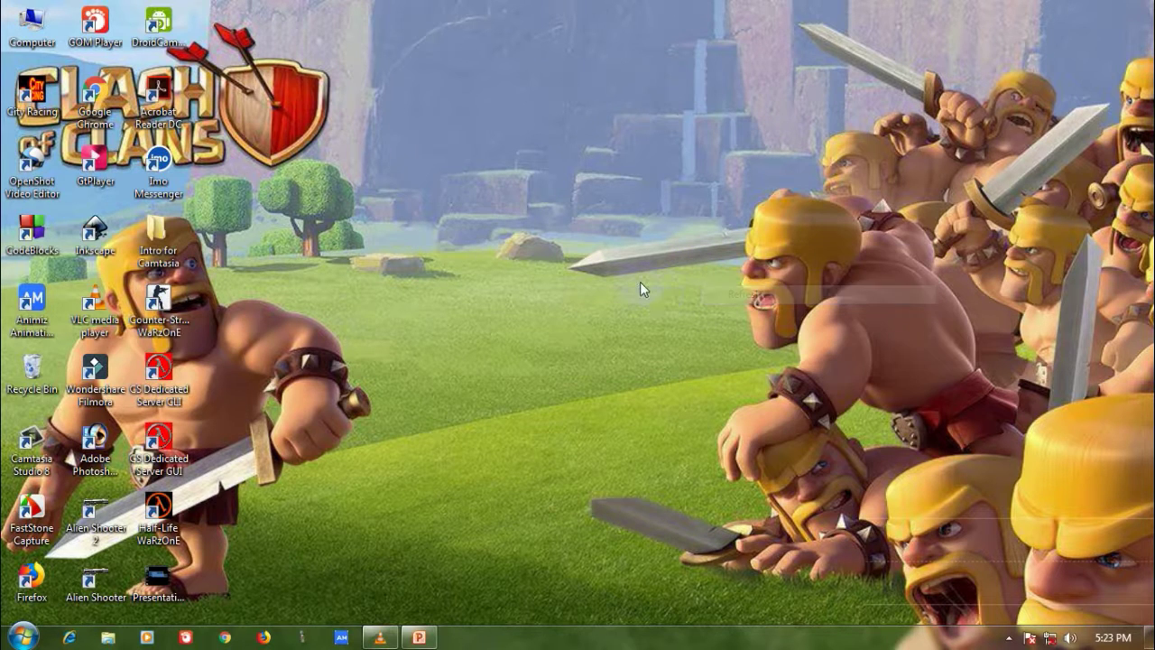
right_click(633, 279)
click(672, 330)
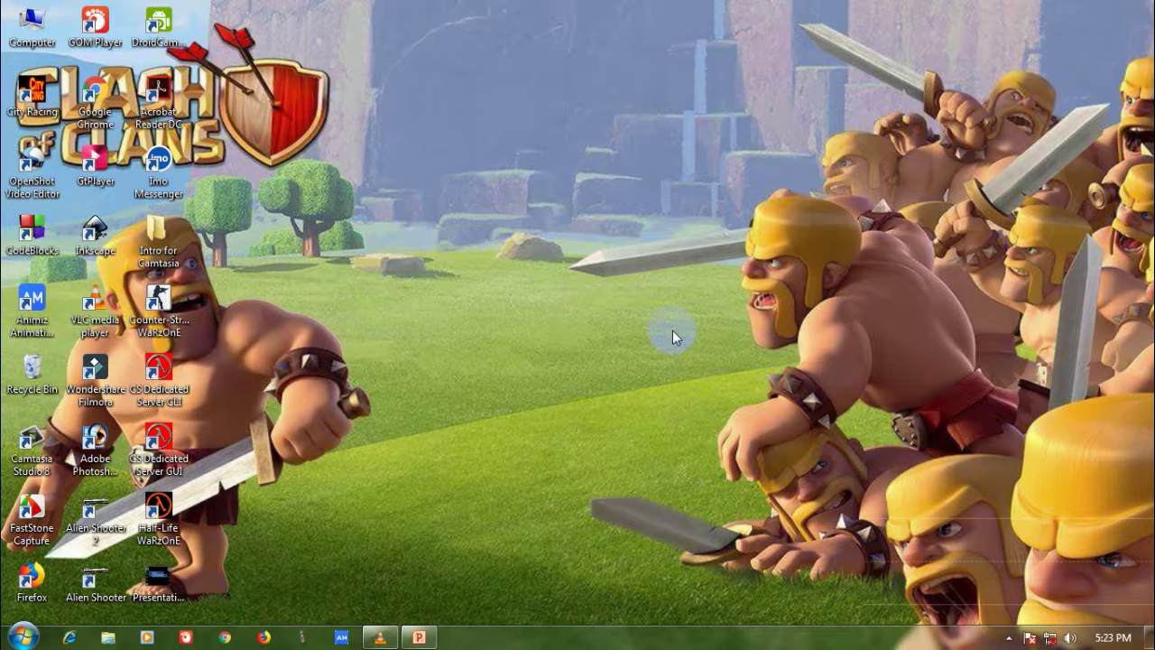
right_click(655, 272)
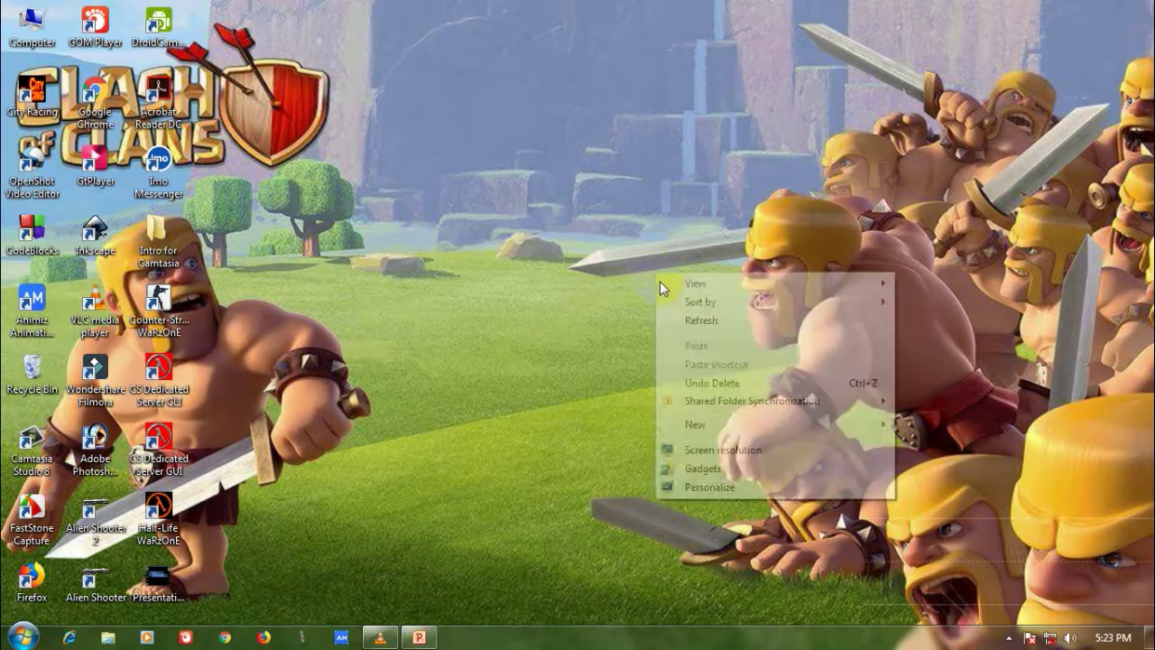
click(675, 312)
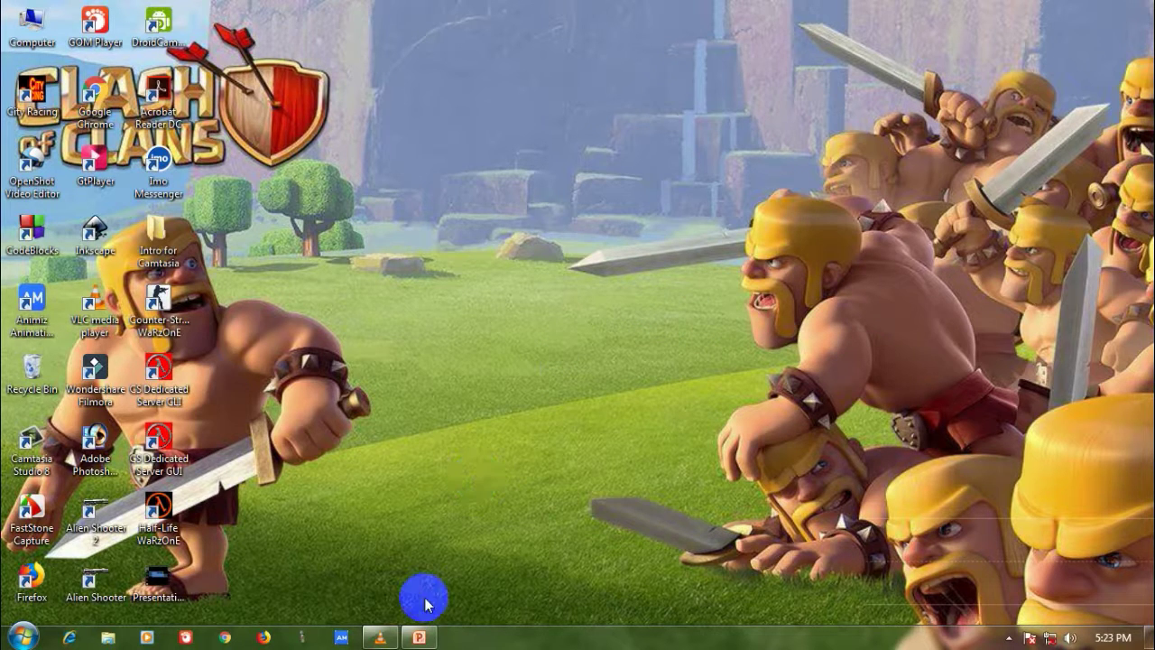
Step: Restore the PowerPoint window, select and deselect the slide's shapes, and go to File > New
click(420, 637)
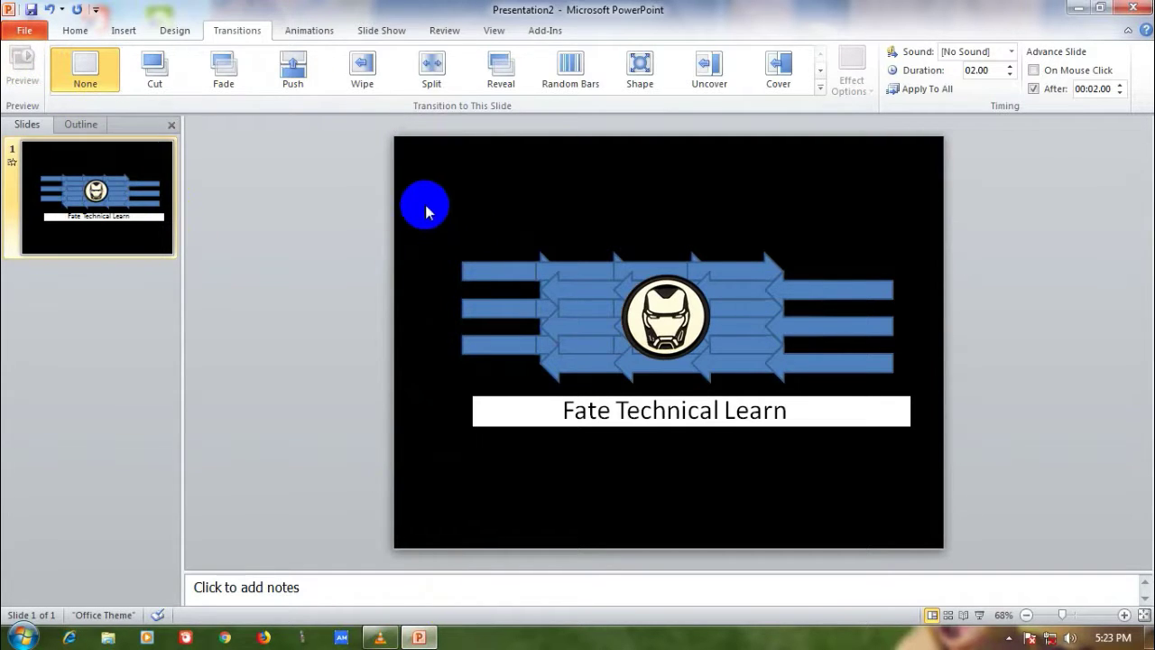
mouse_move(408, 200)
mouse_down()
mouse_move(1016, 492)
mouse_move(232, 113)
mouse_up()
click(1070, 501)
click(309, 311)
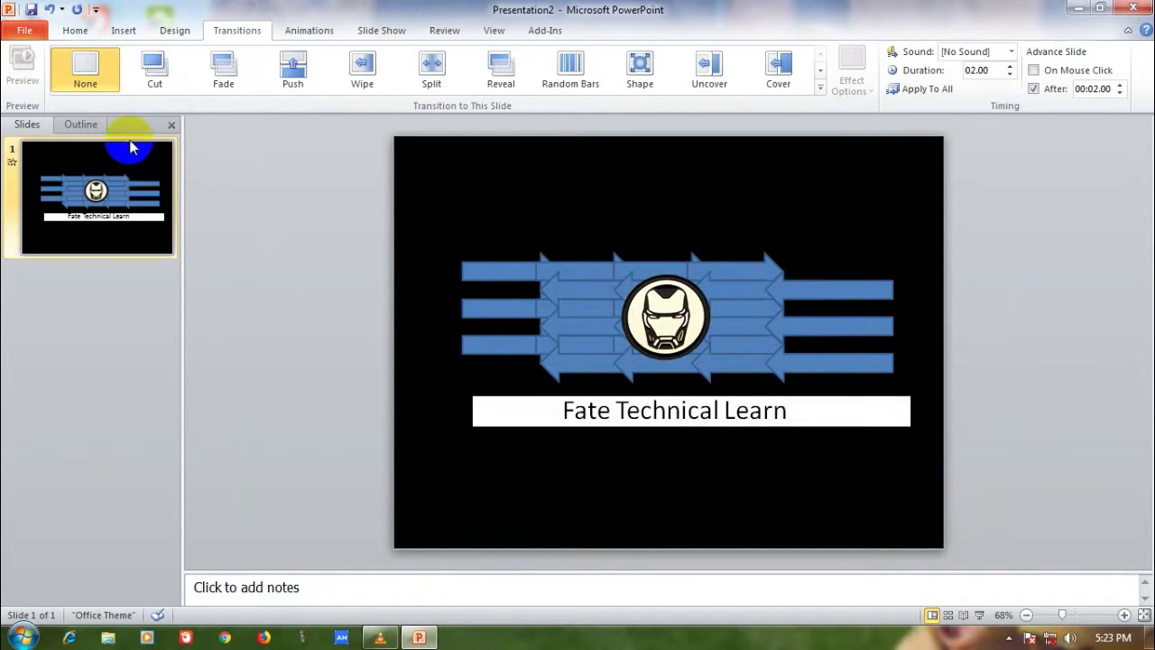
click(23, 30)
Step: Create a blank presentation and delete its title and subtitle placeholders
click(52, 223)
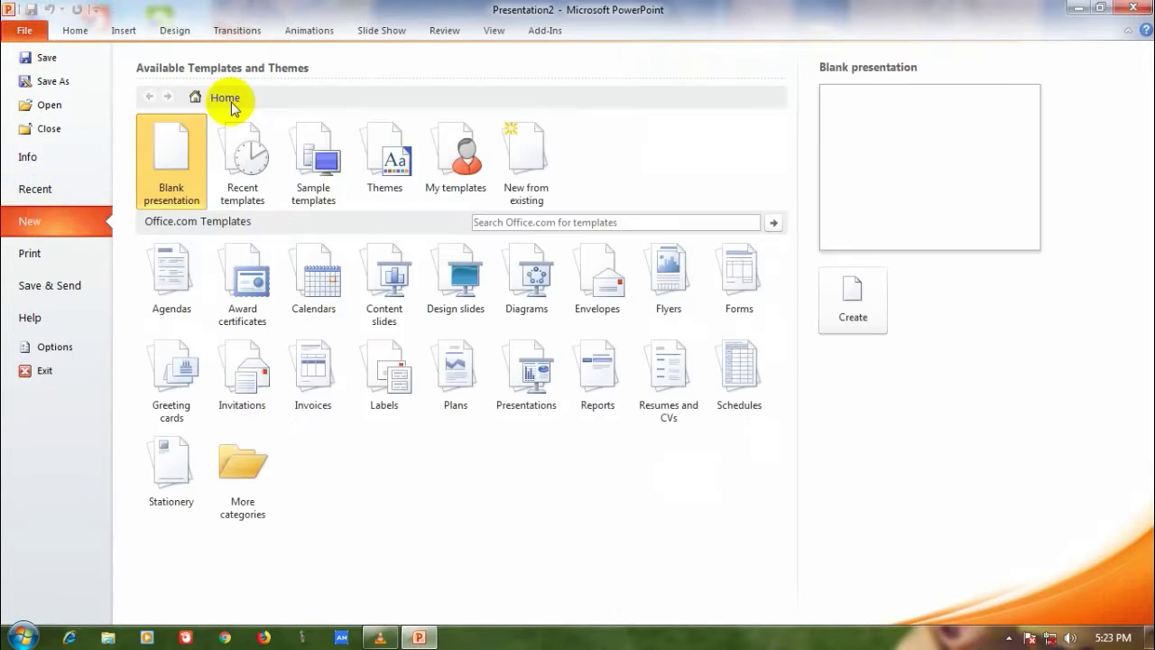
double_click(174, 149)
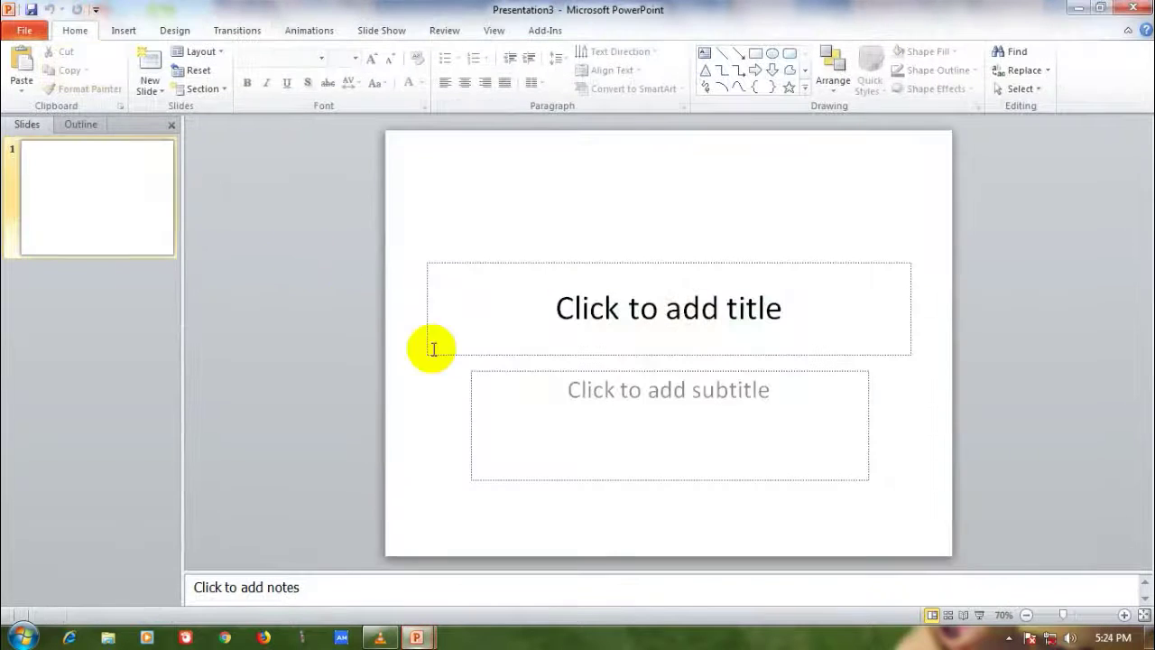
click(469, 275)
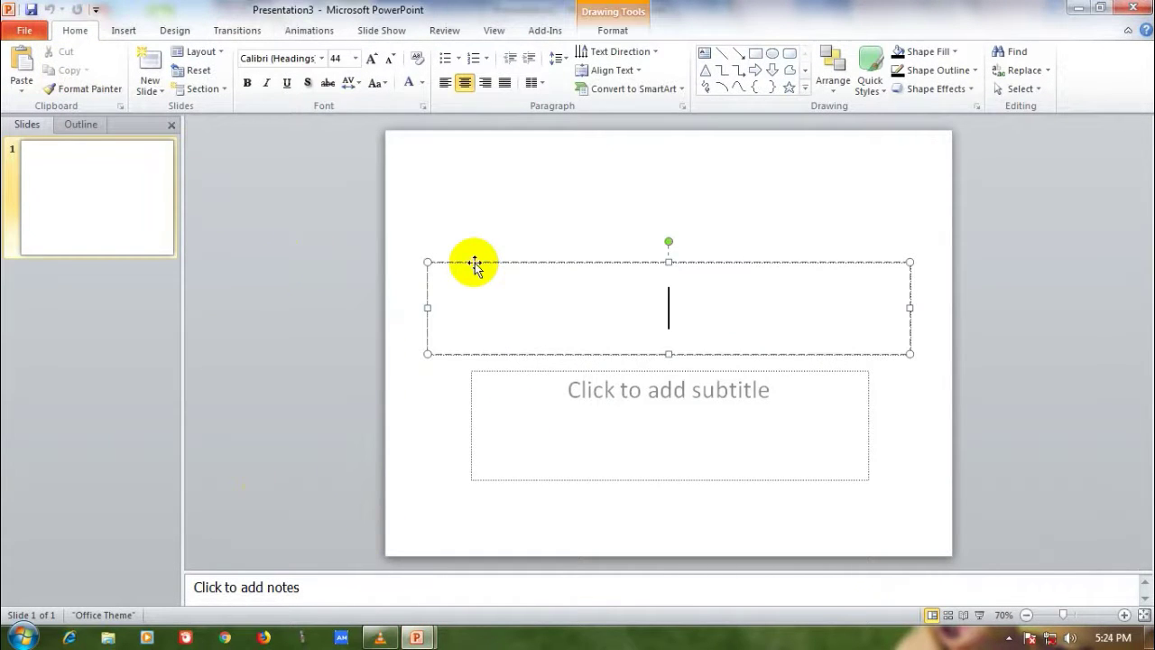
key(Escape)
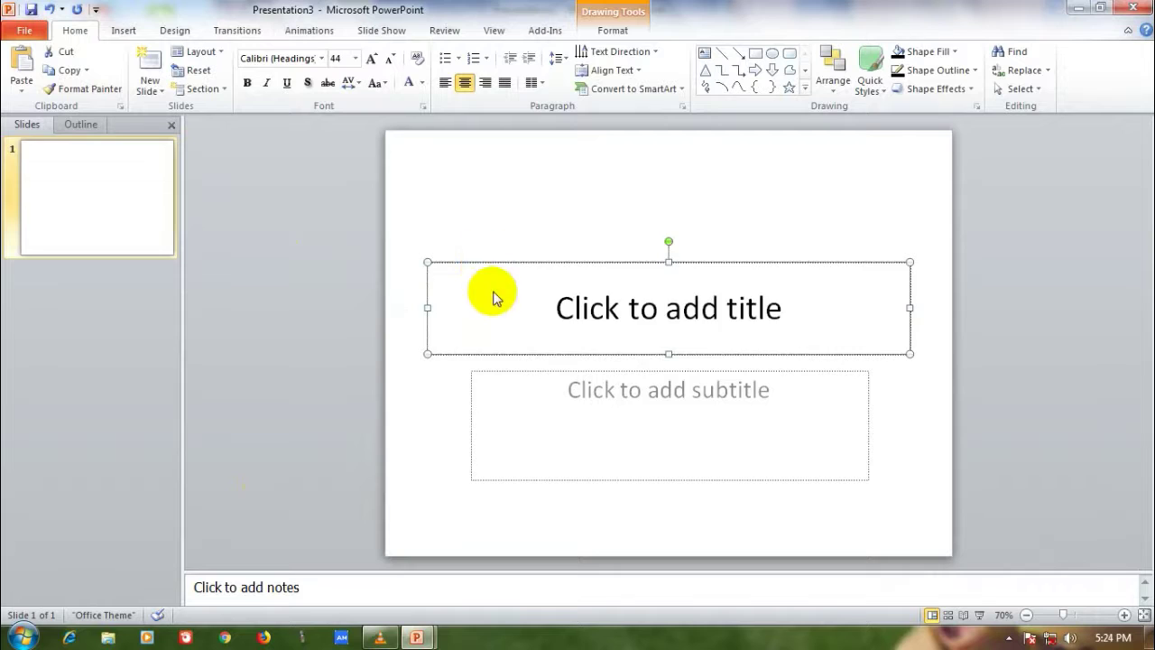
key(Delete)
click(531, 371)
key(Delete)
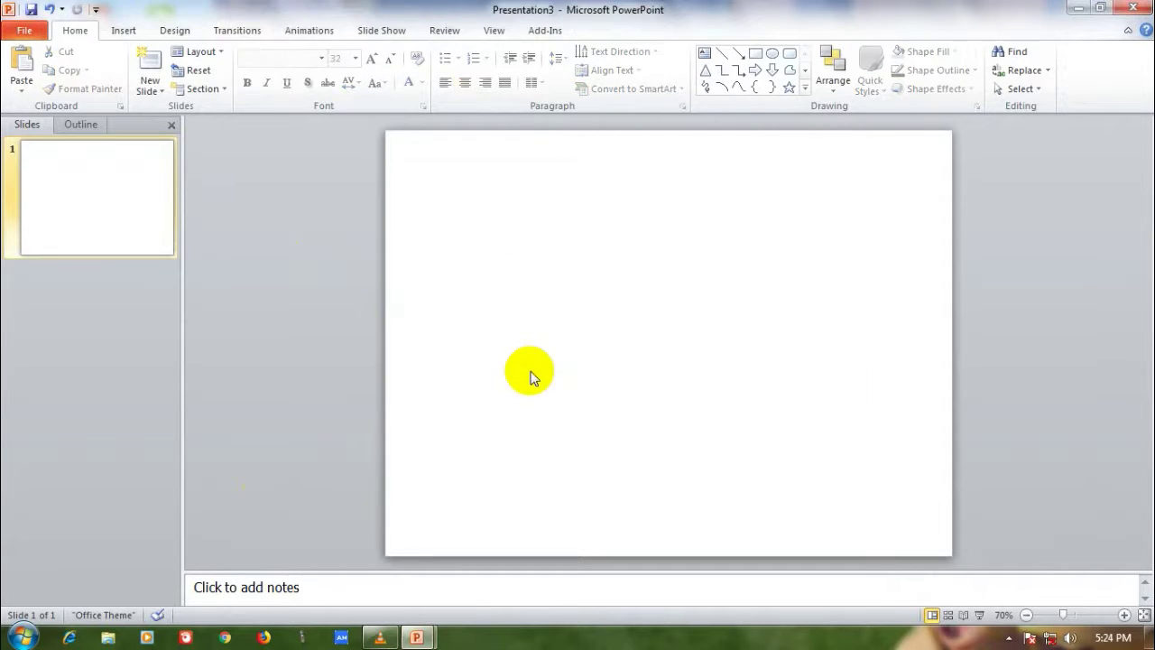
Step: Apply the black background style to the empty slide
click(118, 31)
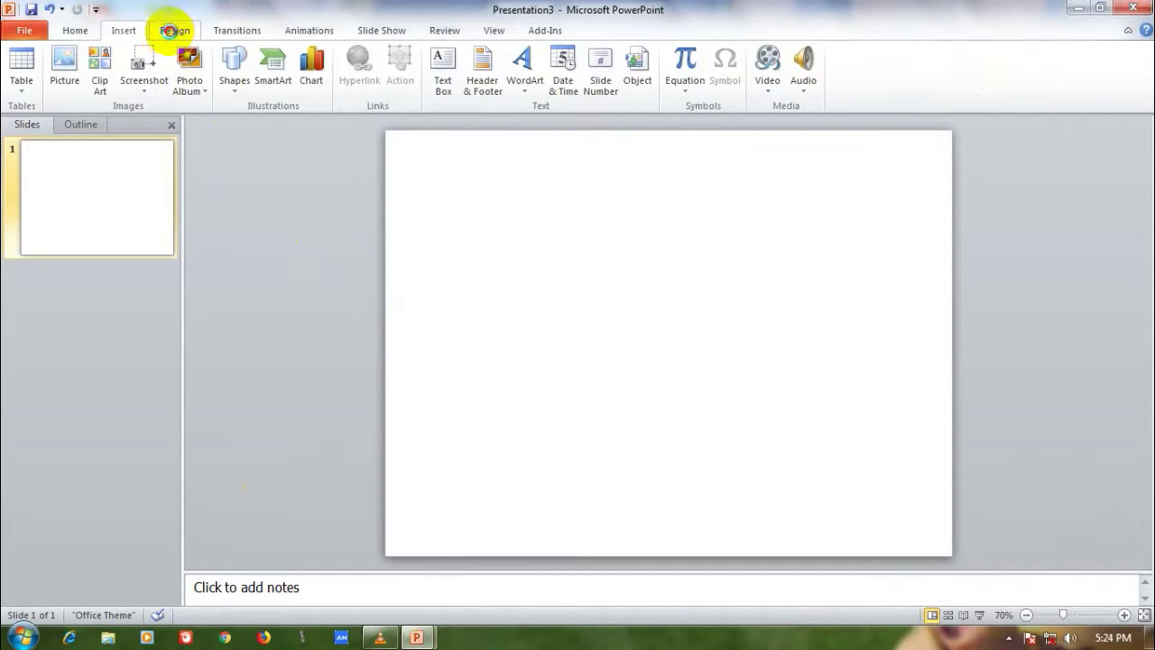
click(172, 30)
click(1020, 58)
click(1093, 109)
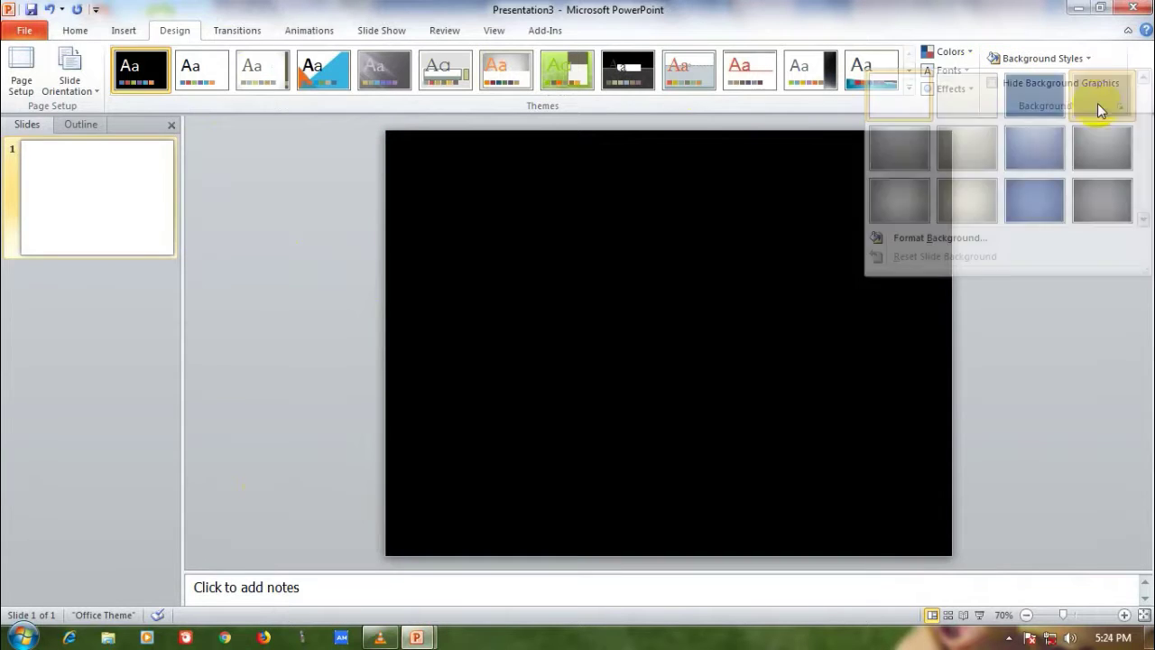
click(75, 30)
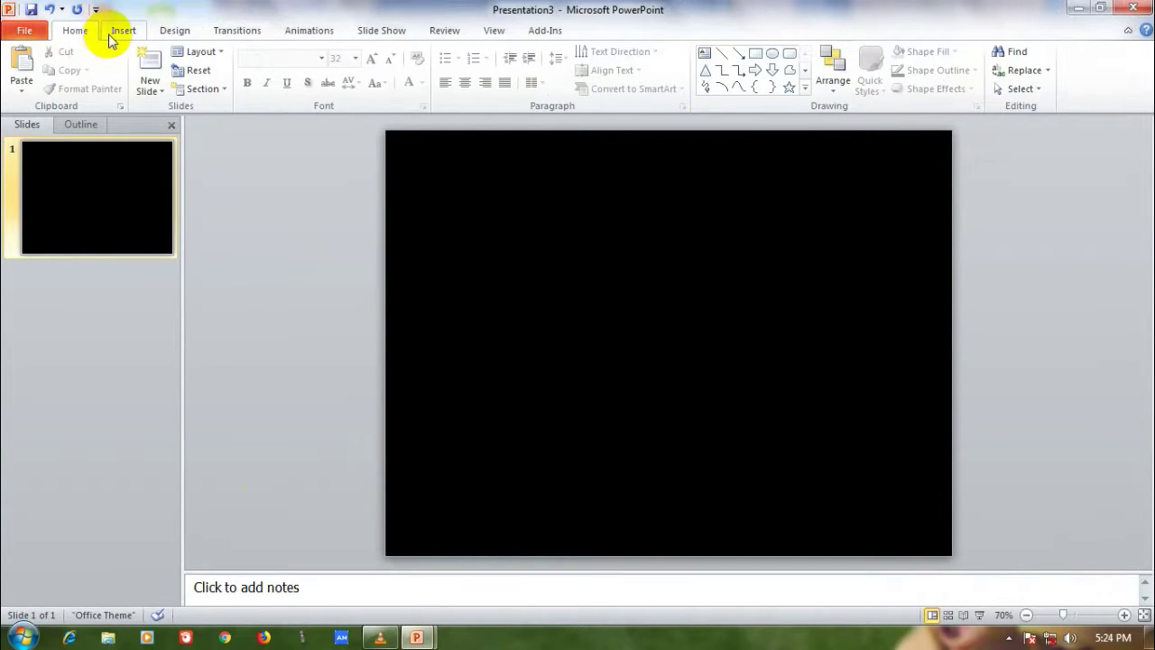
Step: Draw a blue Right Arrow block arrow on the left side of the black slide
click(115, 32)
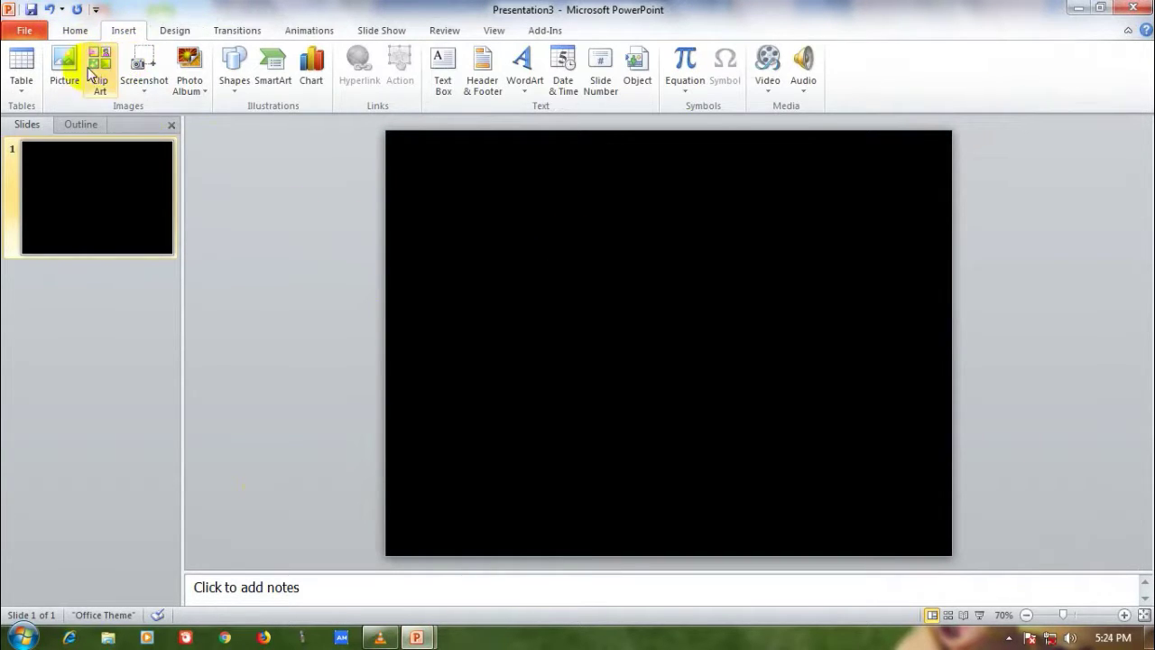
click(233, 70)
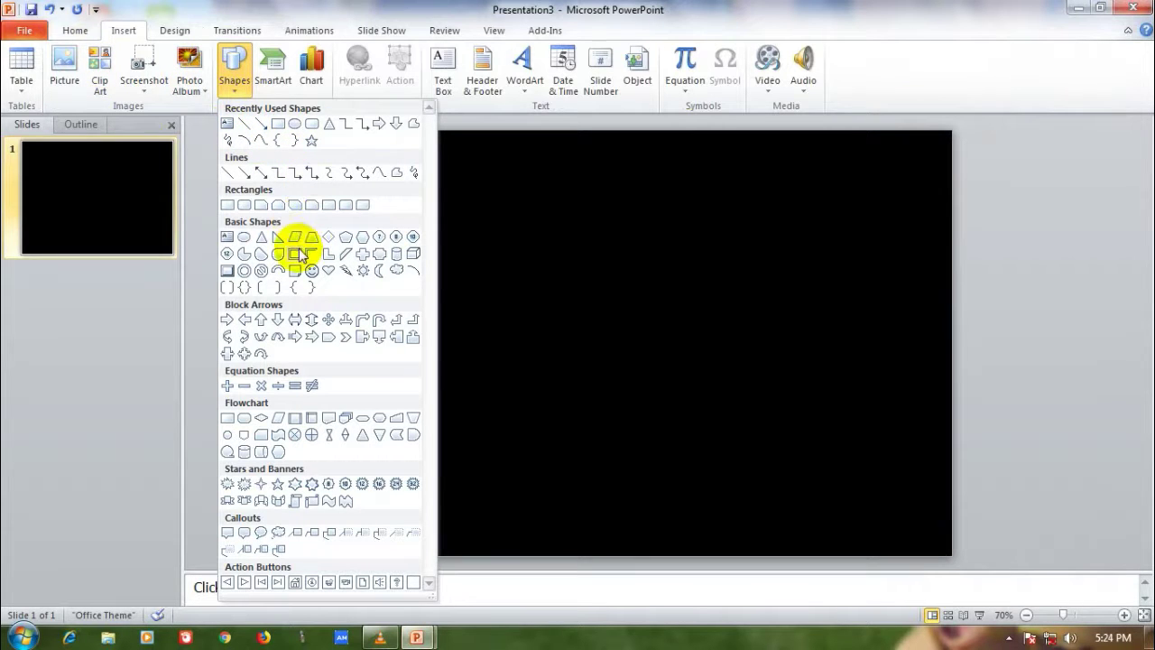
click(230, 322)
mouse_move(404, 258)
mouse_down()
mouse_move(539, 319)
mouse_move(506, 314)
mouse_up()
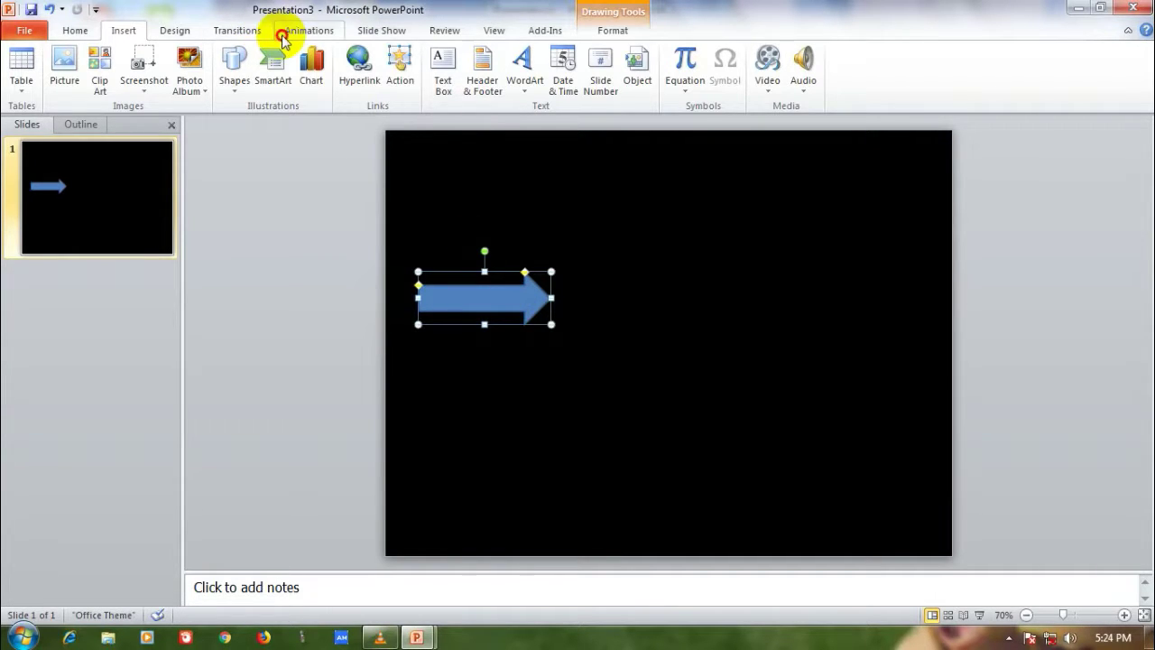
click(307, 30)
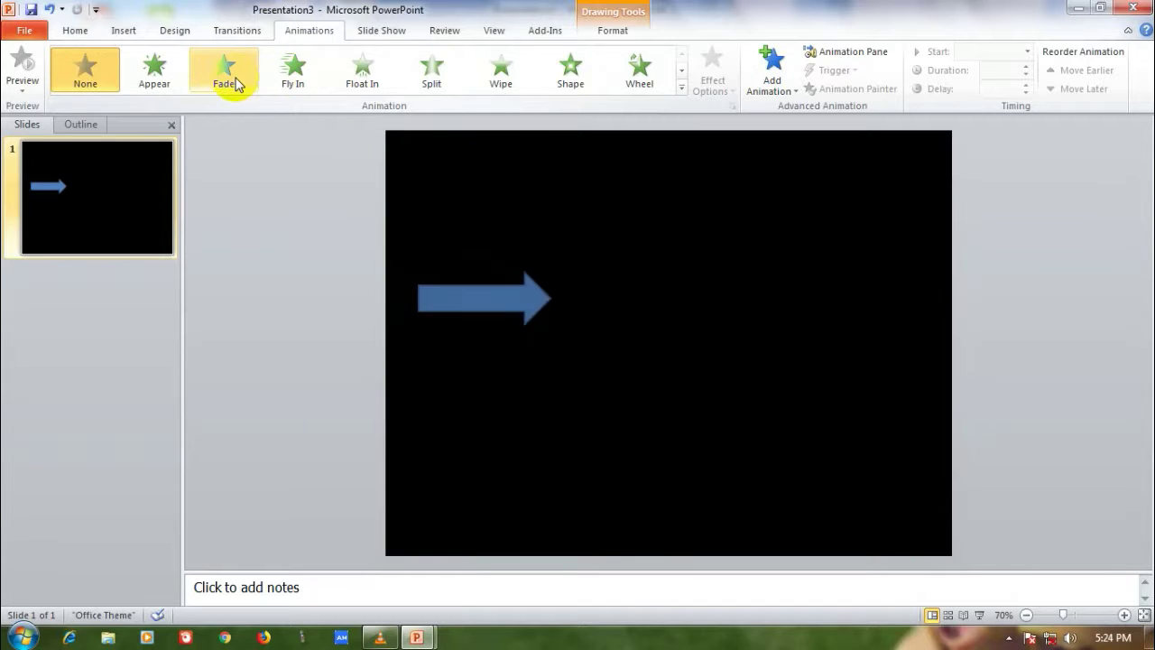
Step: Switch the arrow's entrance animation from Split to Wipe, entering From Left
click(462, 74)
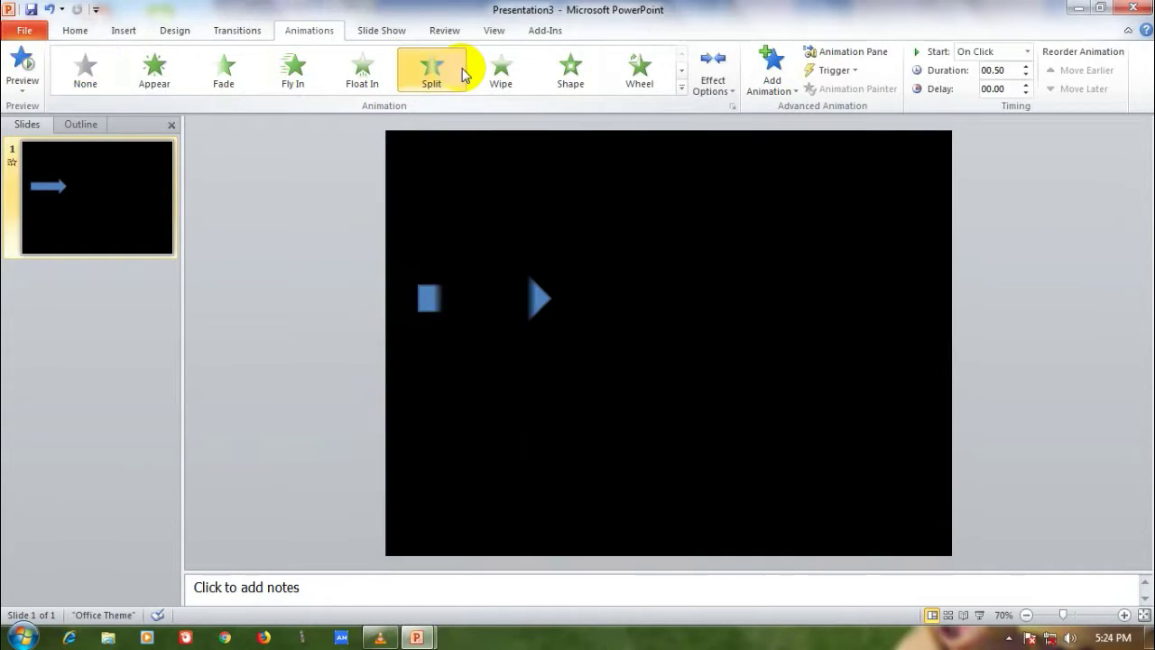
click(730, 88)
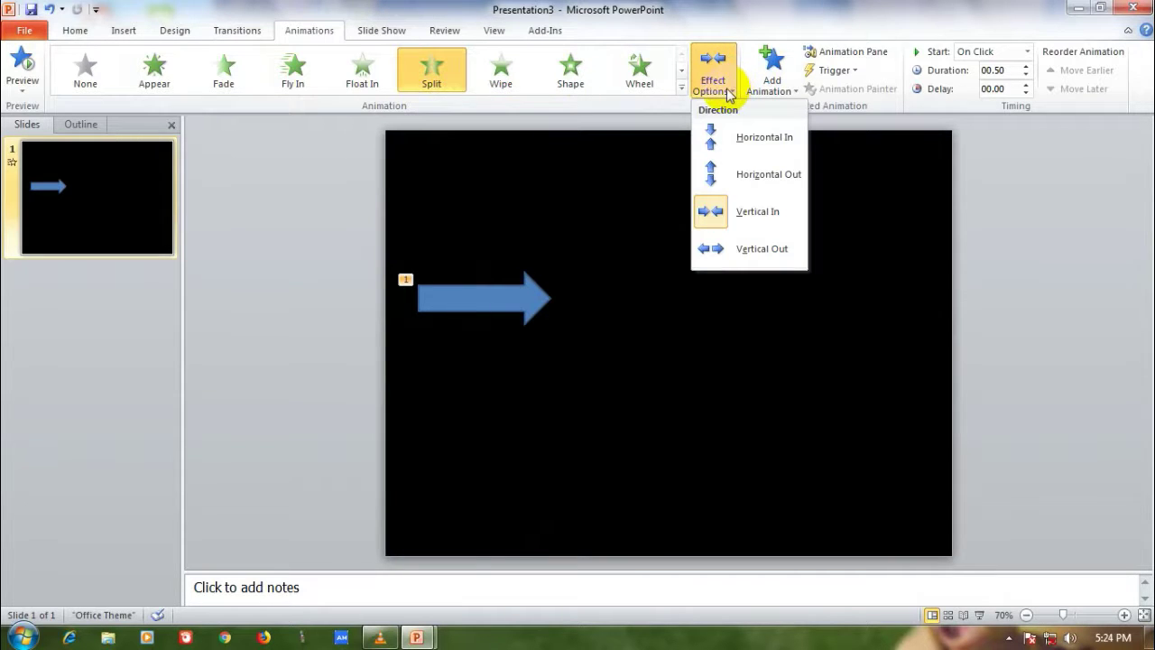
click(729, 94)
click(501, 72)
click(713, 85)
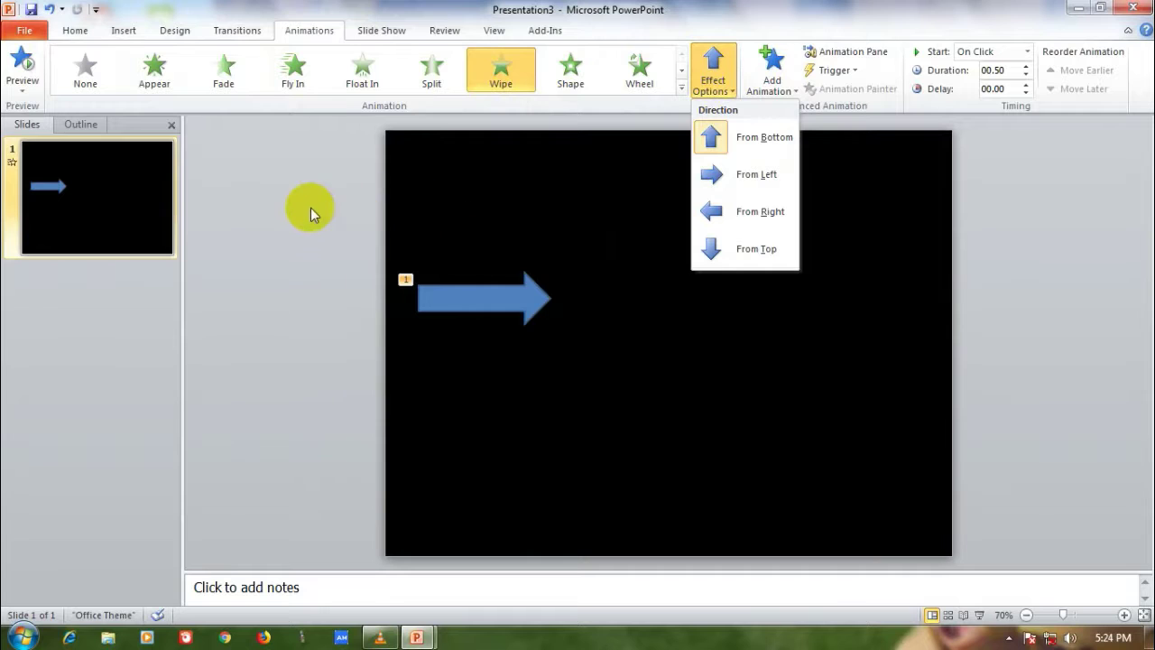
click(307, 208)
click(717, 90)
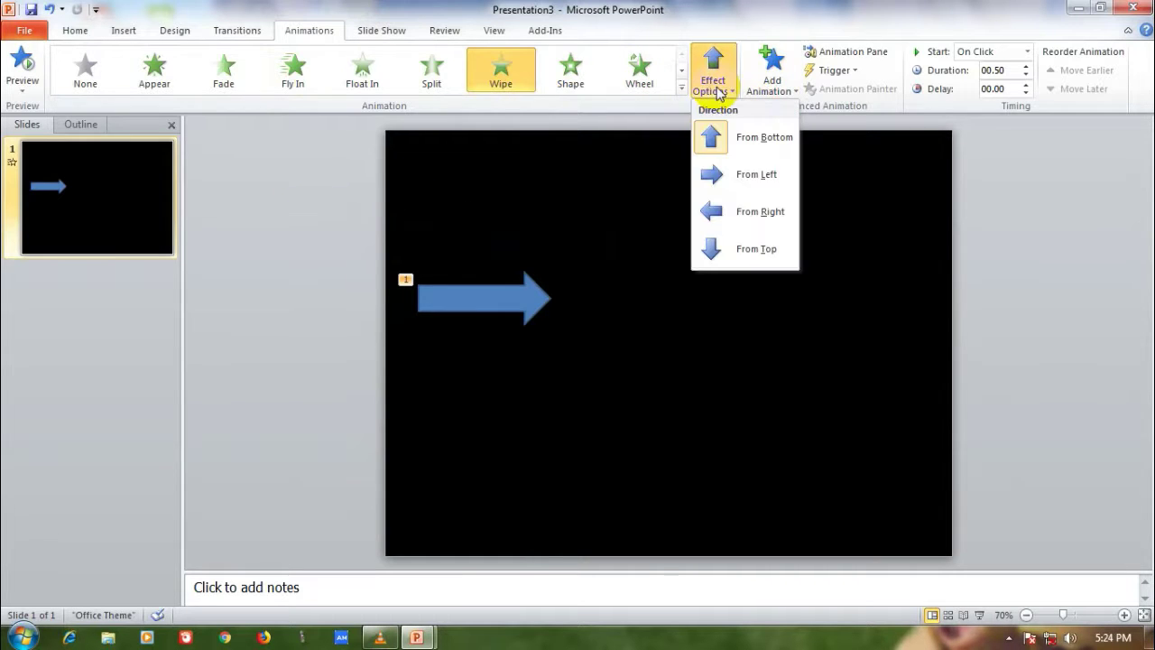
click(729, 184)
click(352, 235)
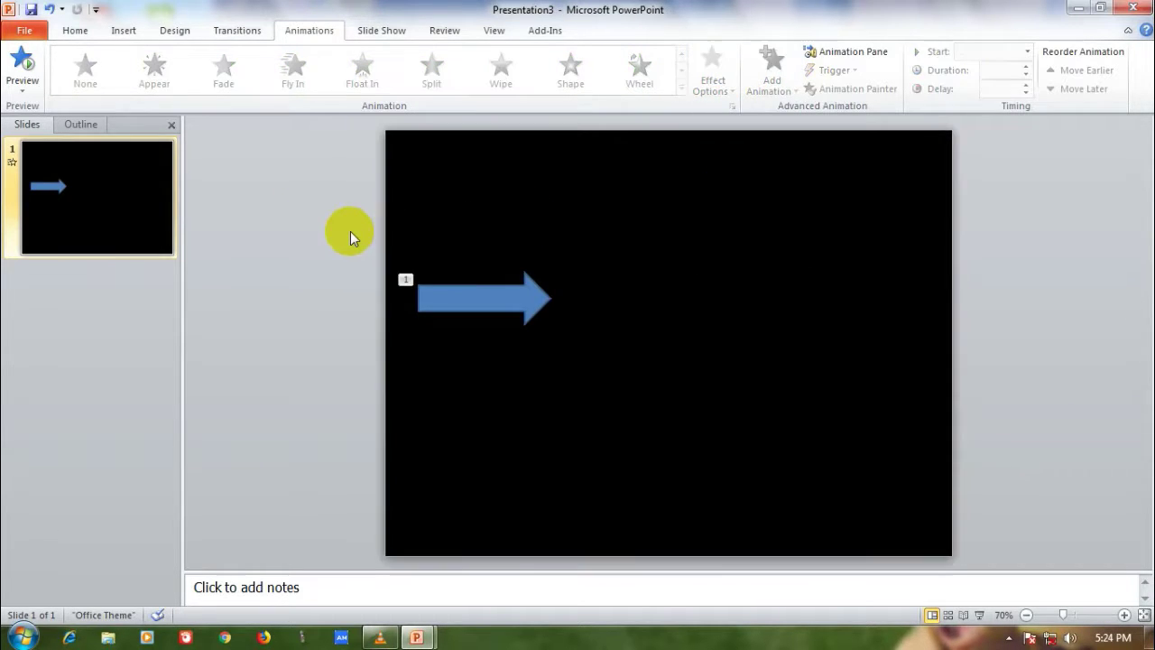
click(500, 289)
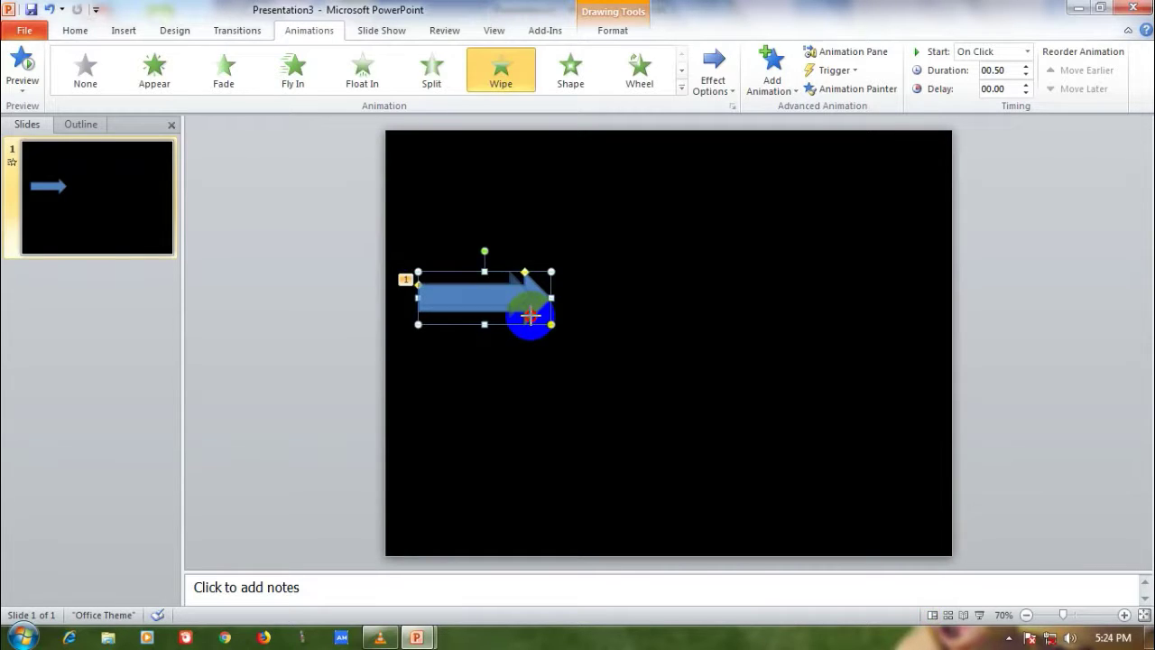
Step: Make the arrow thinner and shorter, then duplicate it and join the copy to its right end
mouse_move(540, 319)
mouse_down()
mouse_move(513, 307)
mouse_move(545, 291)
mouse_up()
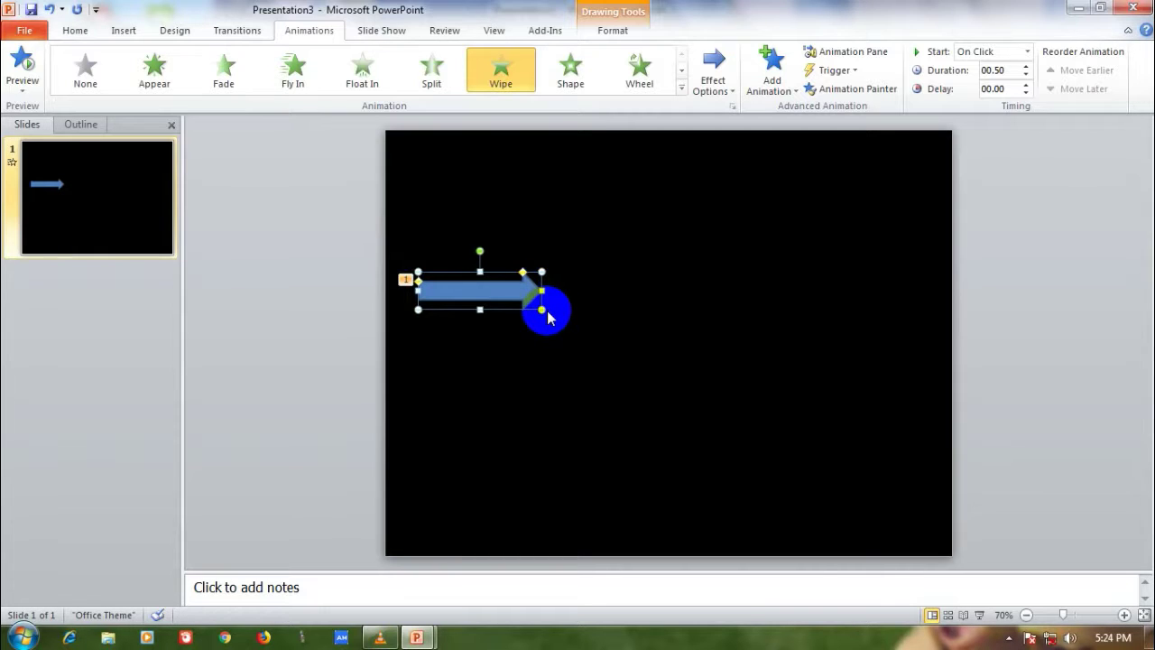
key(ctrl+d)
drag(517, 301, 608, 291)
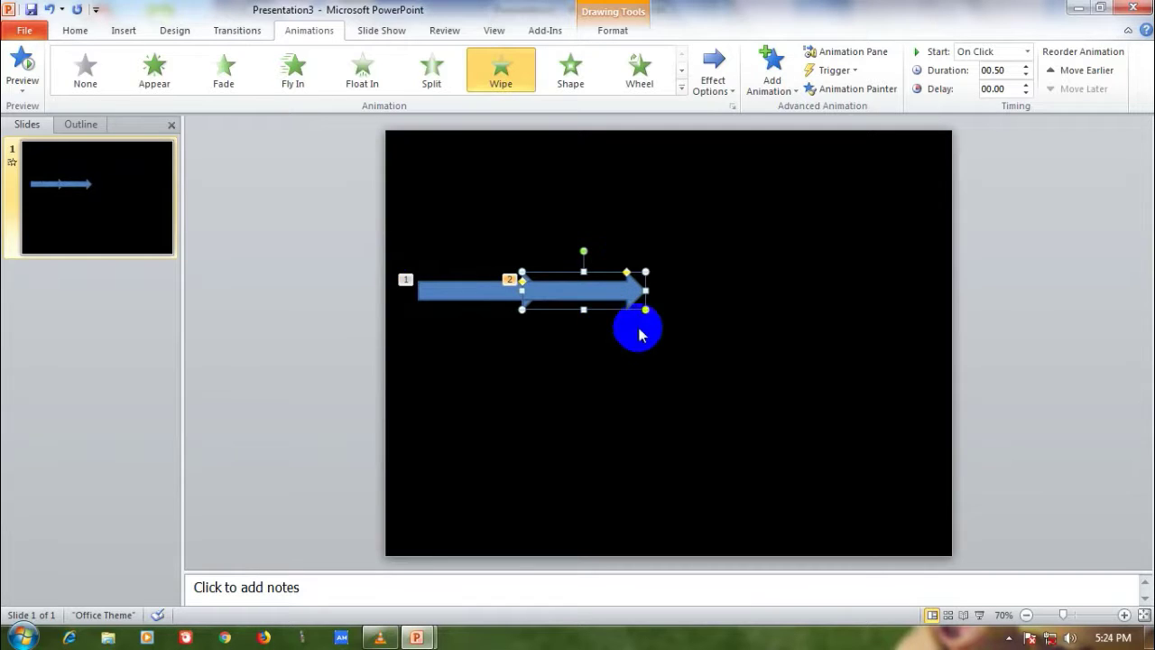
click(699, 299)
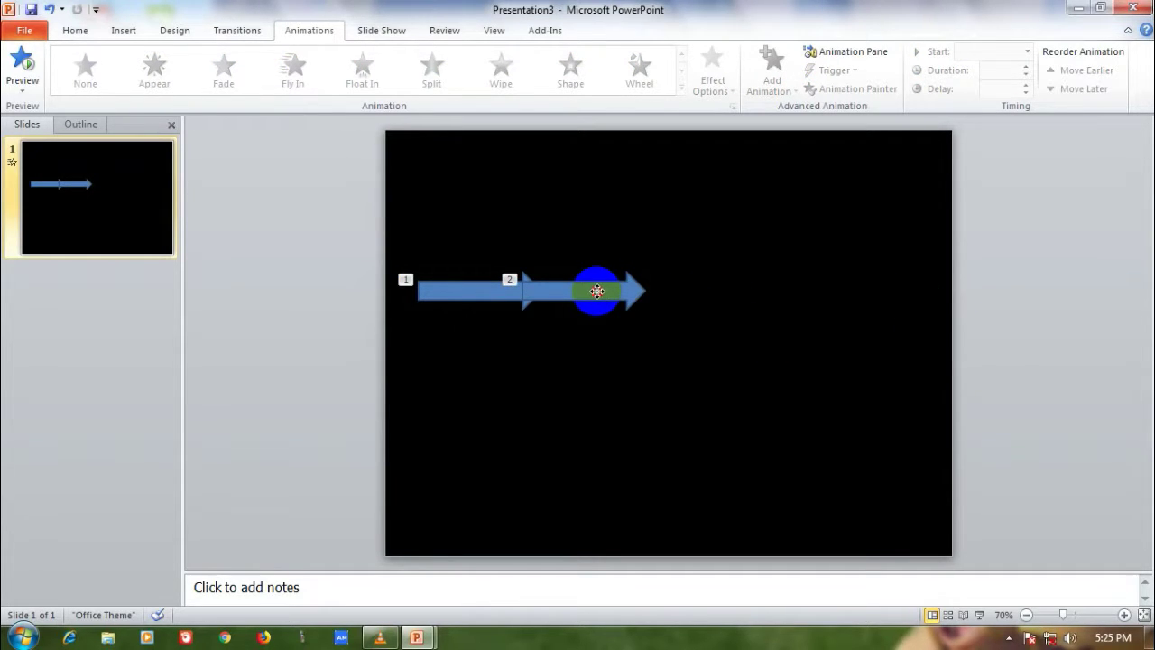
click(596, 291)
click(921, 301)
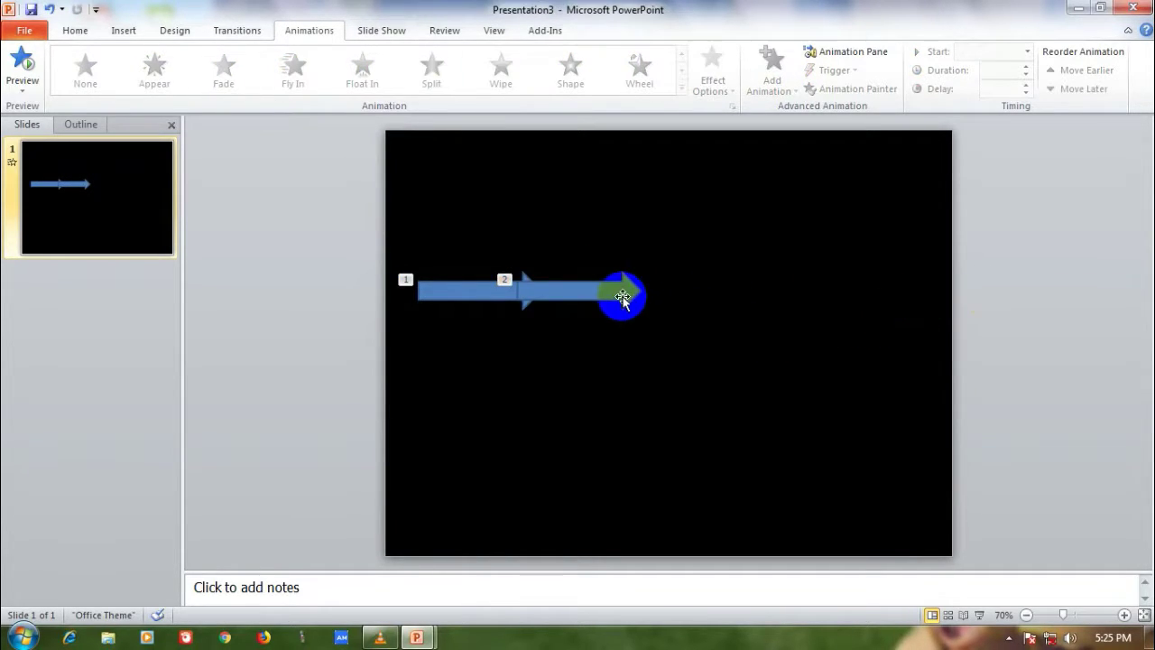
click(622, 298)
click(938, 308)
Step: Copy both arrows and paste them end to end to form a row of four
drag(765, 355, 381, 271)
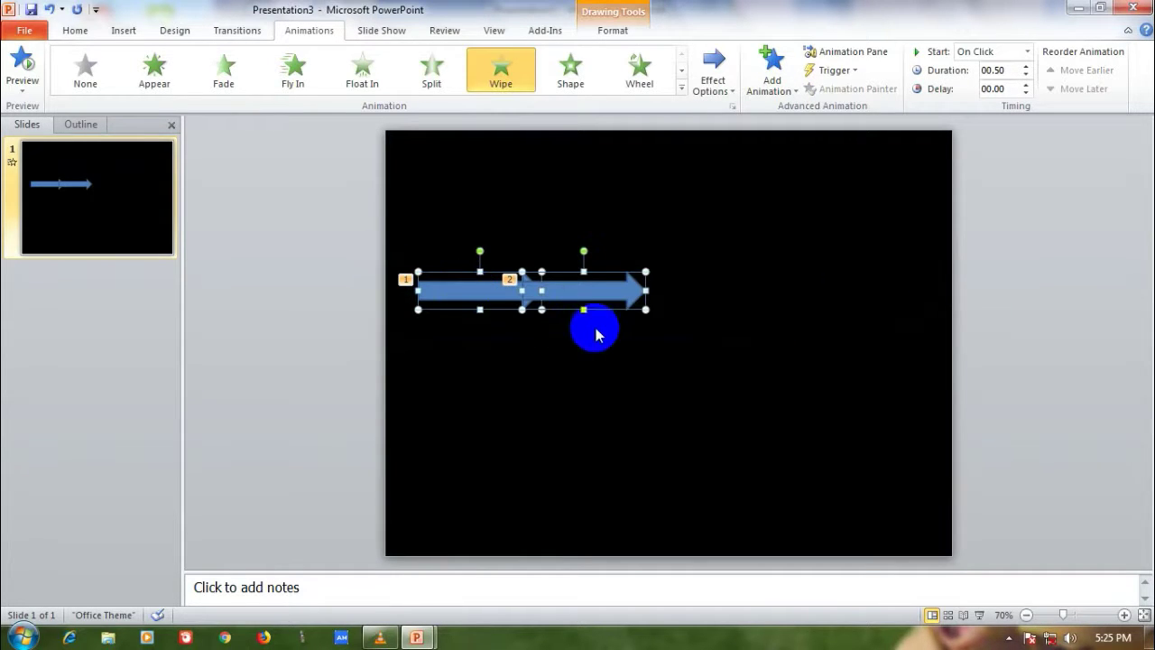
key(ctrl+c)
key(ctrl+v)
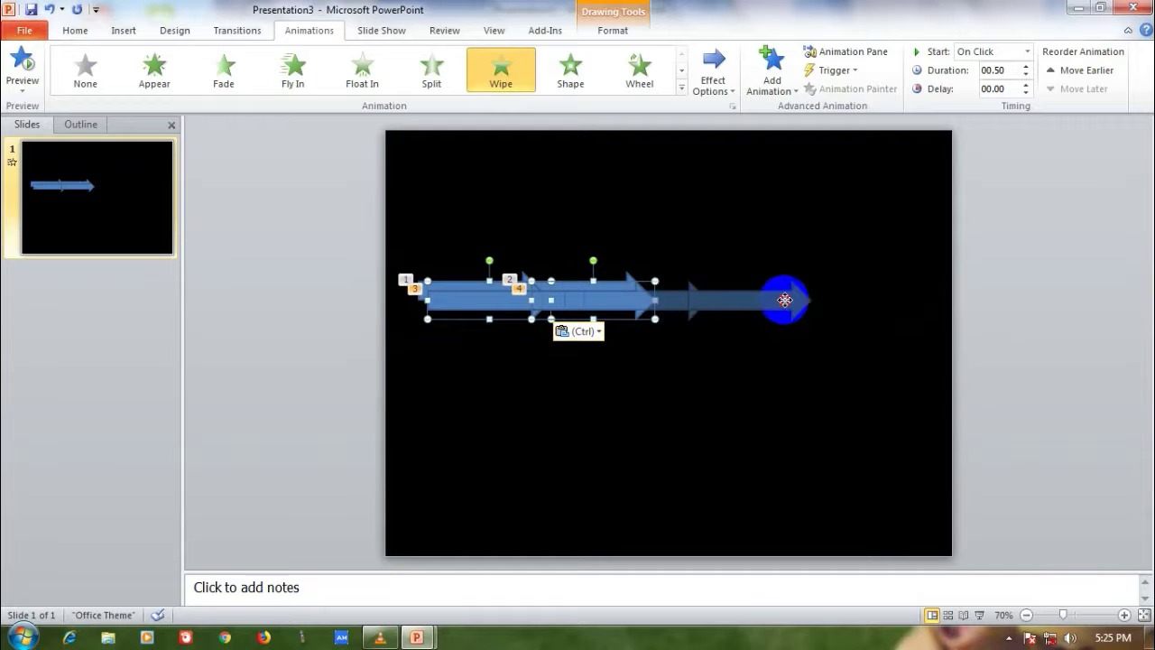
drag(677, 305, 816, 298)
click(968, 308)
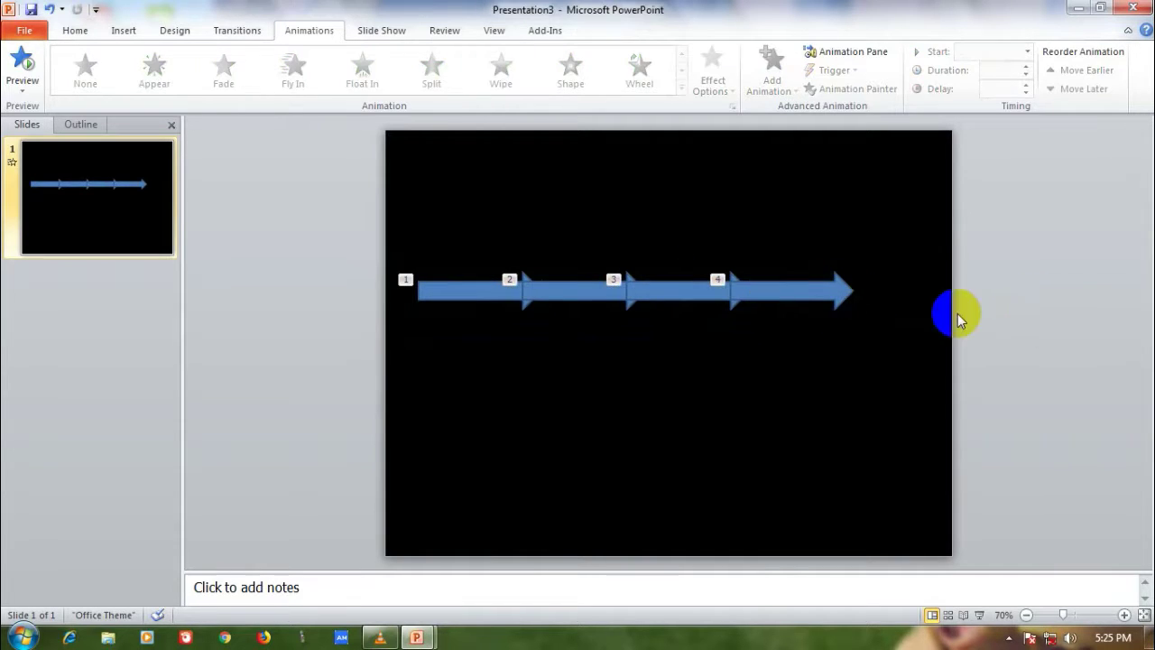
drag(902, 362, 180, 158)
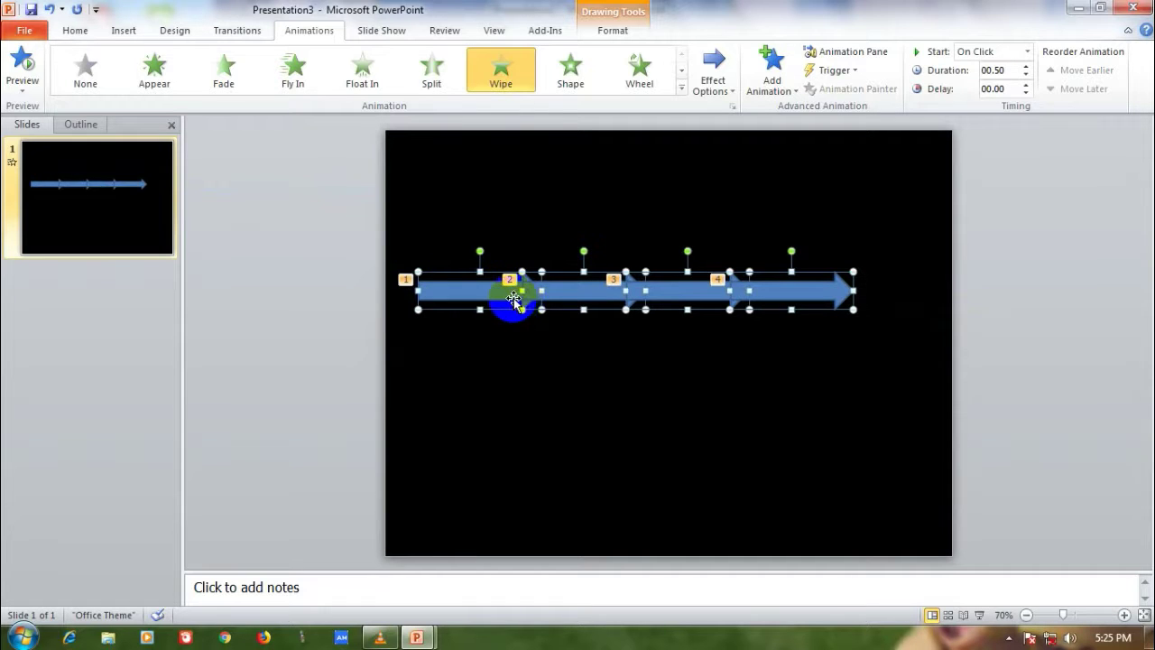
Step: Paste a copy of the arrow row and nudge it into place below the original
click(524, 374)
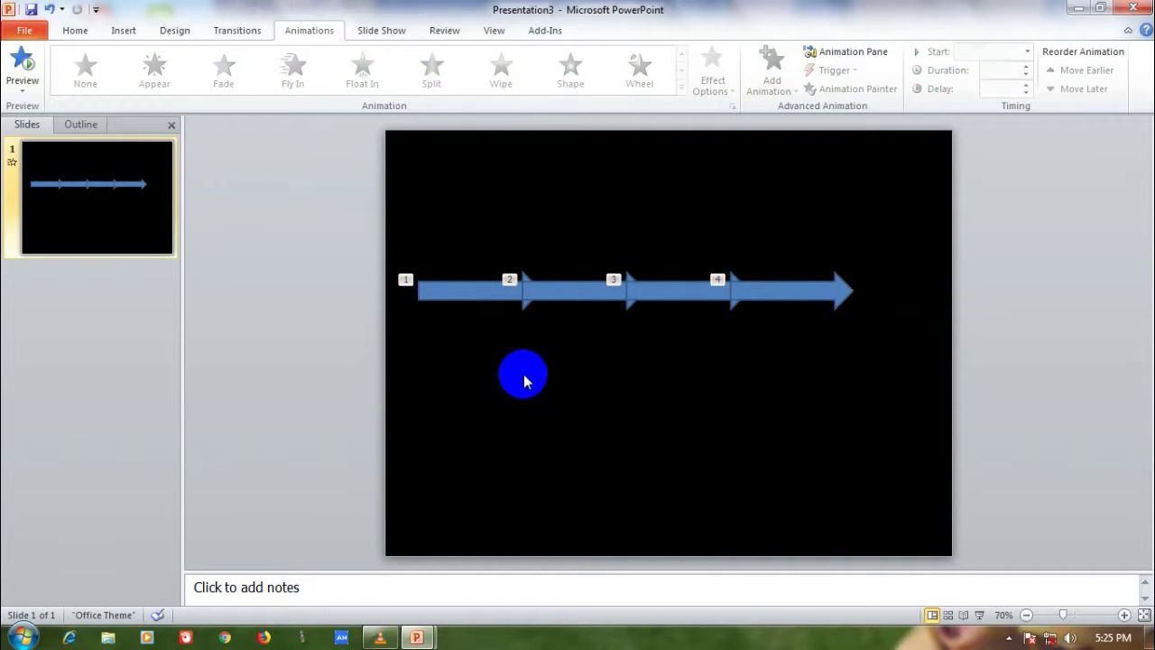
key(ctrl+v)
key(Down)
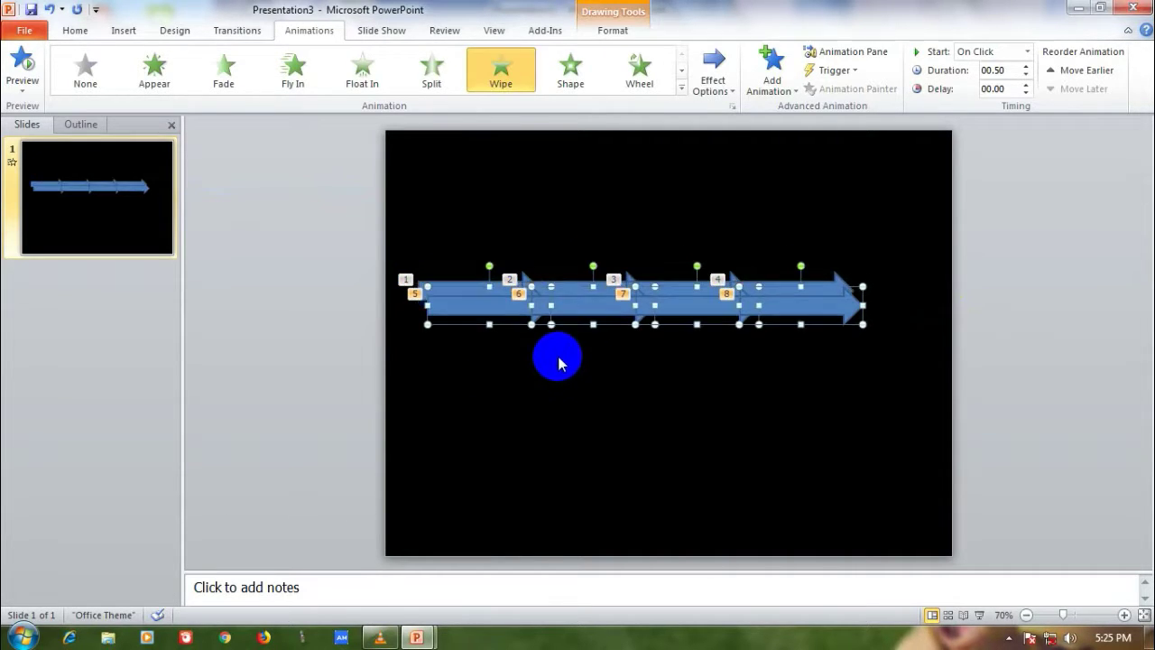
key(Down)
key(Down)
key(Down)
key(Down)
key(Down)
key(Left)
key(Left)
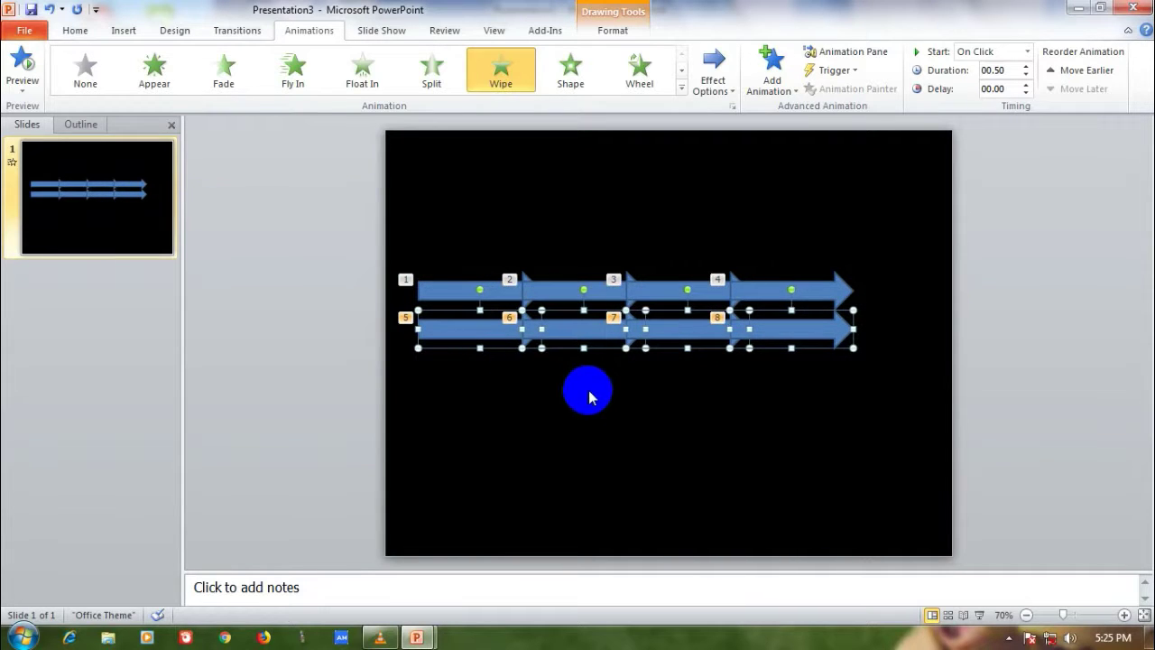
click(997, 373)
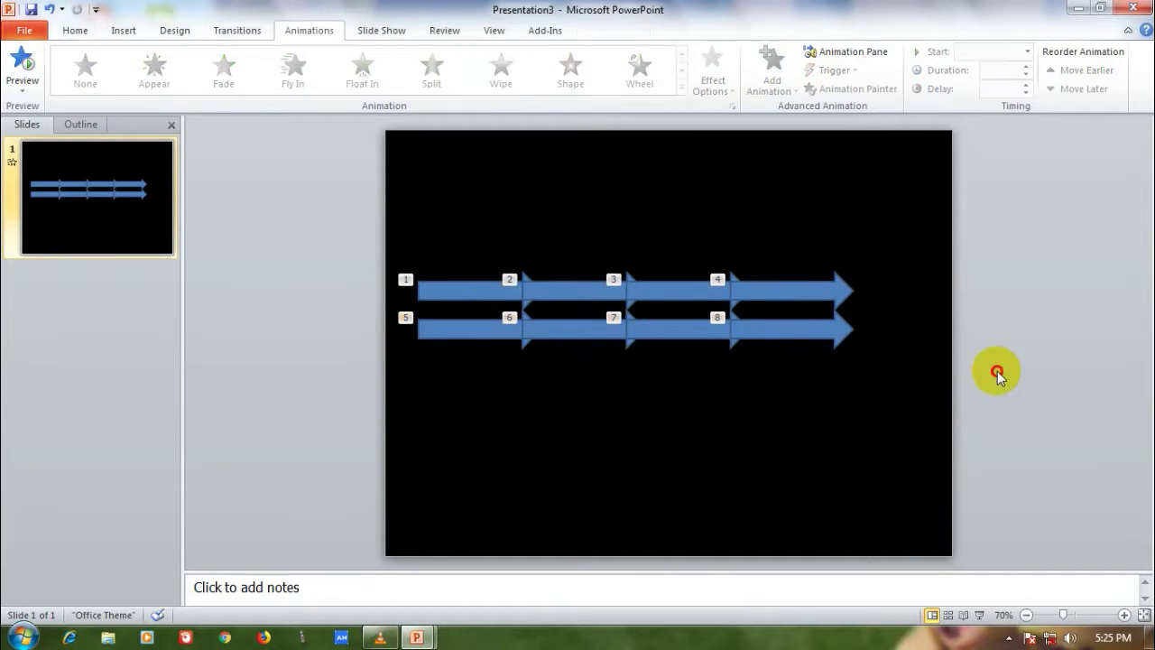
click(536, 331)
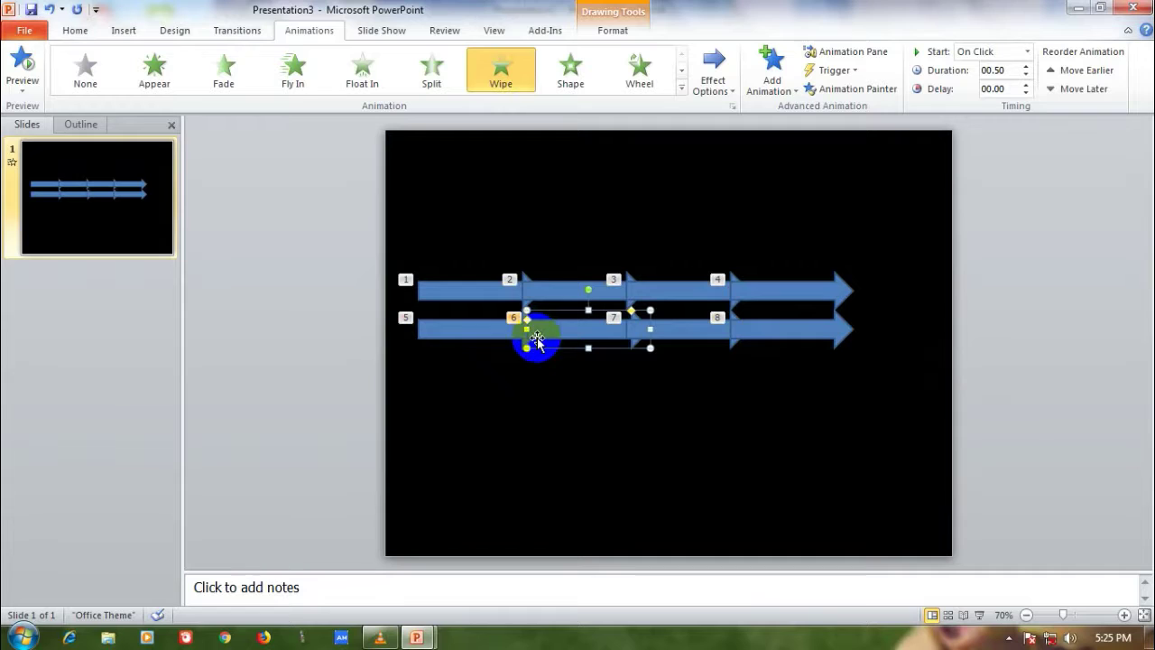
key(Left)
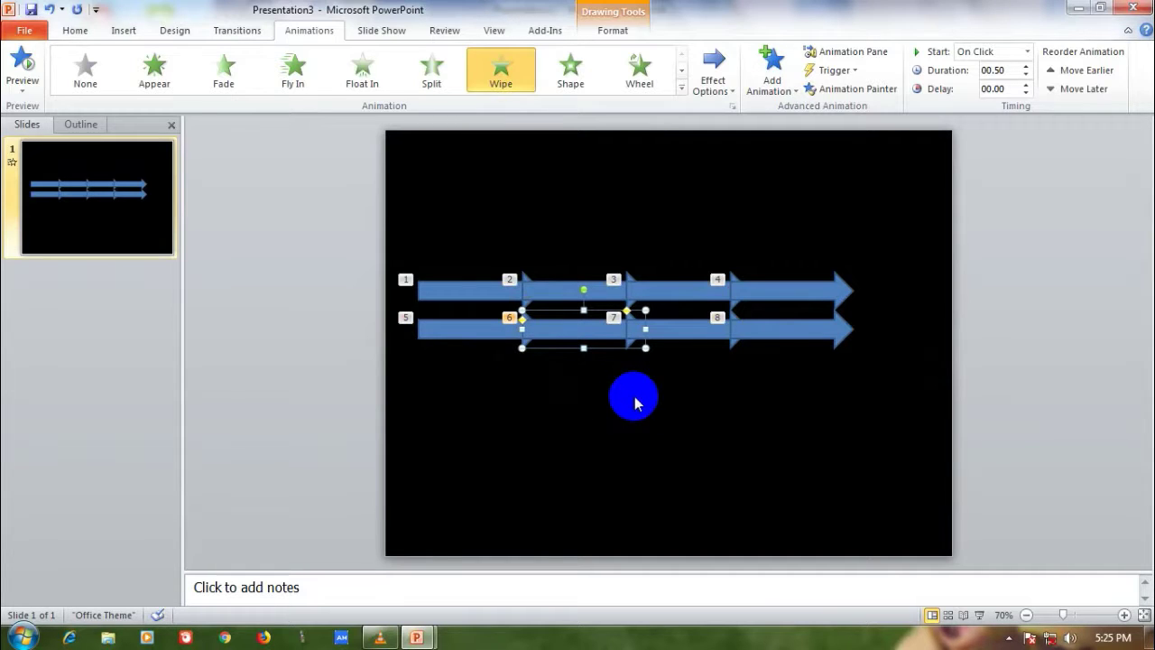
key(Right)
mouse_move(879, 400)
mouse_down()
mouse_move(402, 330)
mouse_move(400, 303)
mouse_up()
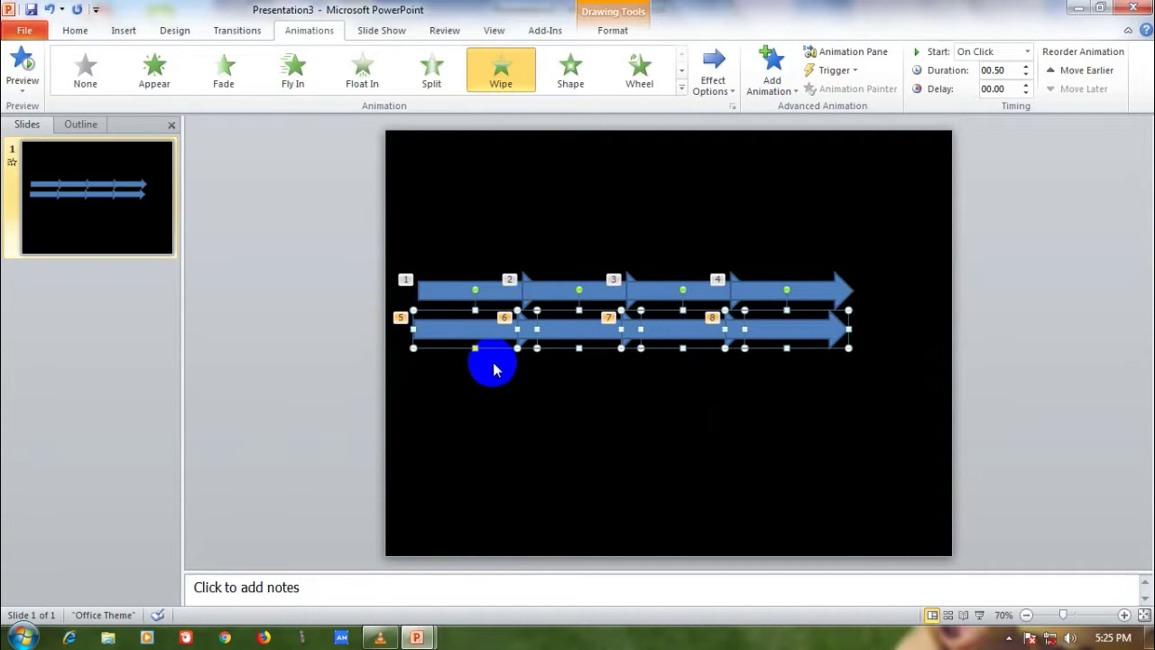
click(987, 304)
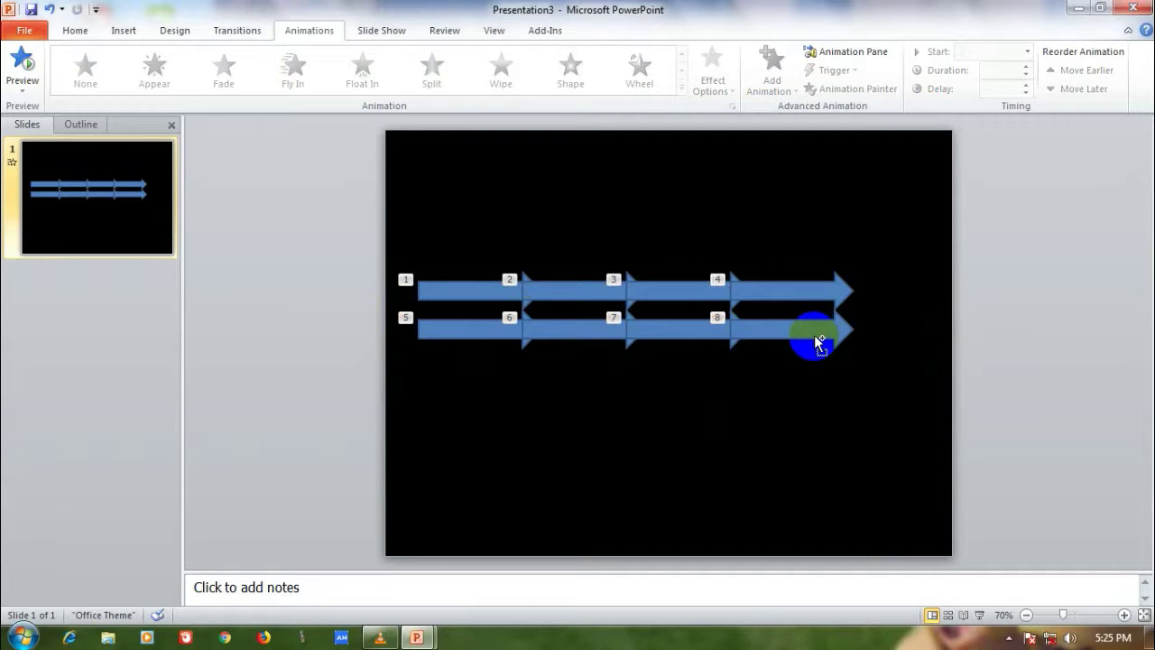
Step: Paste another copy of the row and position it above the original
key(ctrl+v)
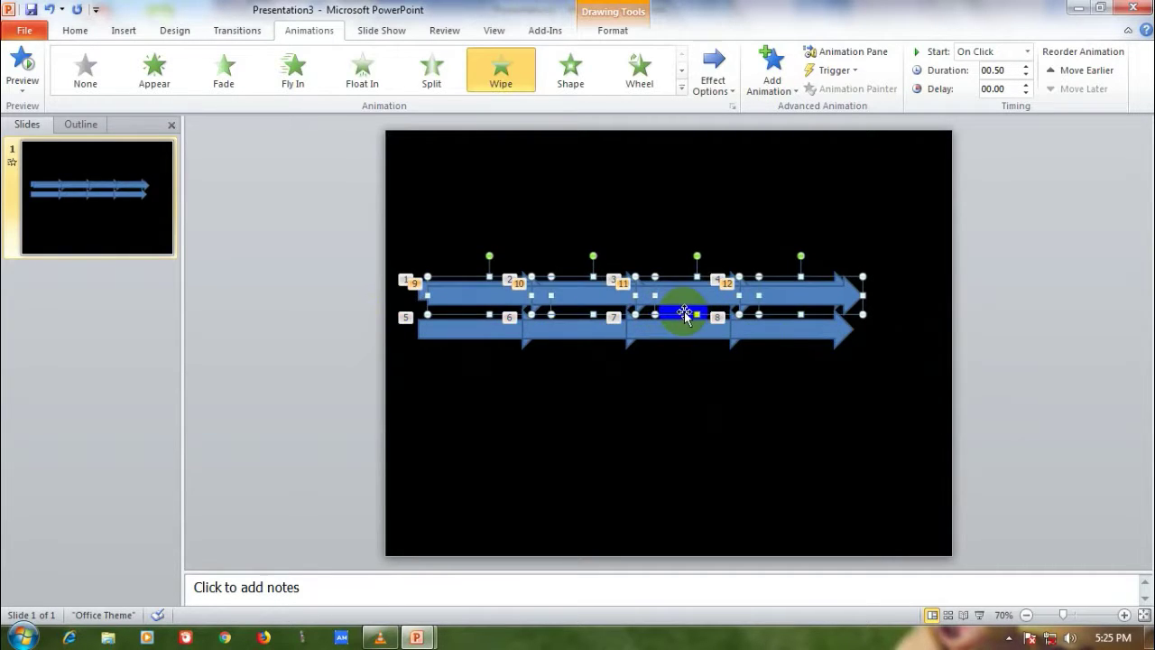
key(Up)
key(Up)
key(Up)
key(Up)
key(Up)
key(Up)
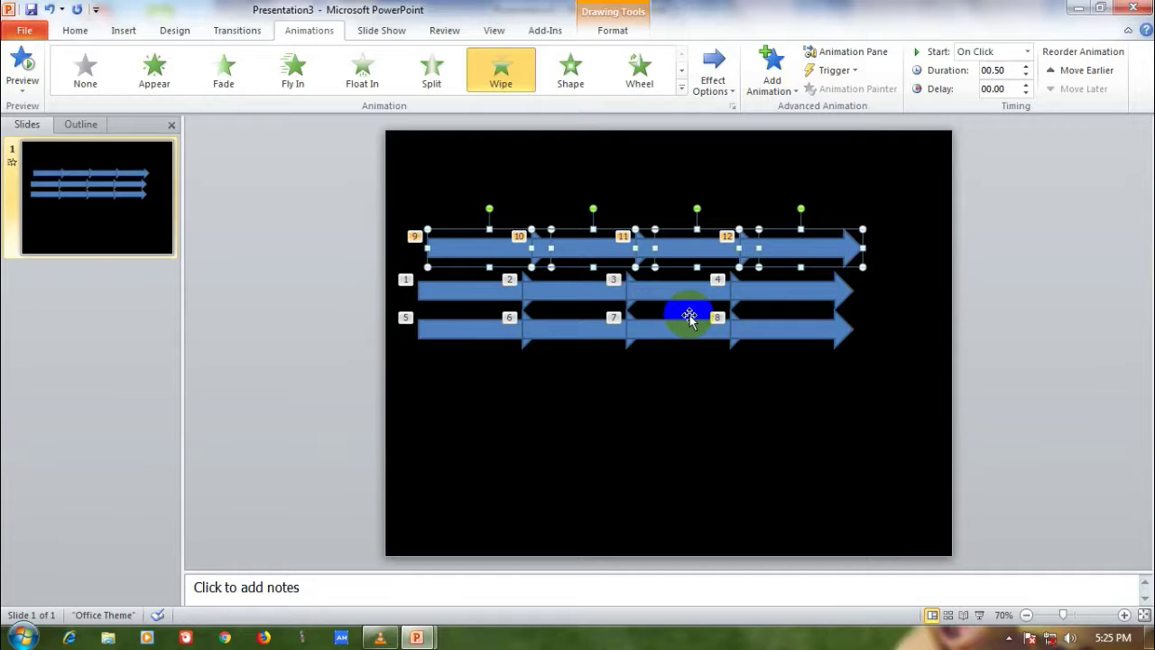
key(Left)
key(Left)
key(ctrl+Down)
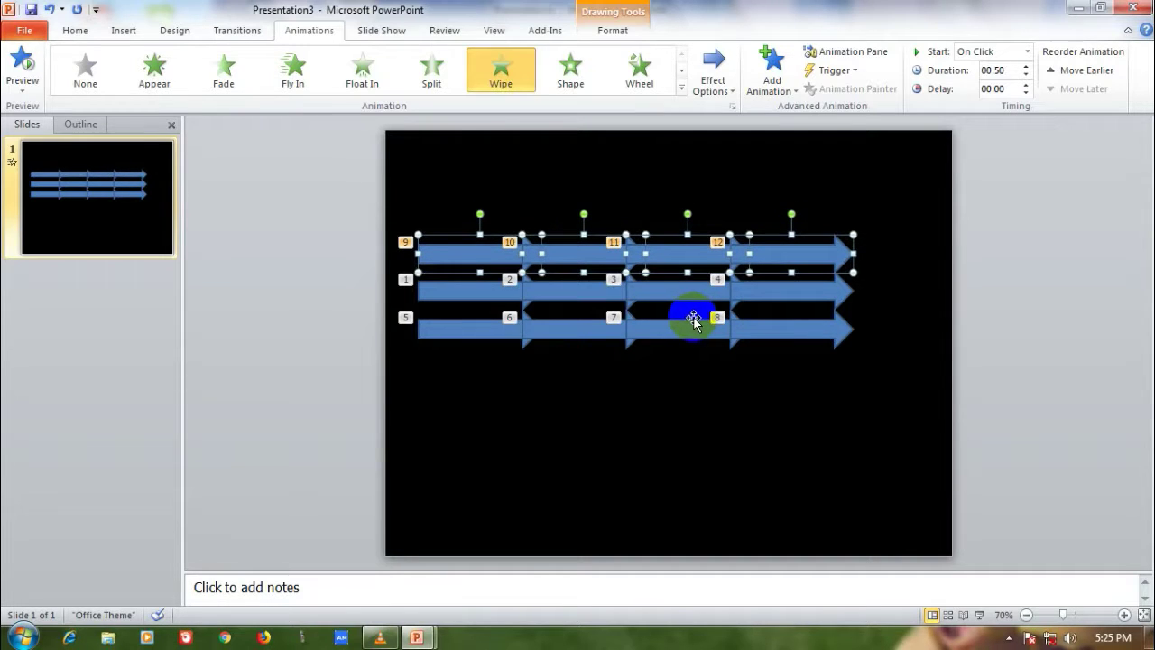
key(ctrl+Down)
key(ctrl+Down)
click(1020, 287)
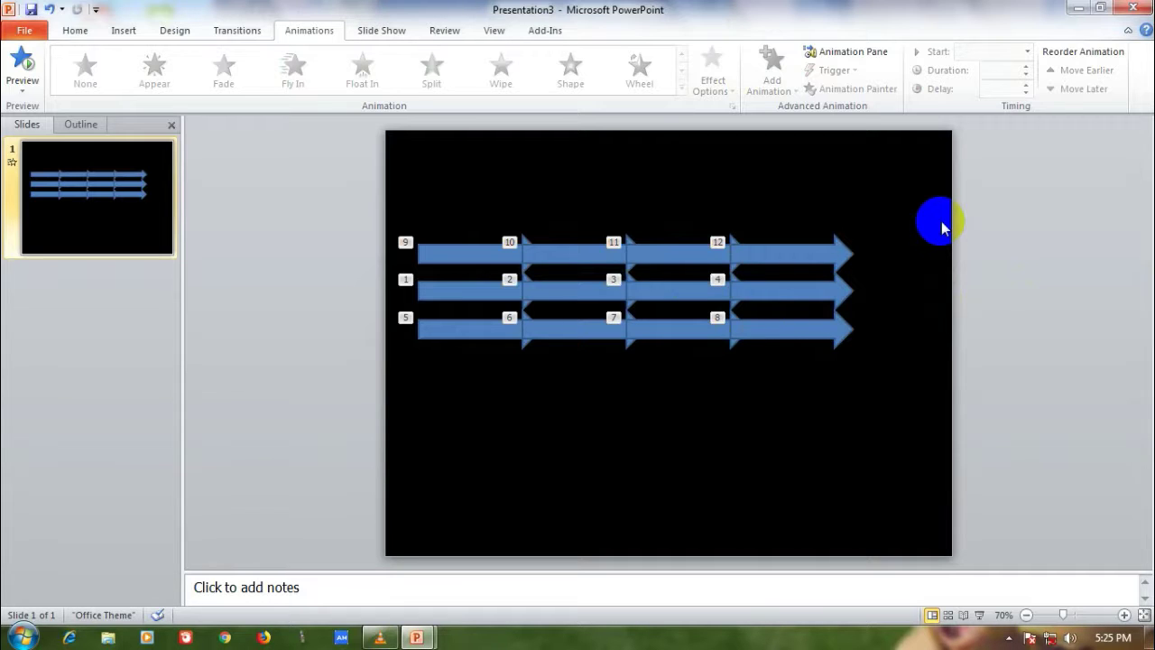
Step: Paste a new row, flip it to point left, and fit it between the top rows at the slide edge
key(ctrl+v)
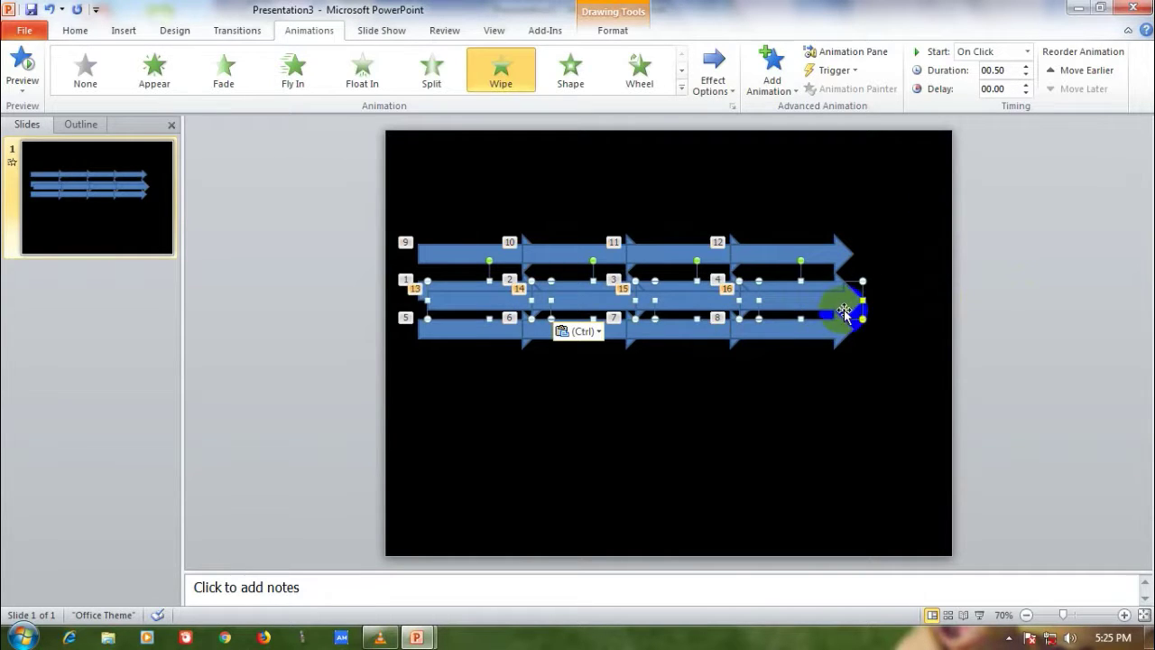
mouse_move(861, 301)
mouse_down()
mouse_move(610, 306)
mouse_move(601, 296)
mouse_up()
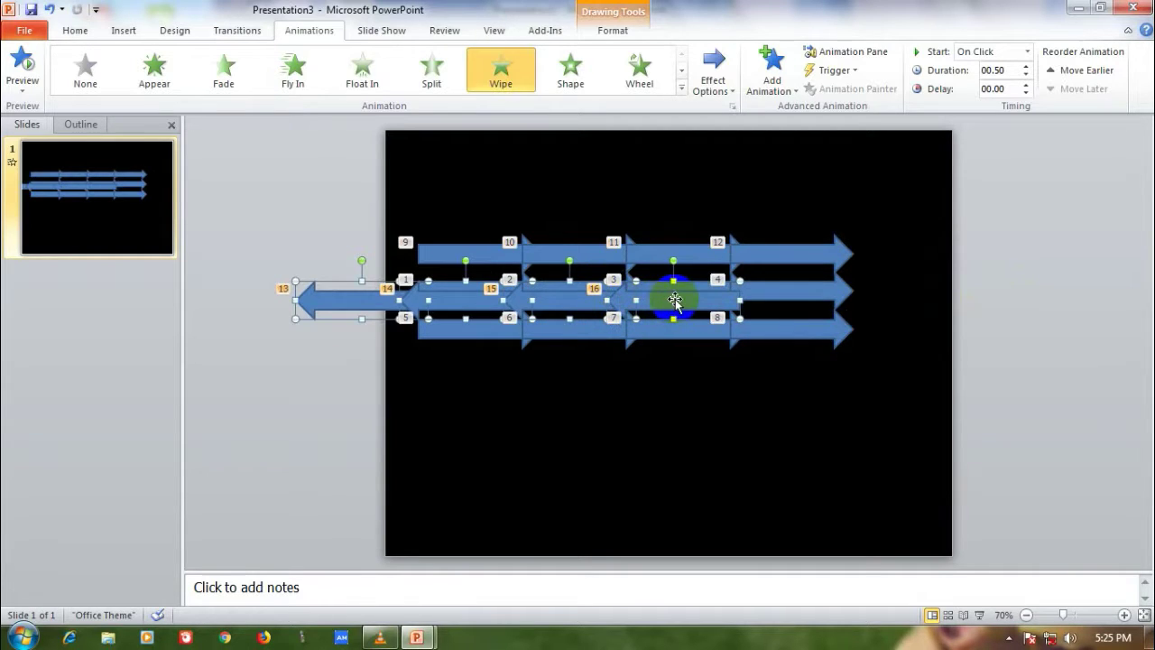
mouse_move(791, 299)
mouse_down()
mouse_move(857, 281)
mouse_move(851, 270)
mouse_move(908, 271)
mouse_up()
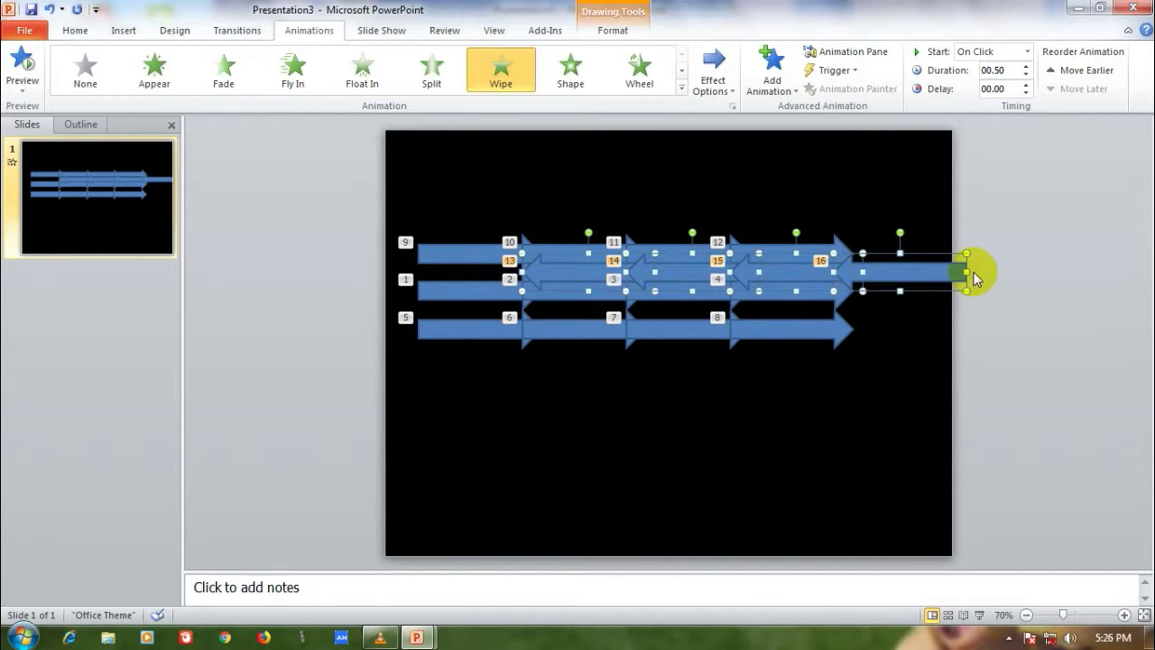
drag(967, 272, 954, 272)
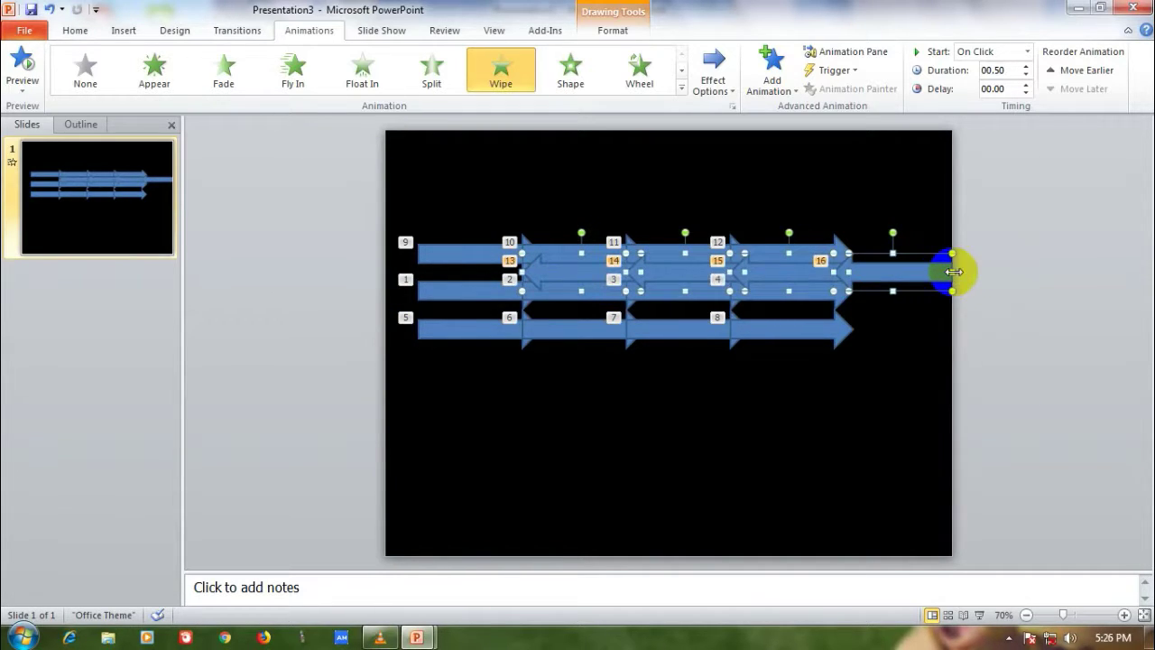
click(920, 361)
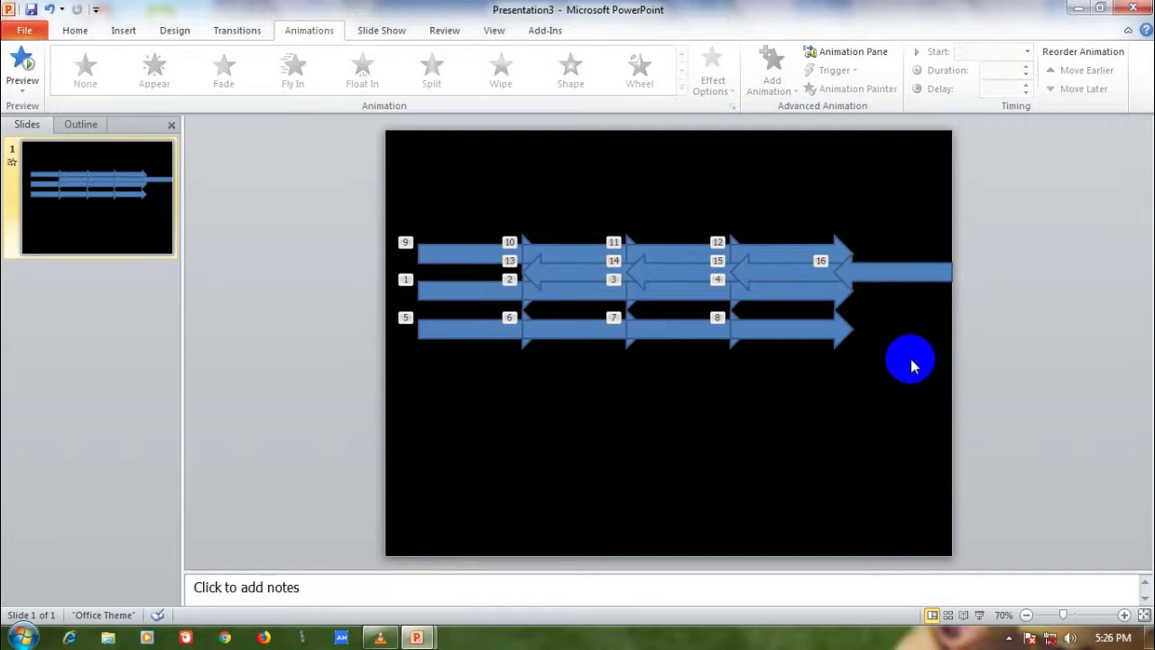
click(905, 276)
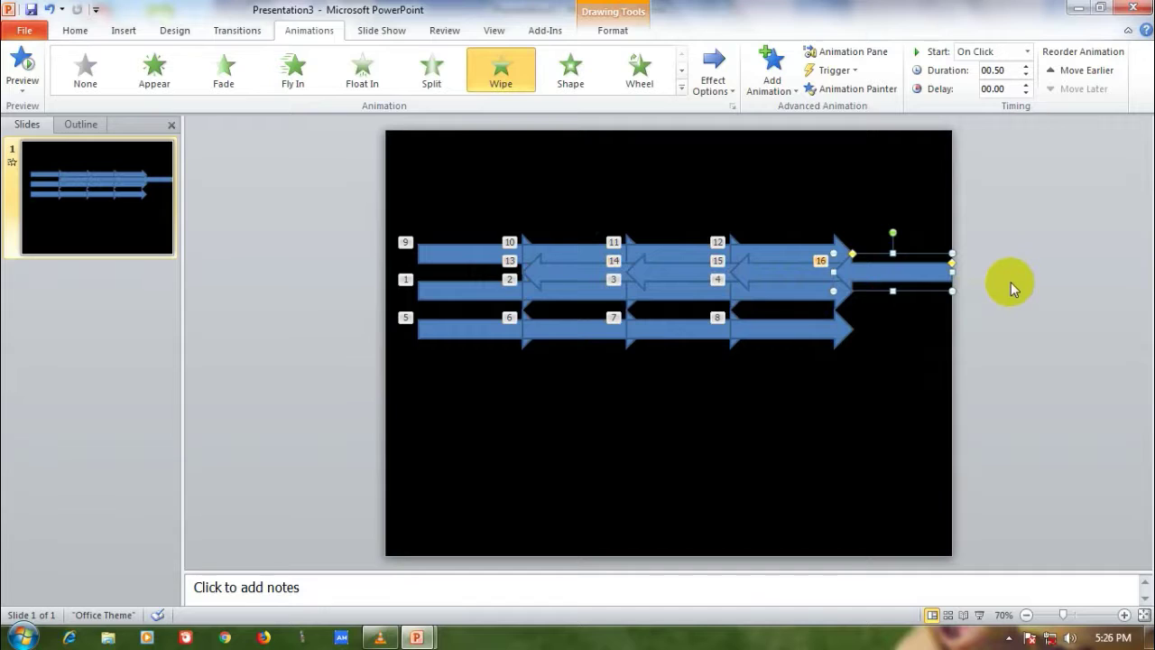
mouse_move(906, 272)
mouse_down()
mouse_move(530, 283)
mouse_move(548, 296)
mouse_up()
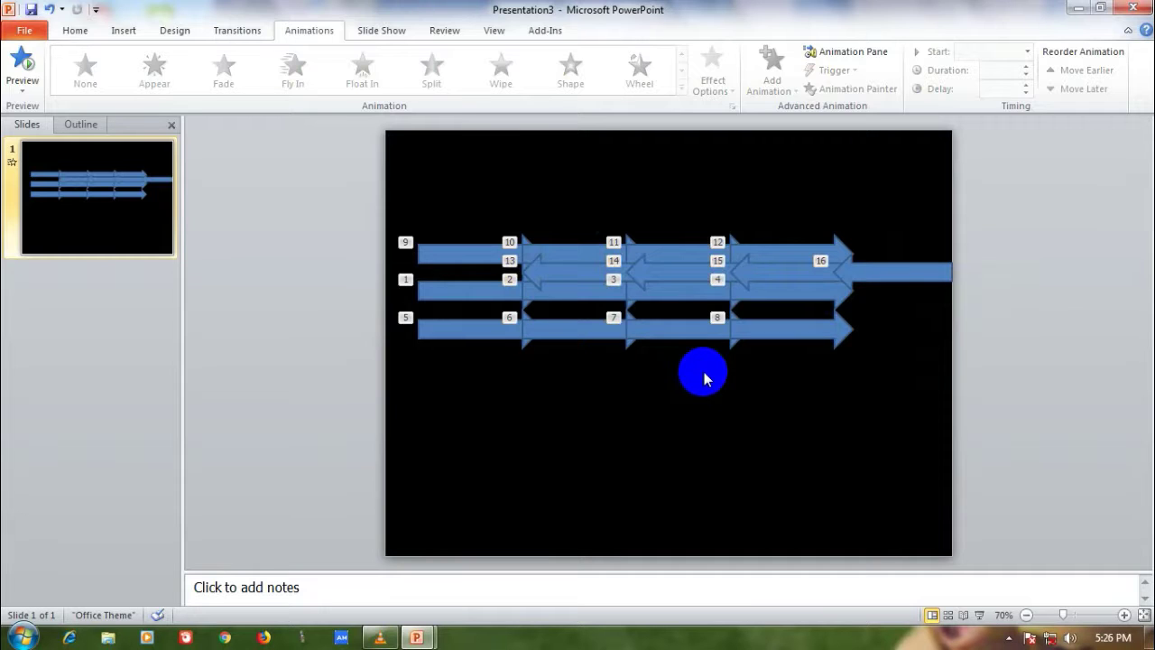
drag(860, 298, 505, 245)
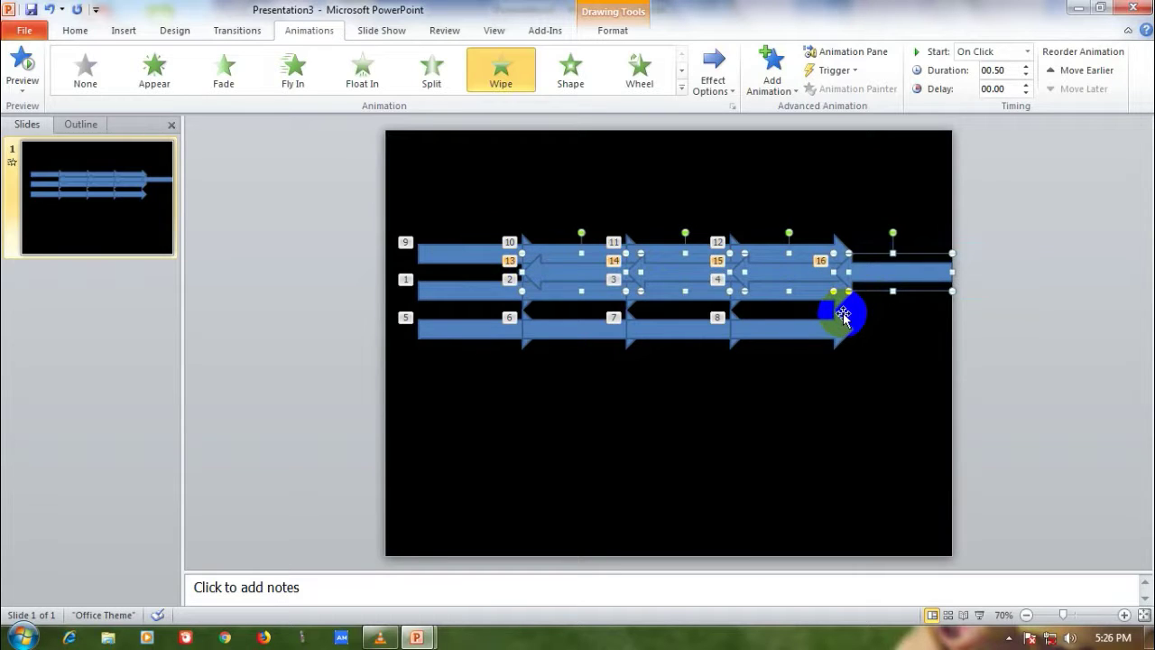
Step: Duplicate the left-pointing row and nudge it between the middle and bottom rows
drag(846, 328, 858, 346)
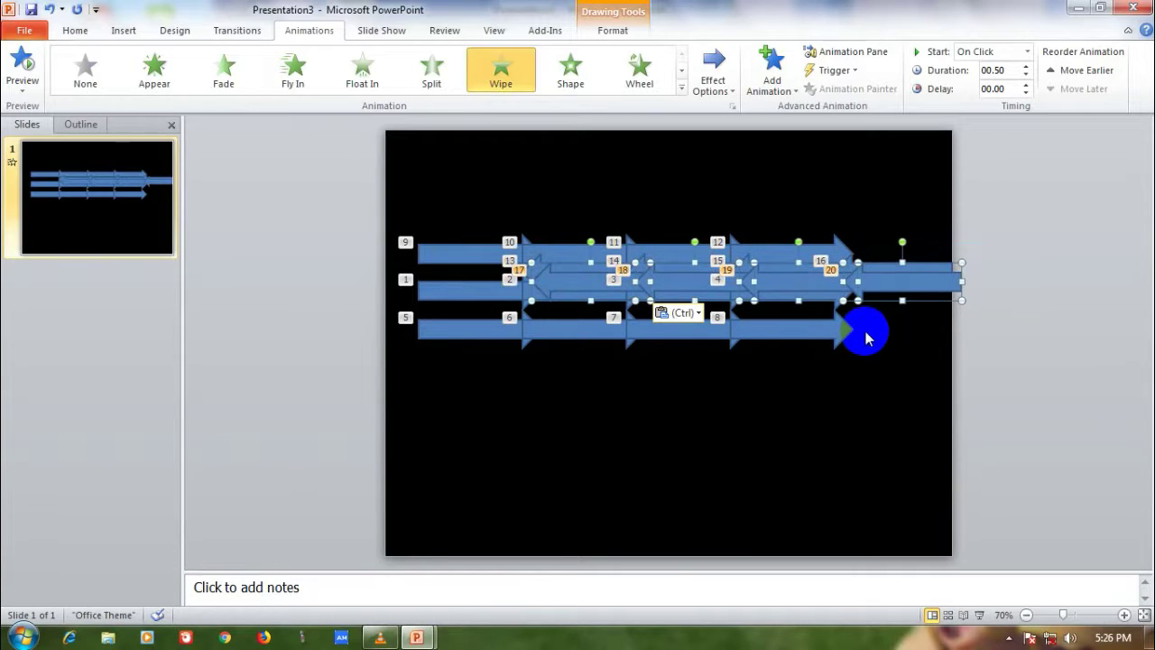
key(Left)
key(Down)
key(Down)
key(Down)
key(Down)
key(Down)
key(Down)
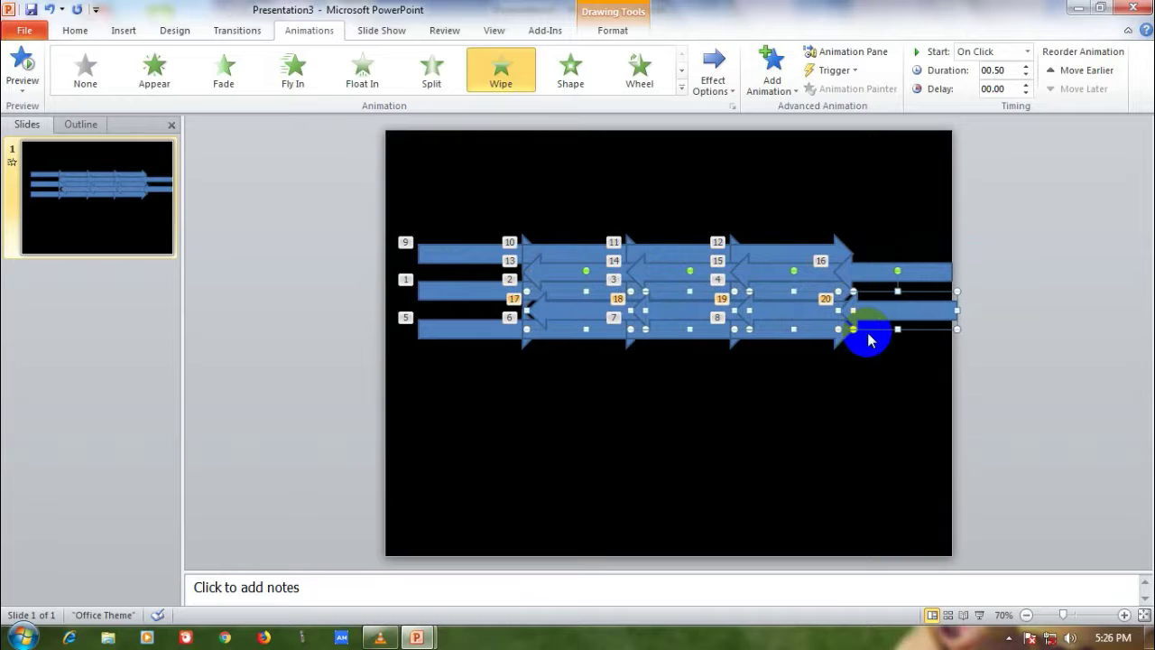
key(Left)
click(885, 376)
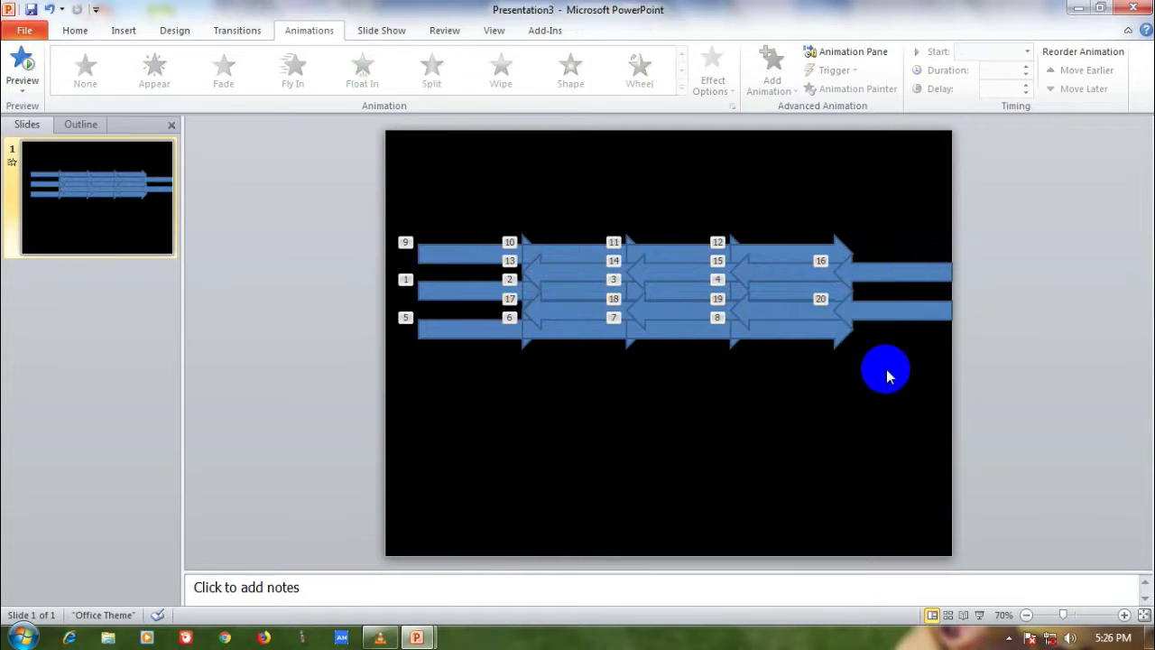
click(932, 317)
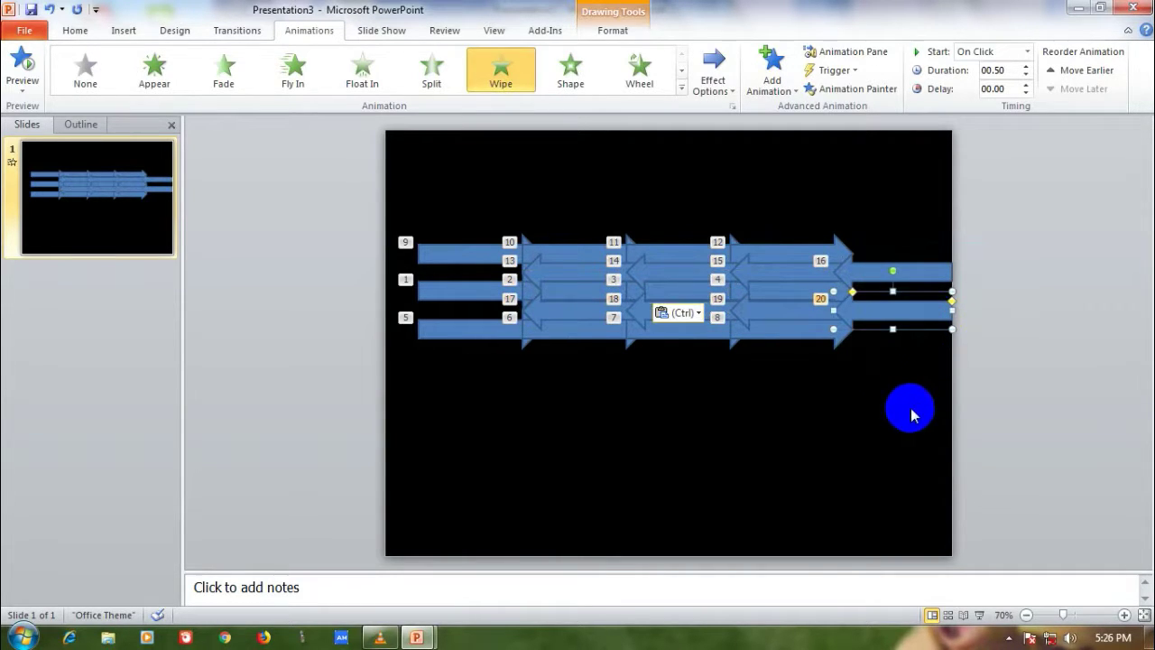
Step: Paste another left-pointing row and position it beneath the bottom row
key(ctrl+v)
key(Right)
key(Right)
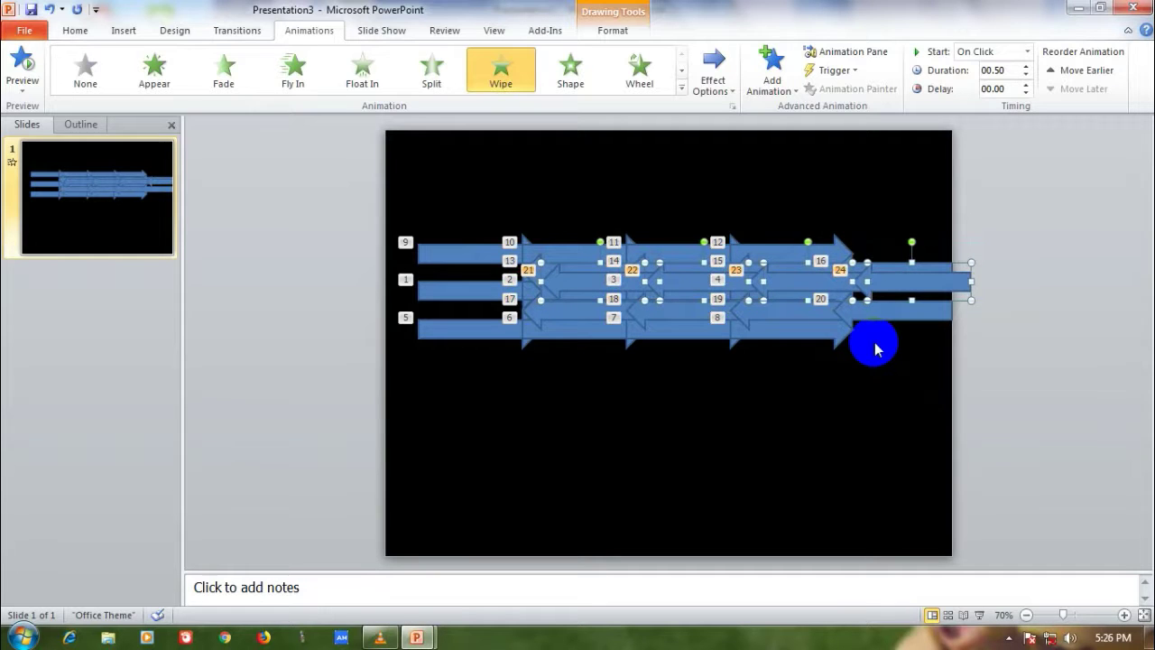
key(Down)
key(Down)
key(Down)
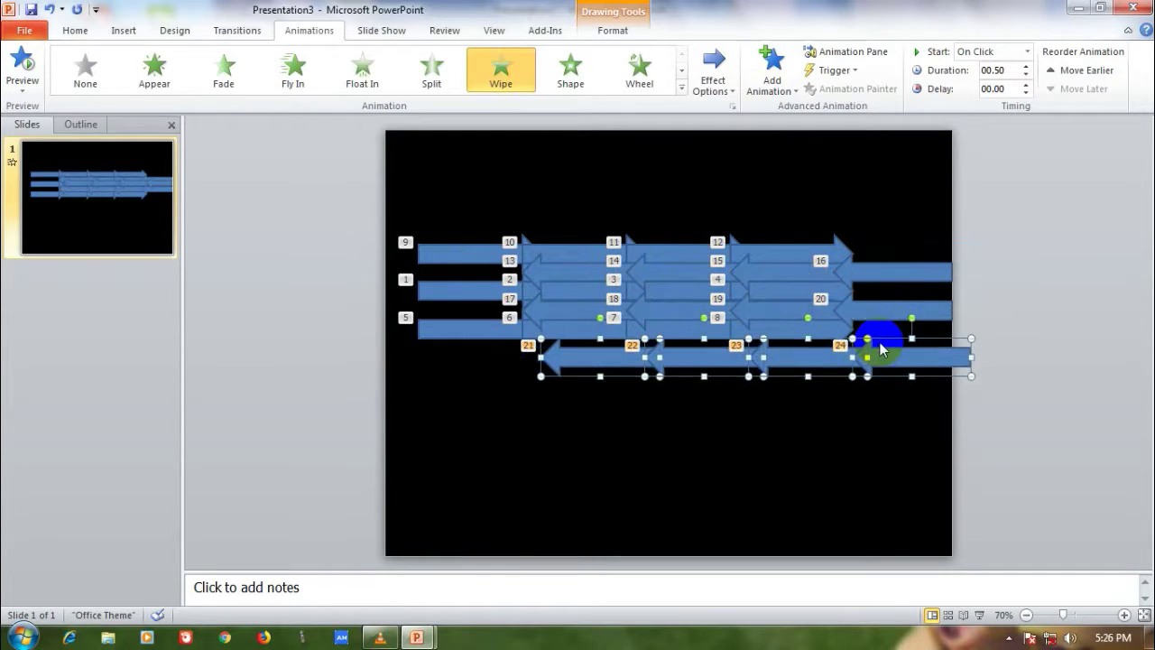
key(Left)
key(Left)
key(Left)
key(Left)
key(Up)
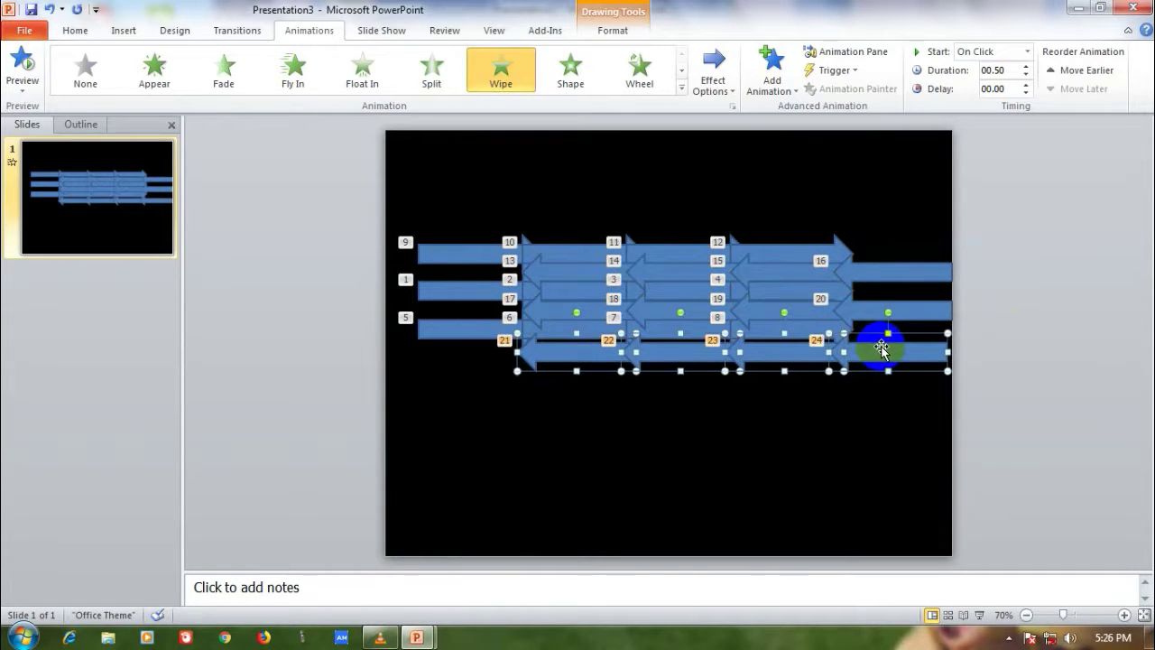
key(Up)
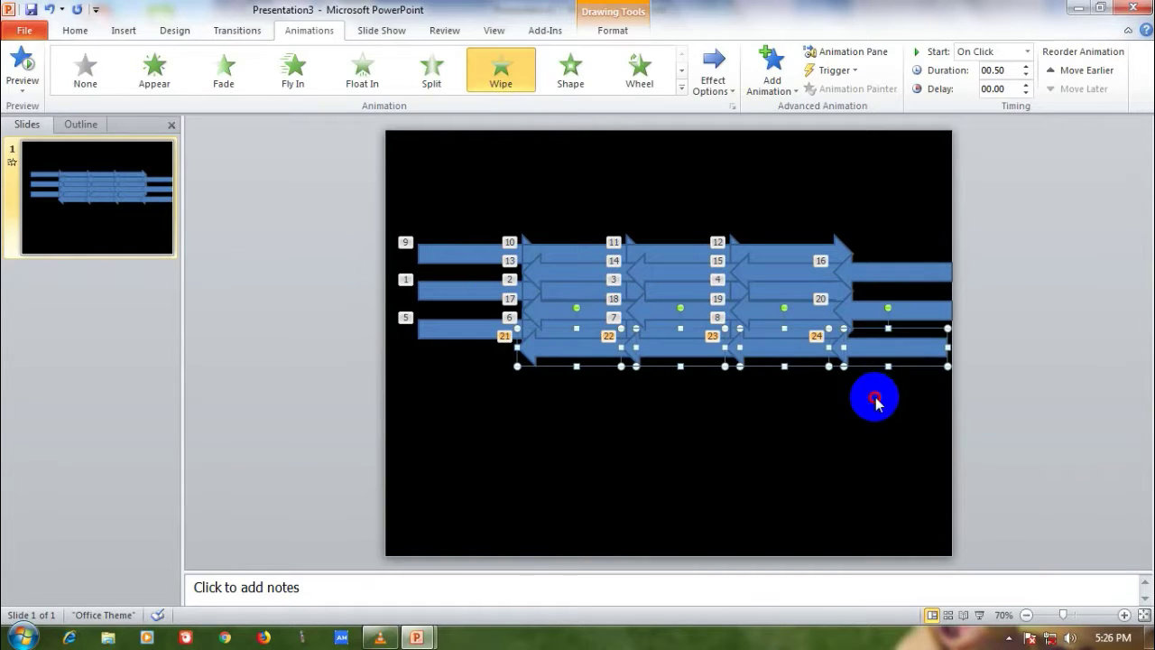
click(871, 394)
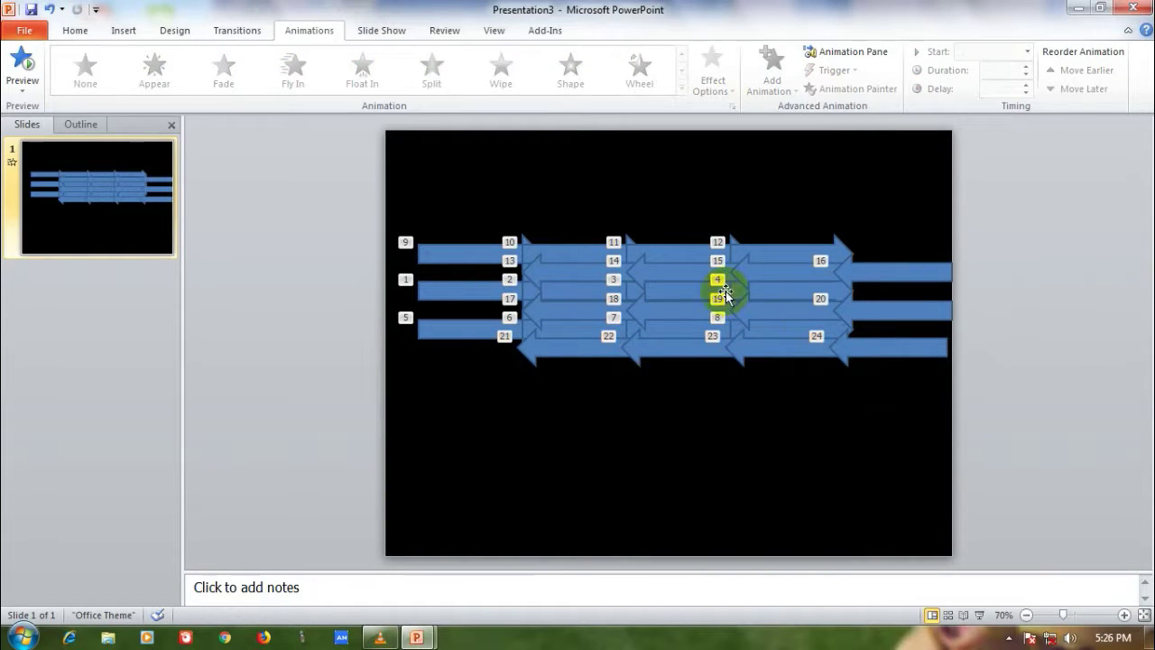
click(23, 59)
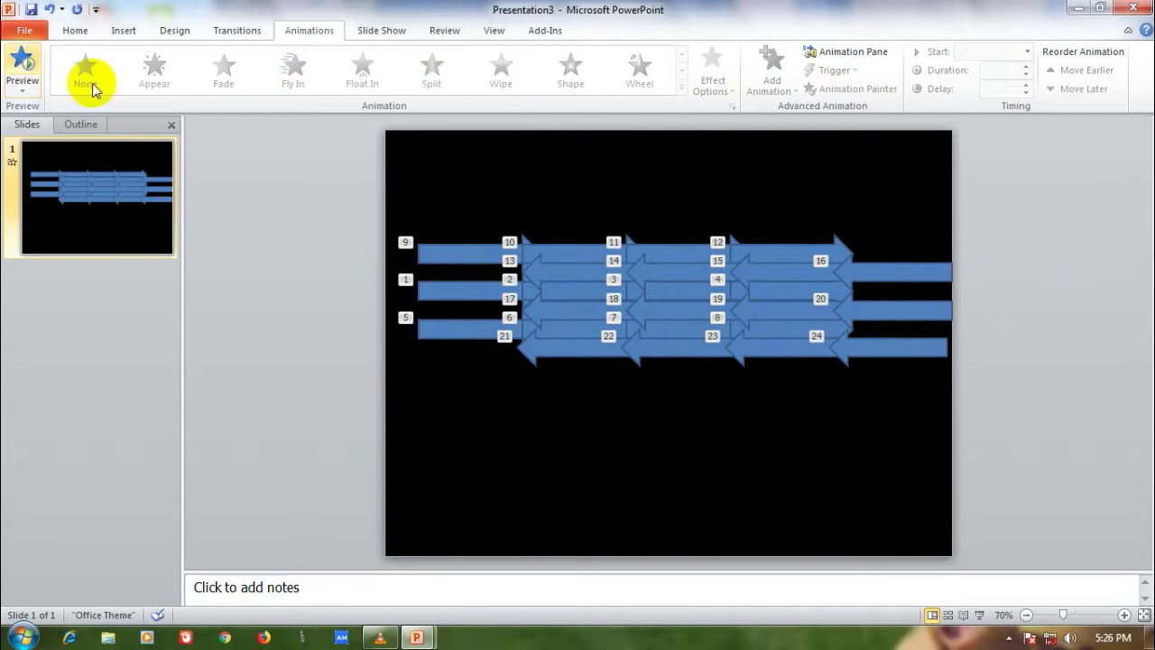
Step: Select all 24 arrows and shift the block left so its right ends sit inside the slide
click(884, 349)
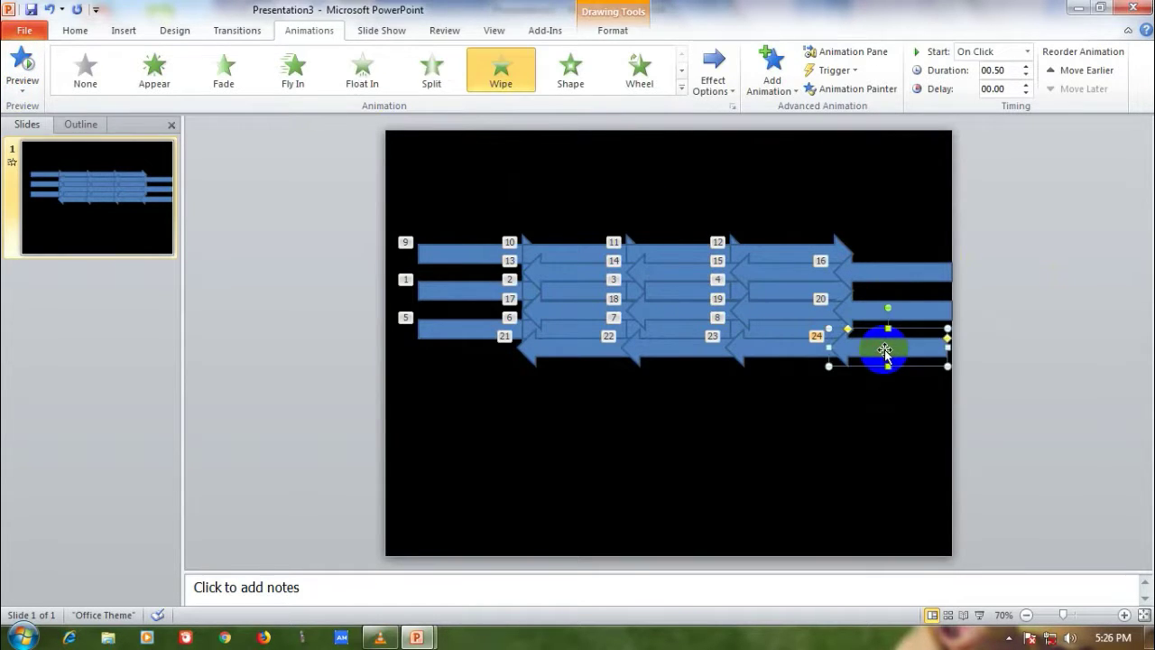
drag(938, 442, 523, 339)
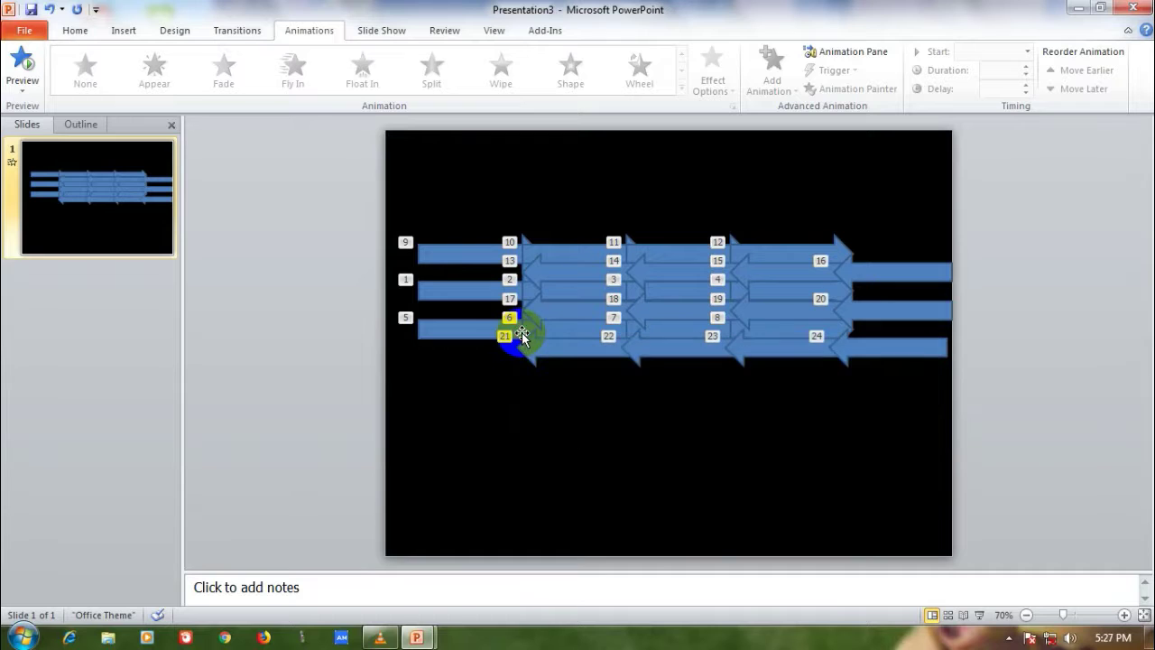
drag(1043, 432, 371, 327)
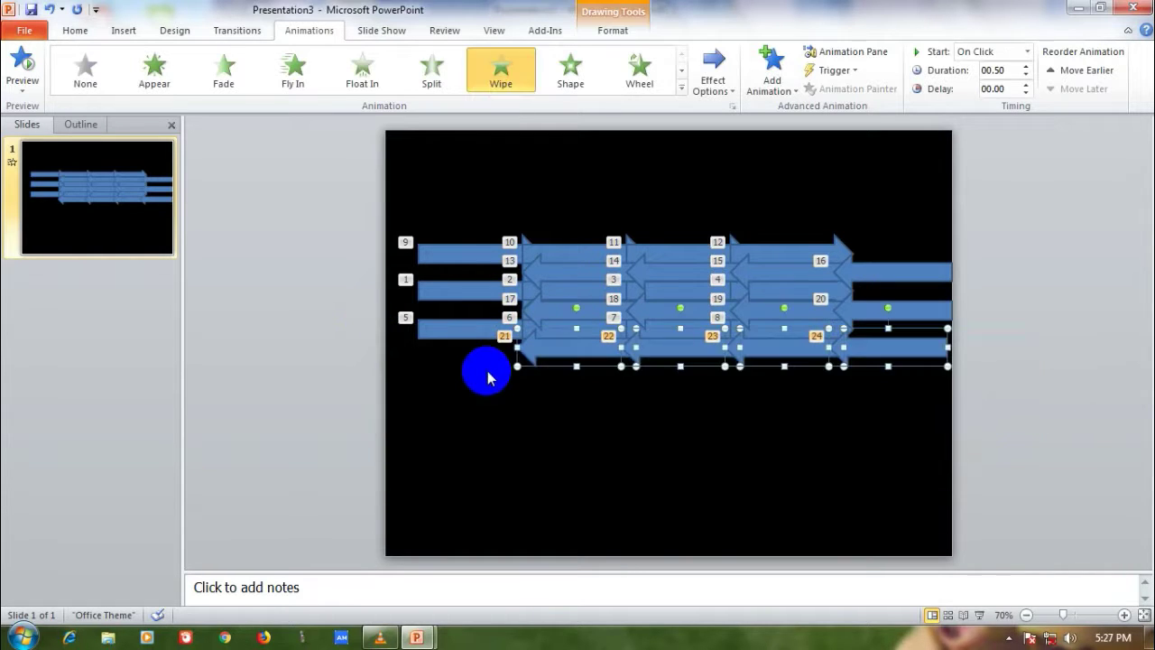
click(537, 451)
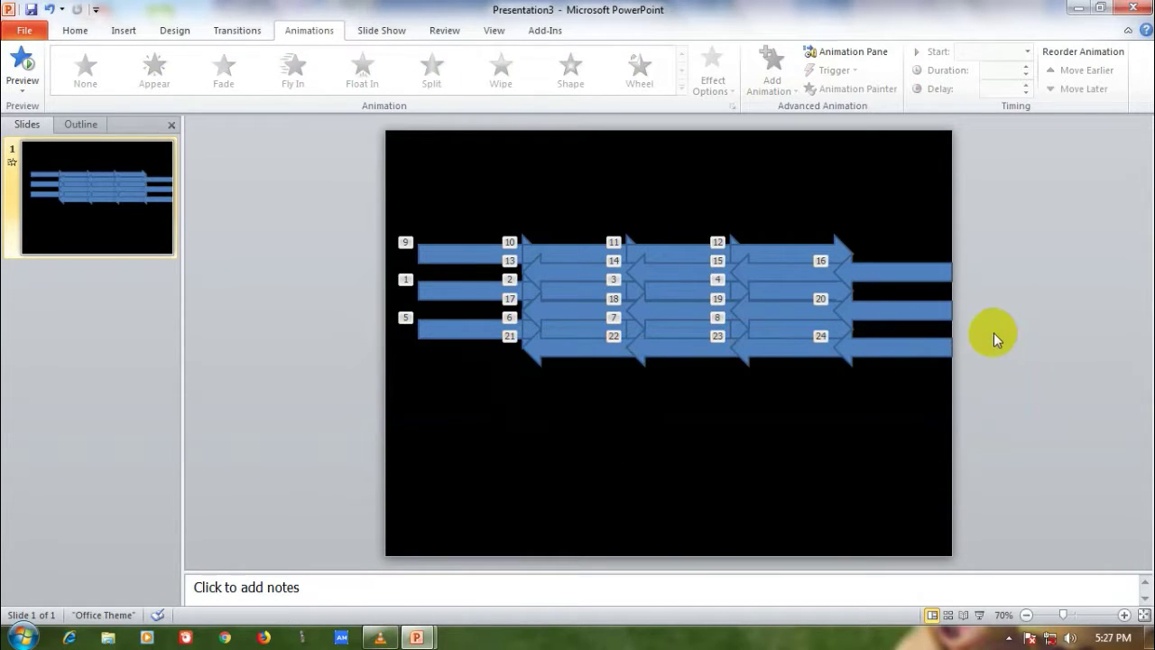
drag(998, 444, 224, 159)
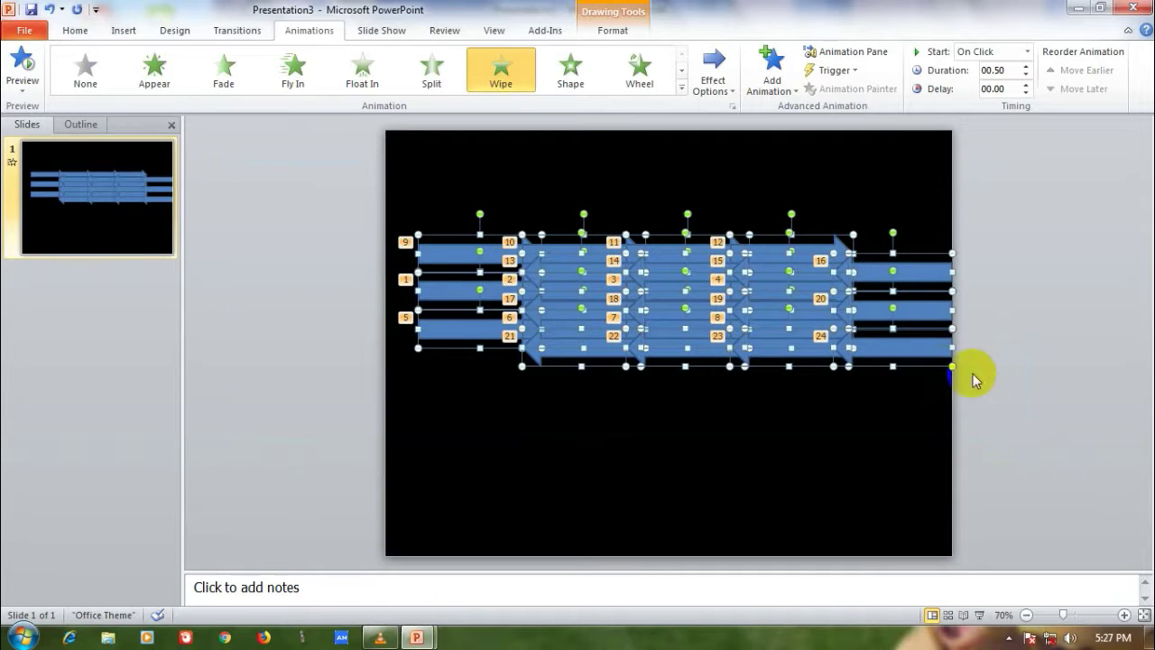
drag(953, 311, 943, 311)
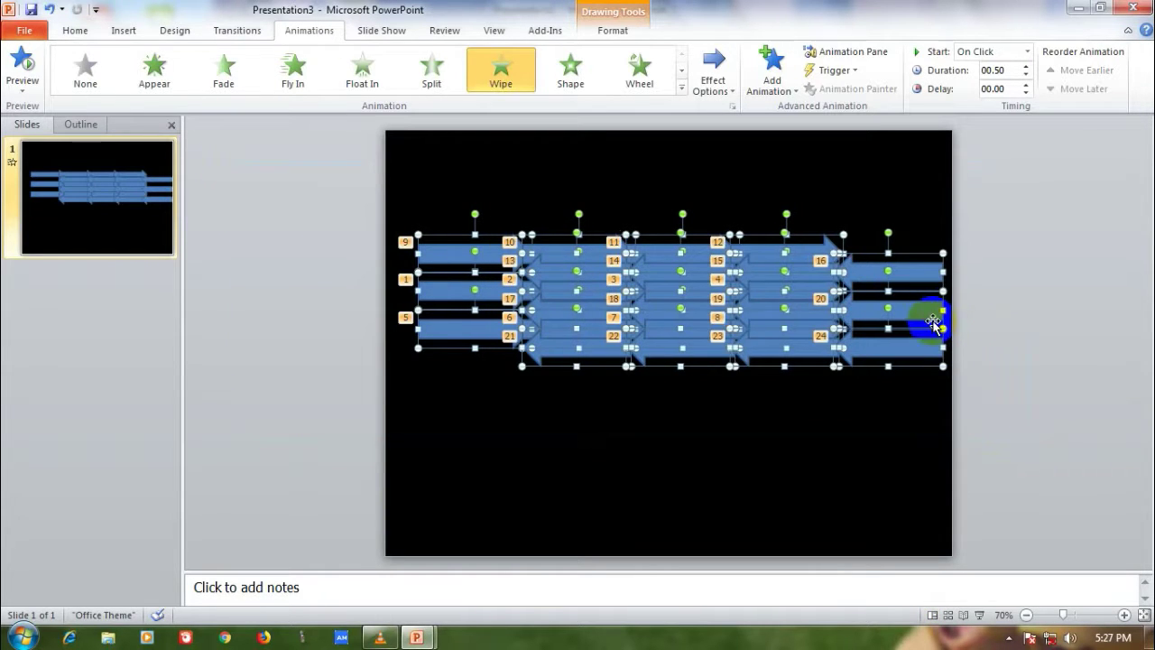
click(1043, 420)
key(ctrl+z)
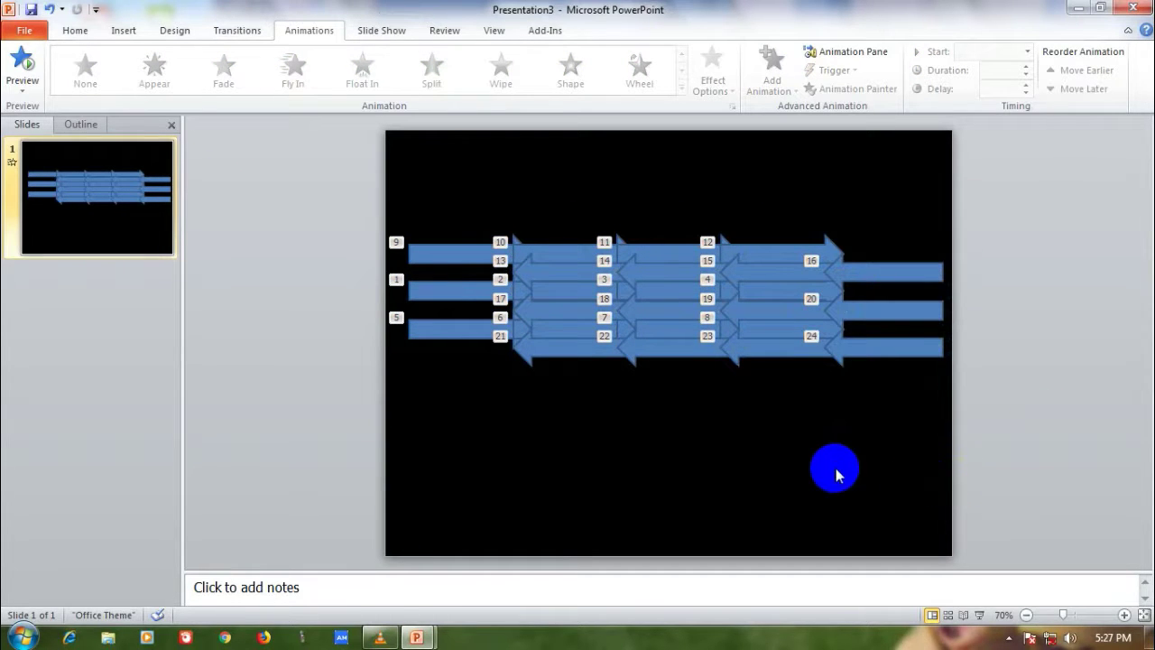
Step: Draw a blue oval over the arrows, enlarge it to about 1.66" by 1.83", and centre it
click(75, 31)
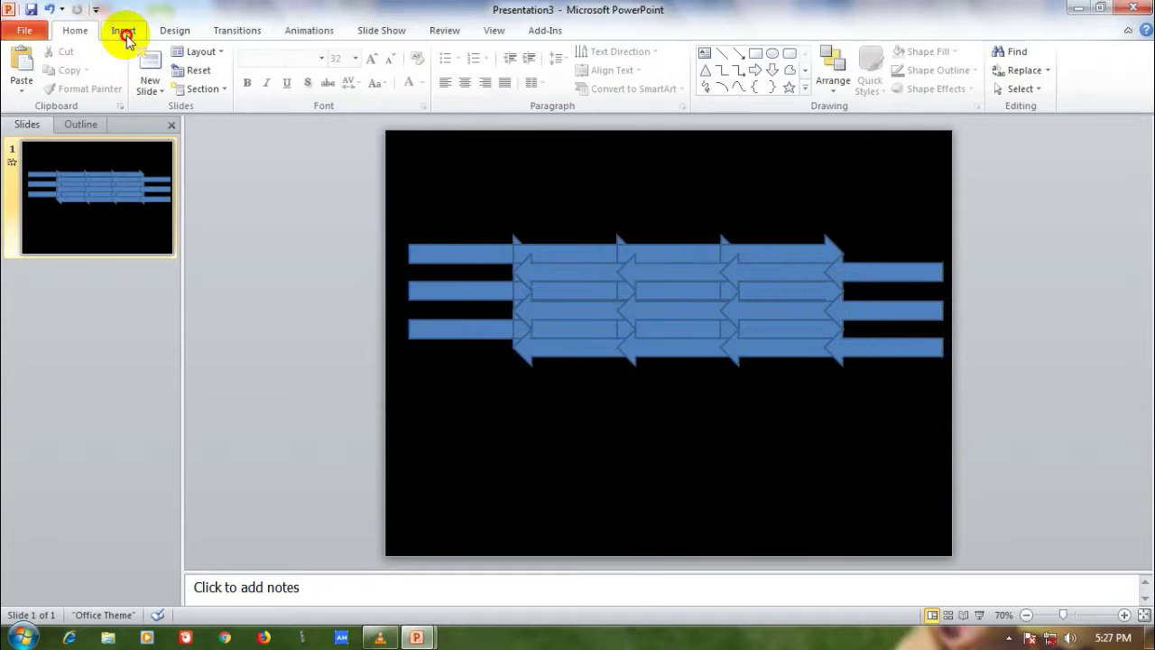
click(123, 30)
click(237, 72)
click(295, 132)
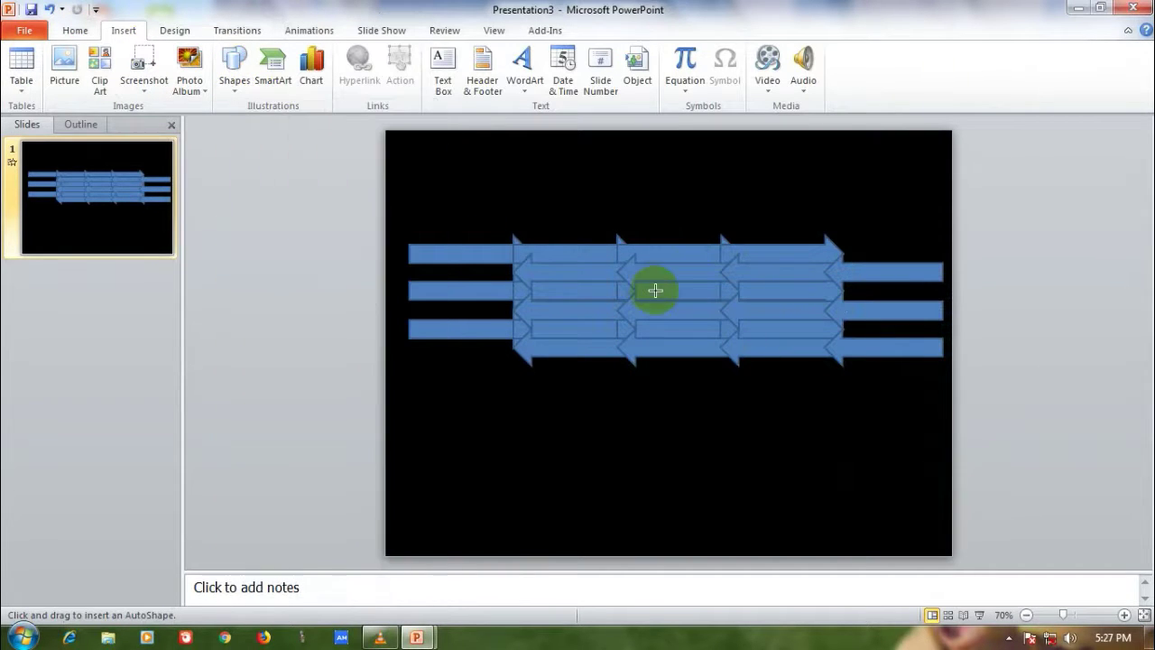
mouse_move(657, 316)
mouse_down()
mouse_move(694, 362)
mouse_move(697, 348)
mouse_up()
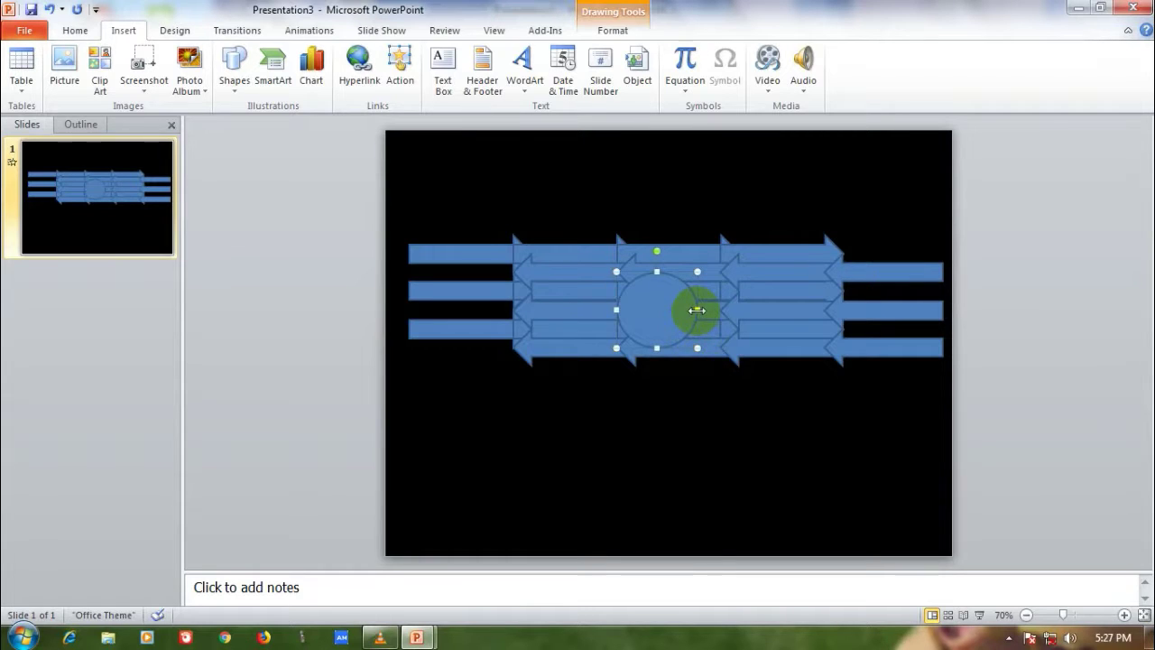
drag(699, 268, 720, 255)
drag(678, 309, 696, 311)
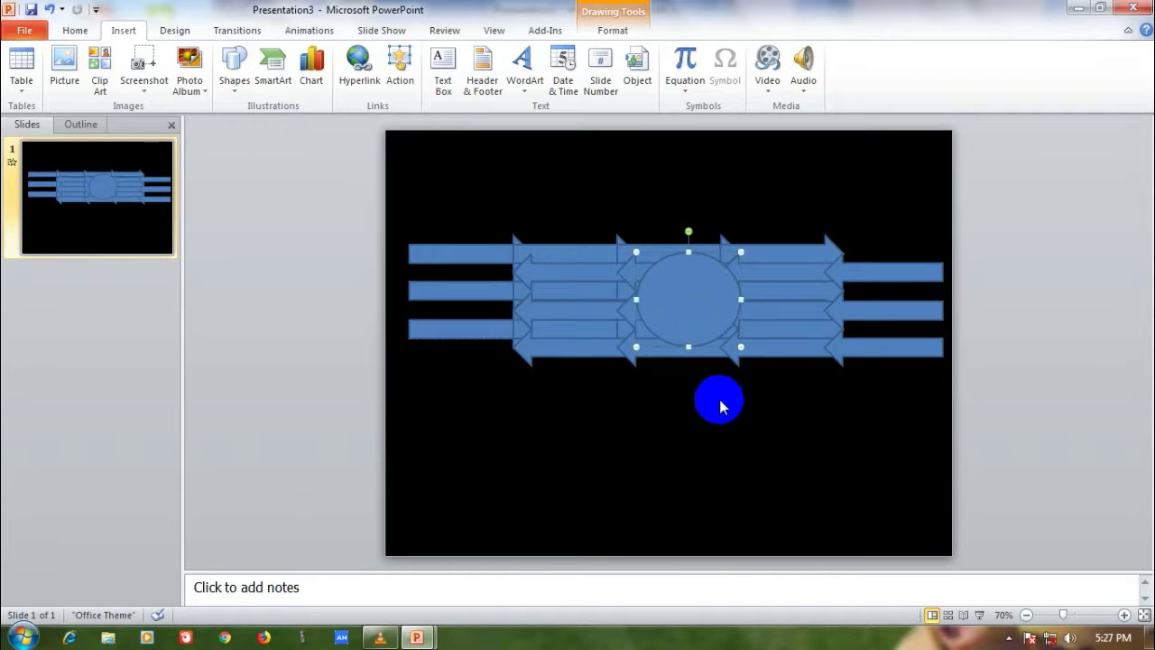
drag(652, 350, 648, 350)
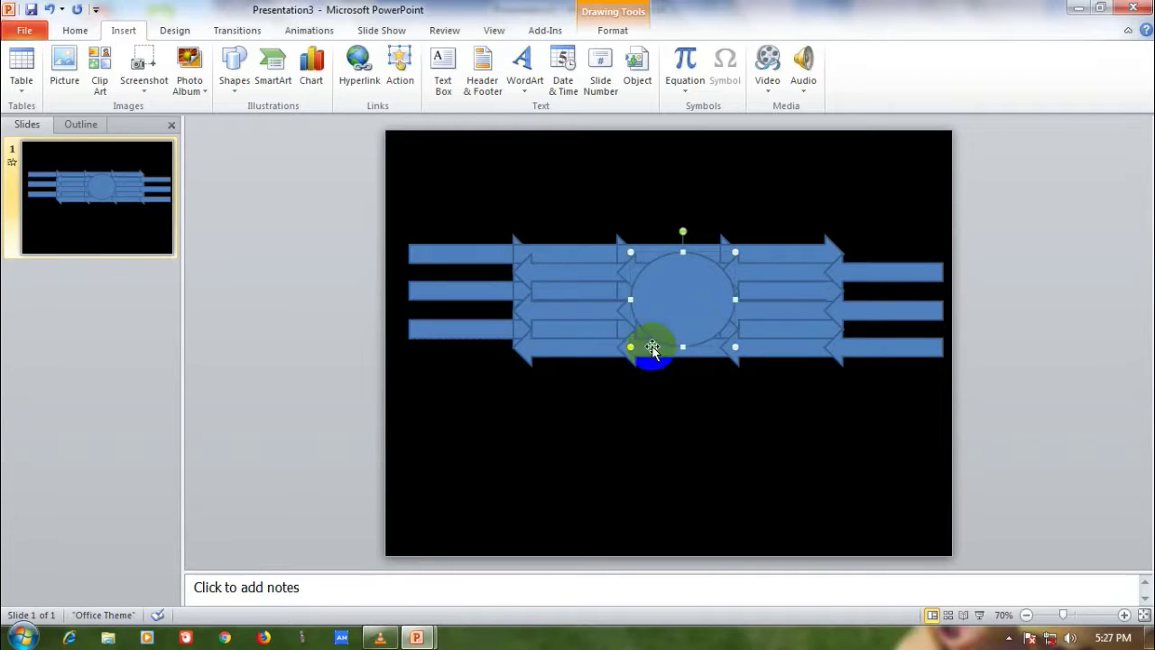
click(610, 29)
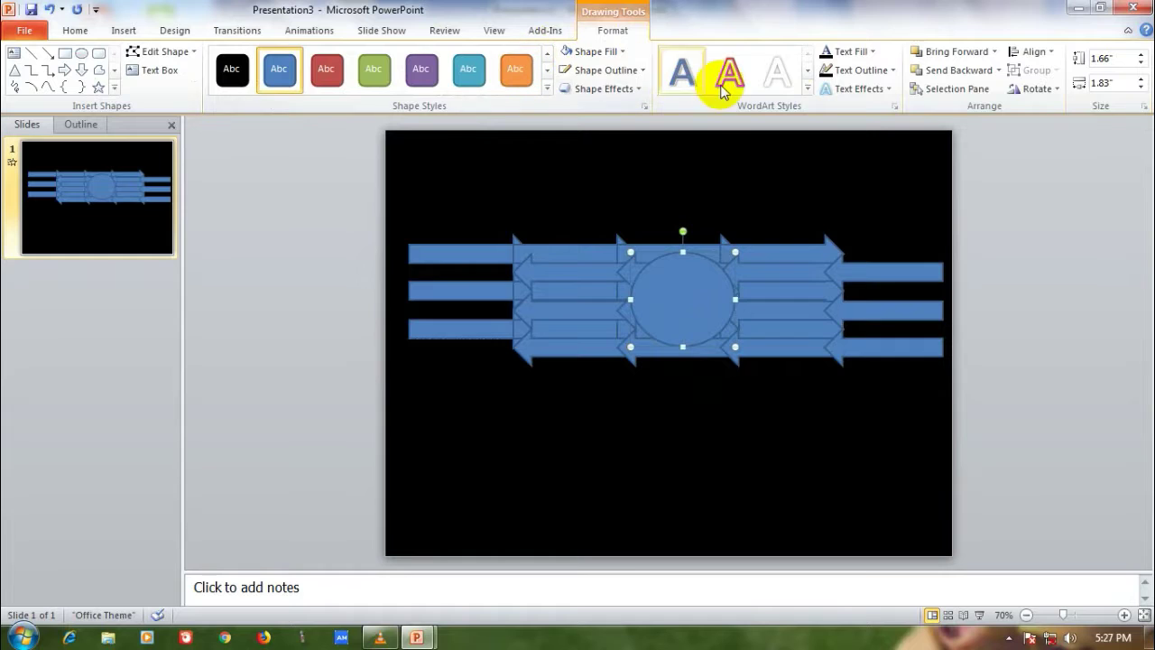
Step: Fill the central circle with white and give it an outline colour
click(591, 51)
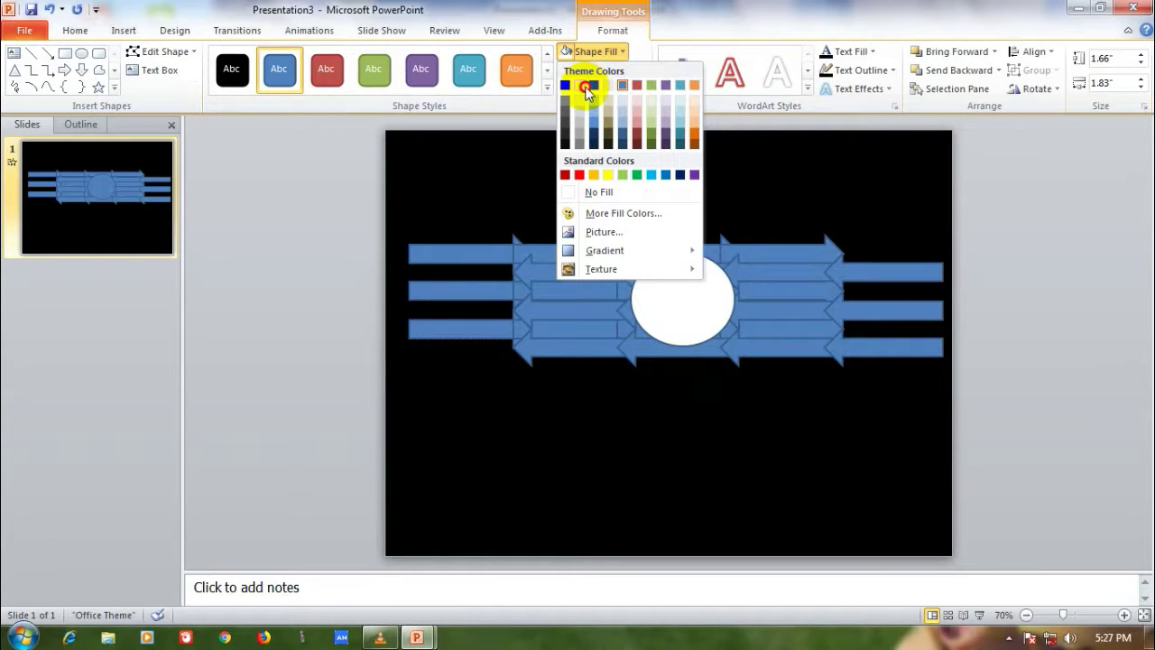
click(592, 85)
click(629, 70)
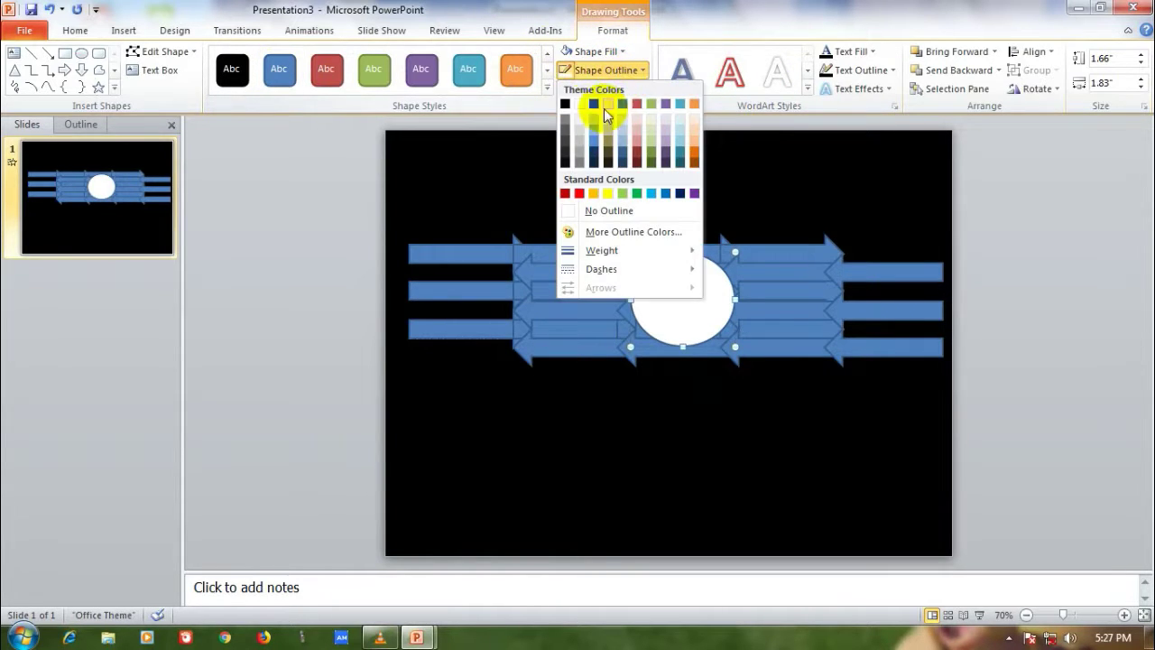
click(581, 106)
Step: Undo an accidental paste of the copied arrows and reselect the white circle
click(755, 455)
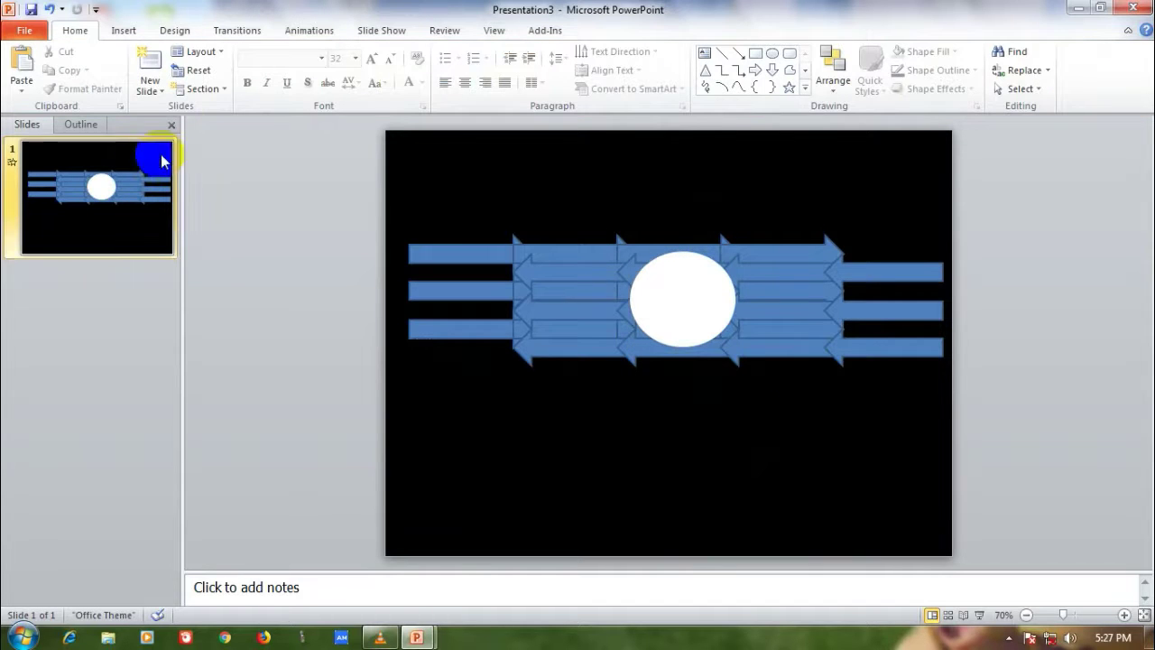
click(683, 315)
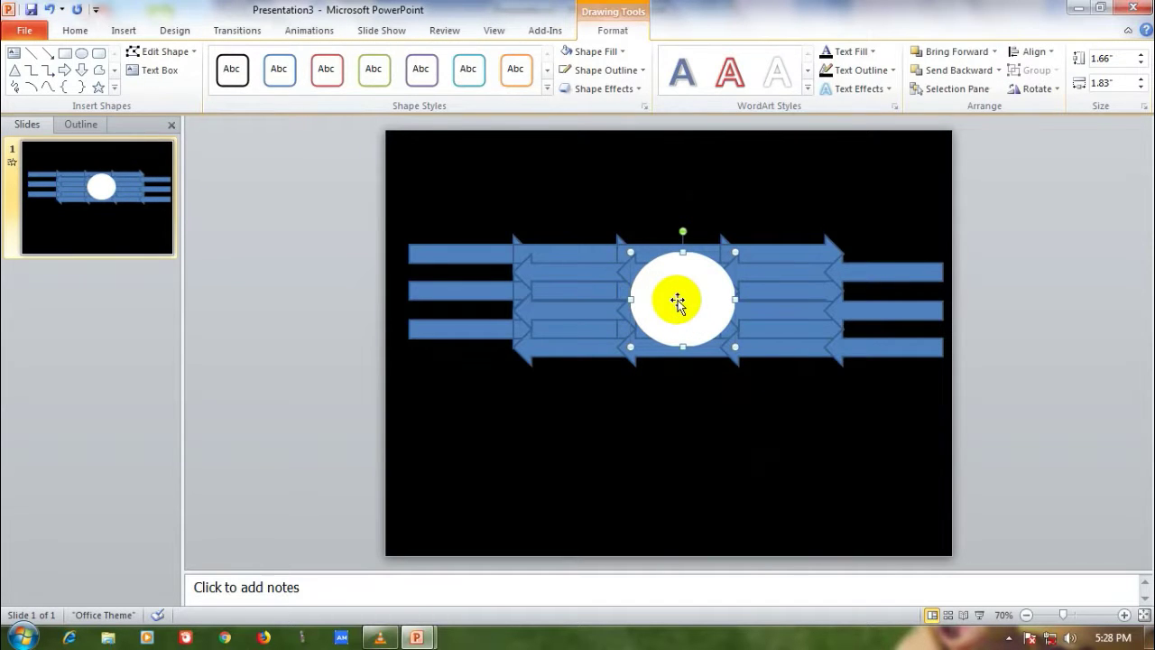
right_click(678, 305)
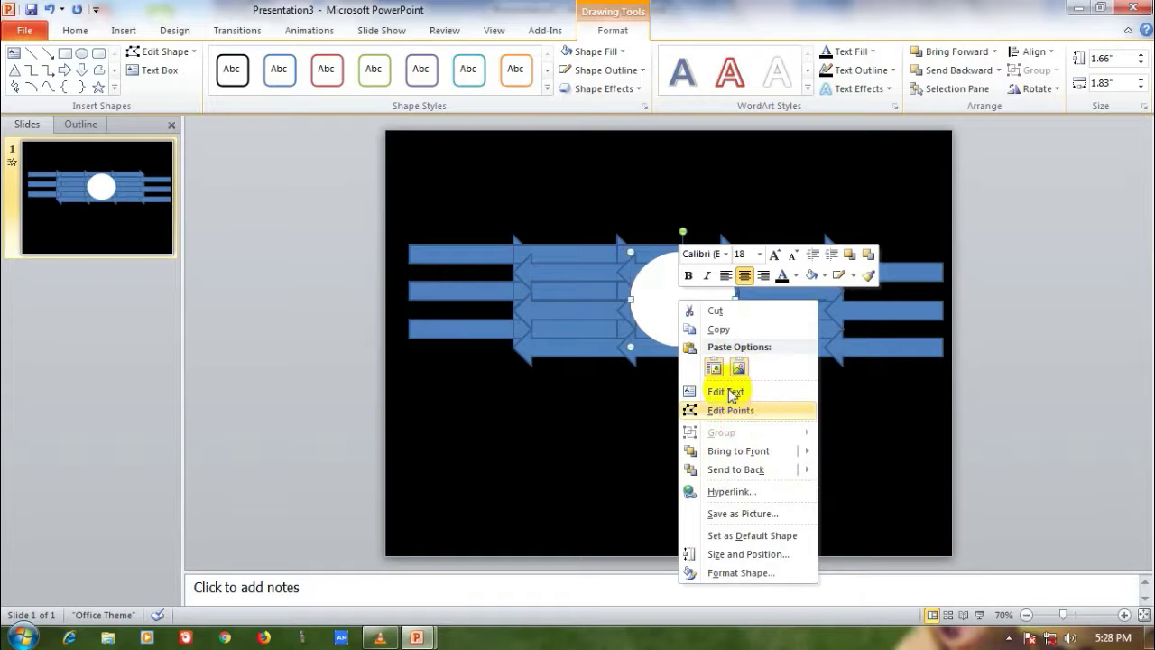
click(714, 366)
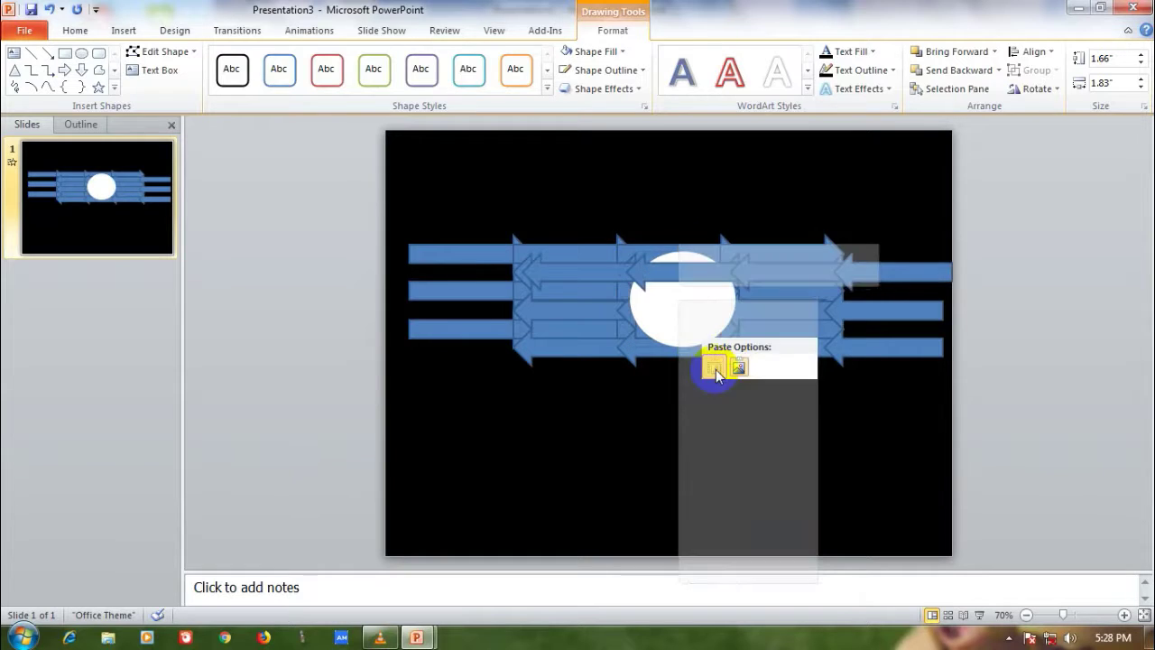
key(Delete)
click(700, 307)
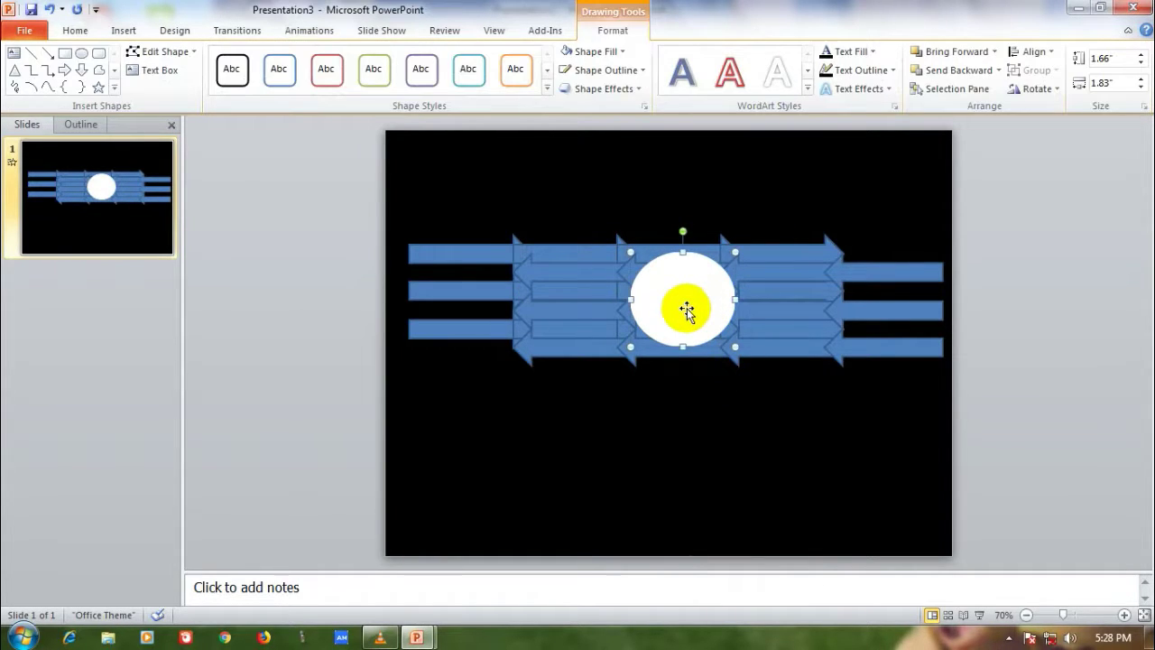
Step: Delete the white circle from the middle of the arrows
click(75, 30)
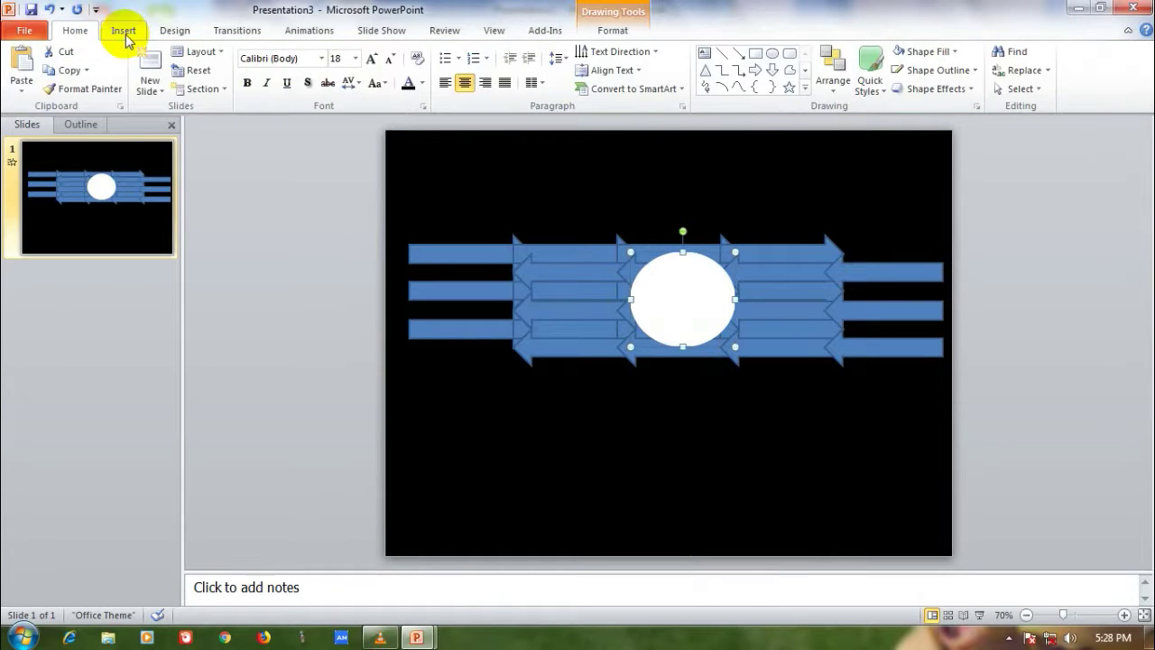
click(124, 32)
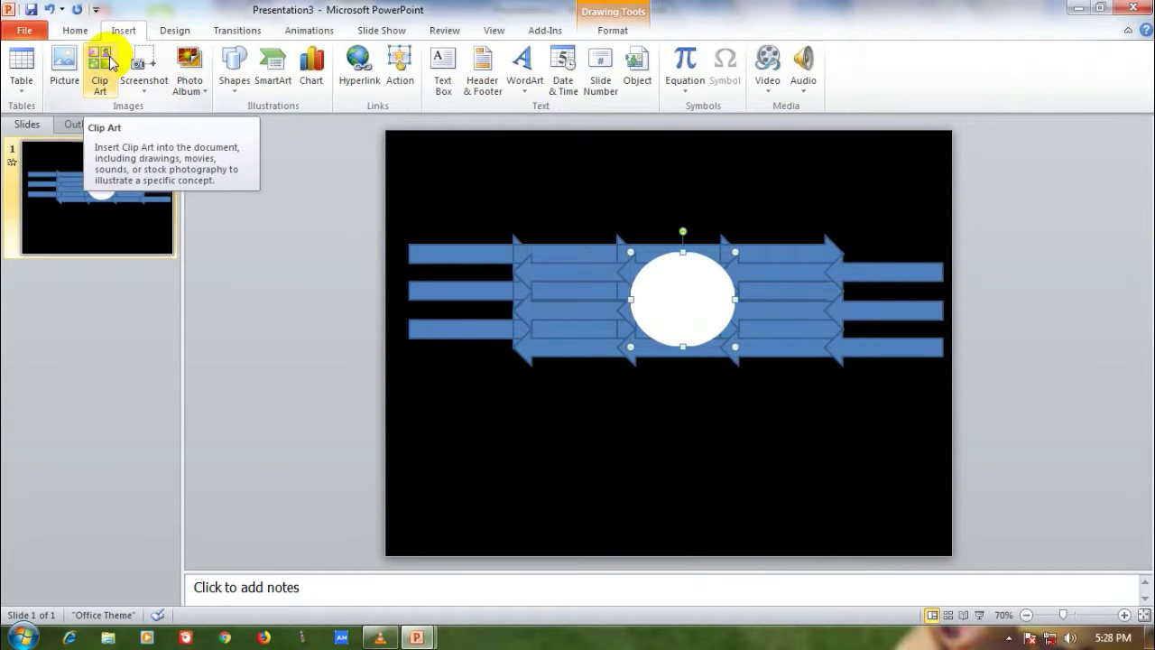
key(Delete)
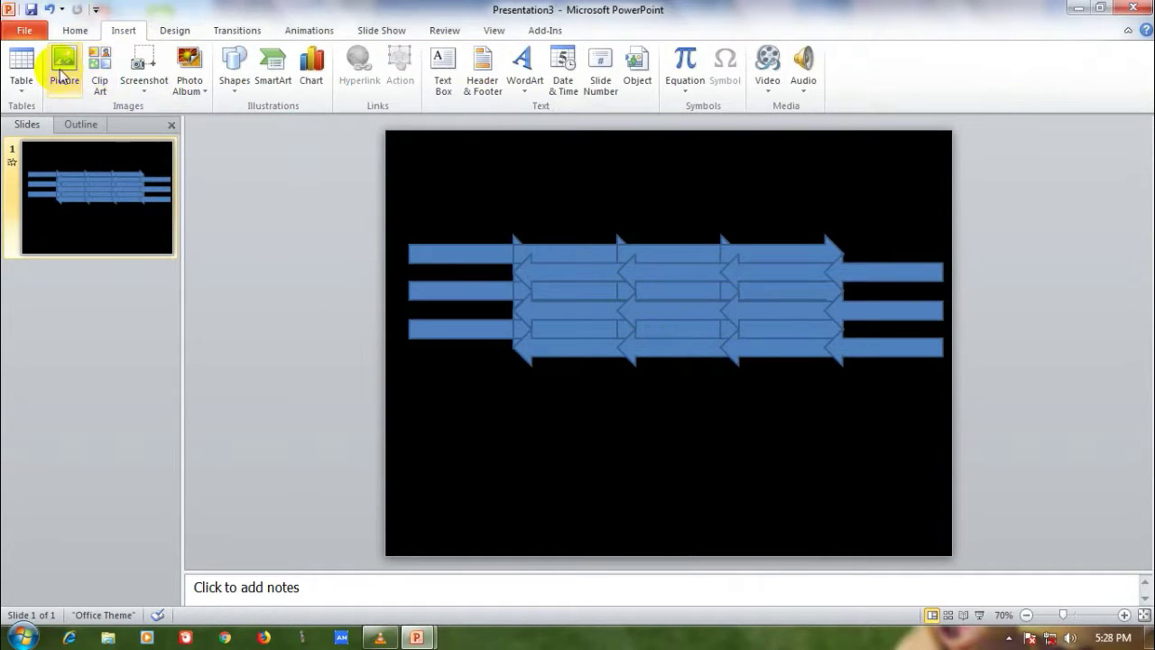
Step: Insert the Untitled-5copy Iron Man emblem picture onto the slide
click(64, 67)
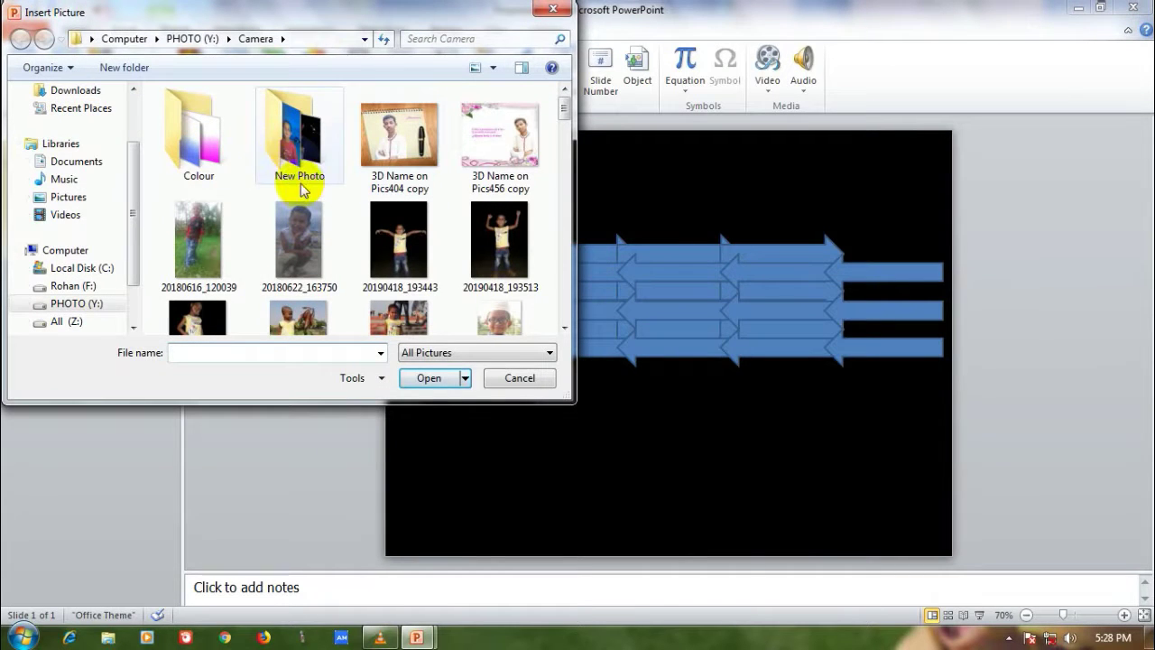
click(563, 334)
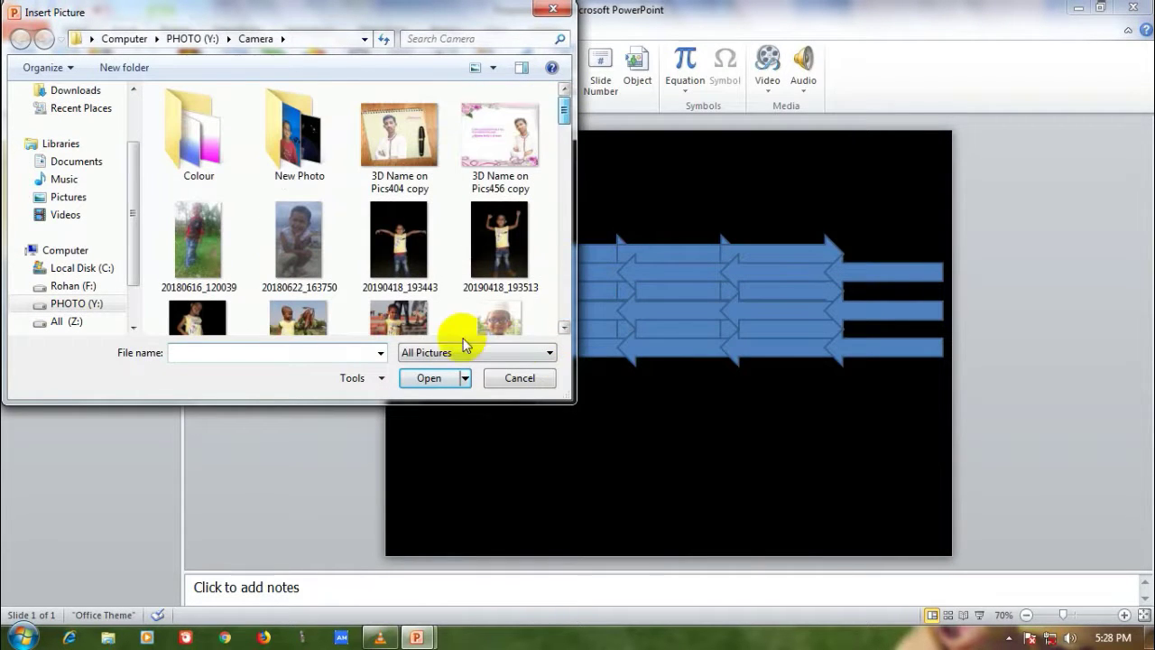
click(563, 327)
click(563, 326)
click(563, 328)
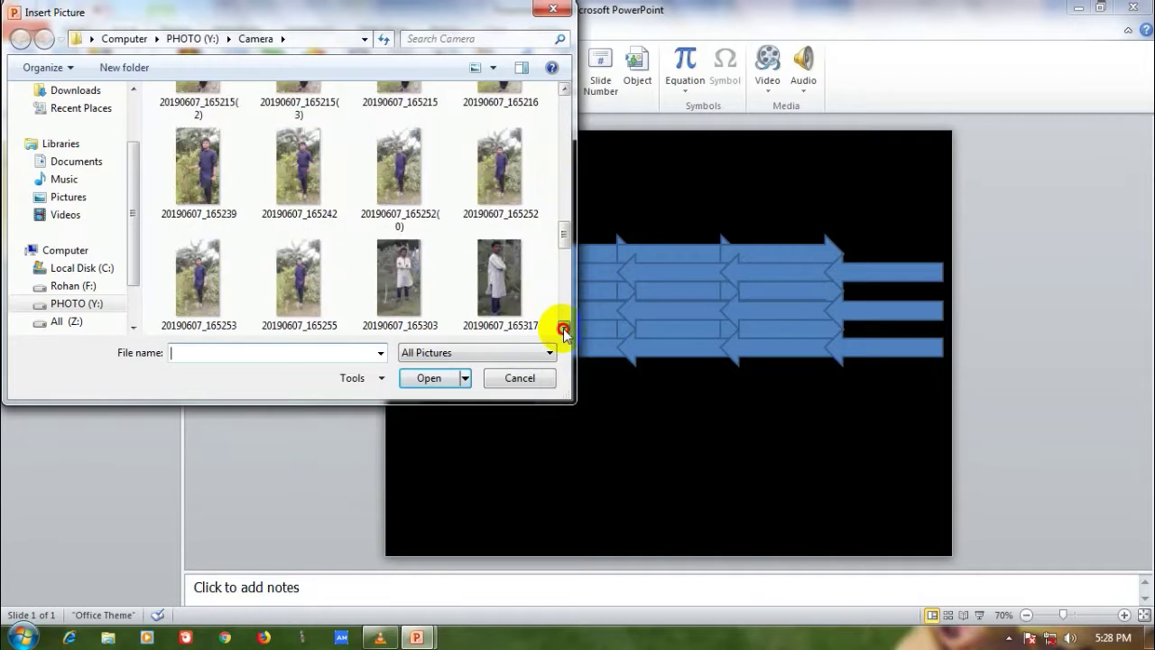
click(287, 310)
click(431, 378)
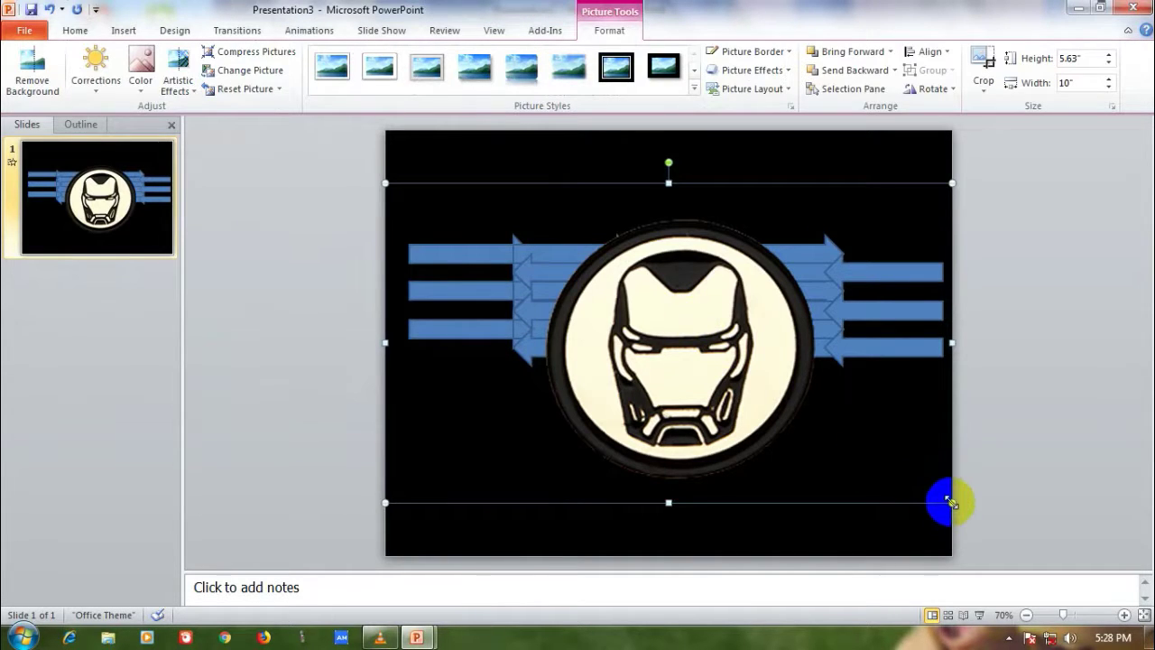
Step: Shrink the Iron Man picture to 1.85" by 3.29" and centre it on the arrows
mouse_move(948, 499)
mouse_down()
mouse_move(570, 225)
mouse_move(572, 286)
mouse_up()
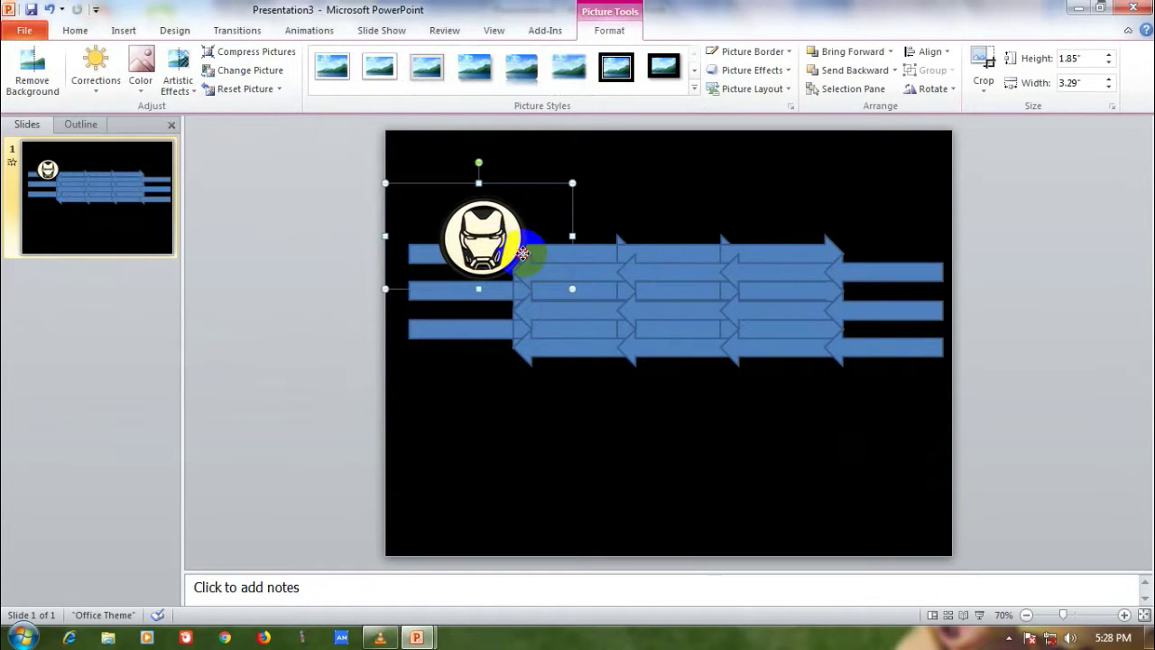
drag(482, 240, 672, 302)
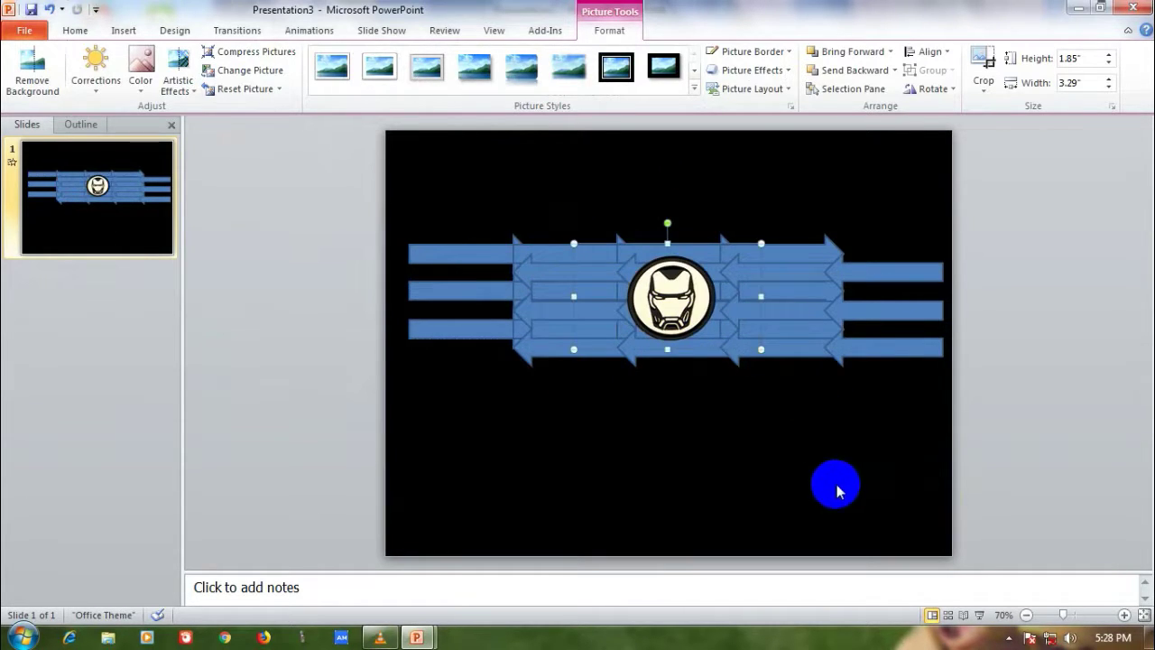
click(832, 485)
click(675, 314)
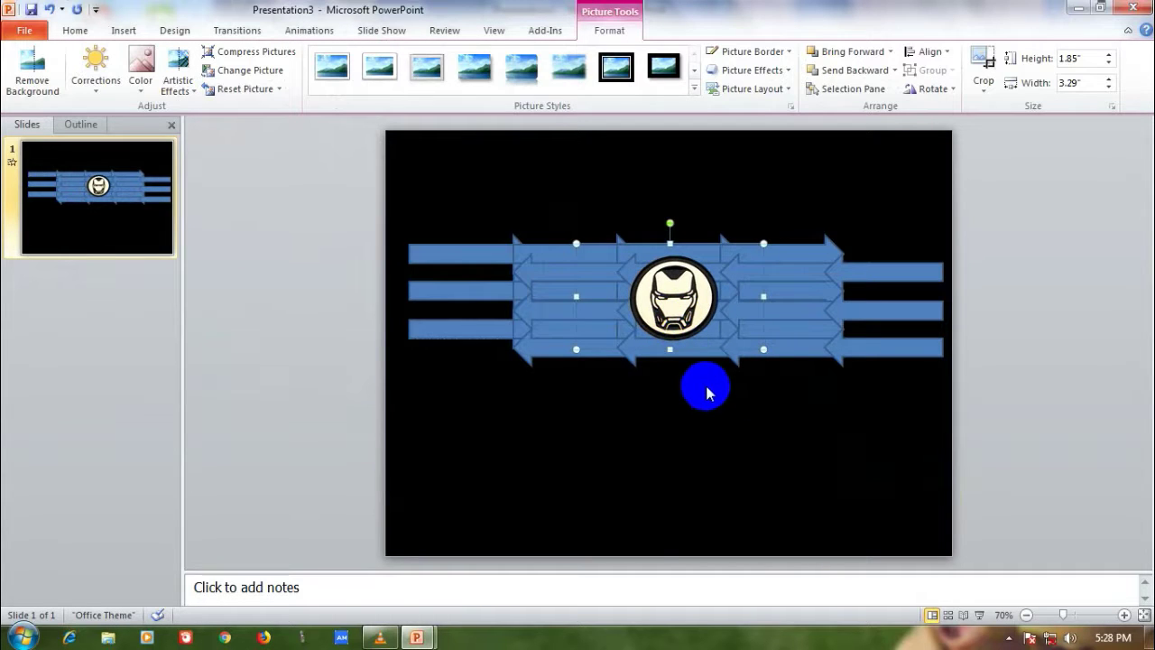
key(Left)
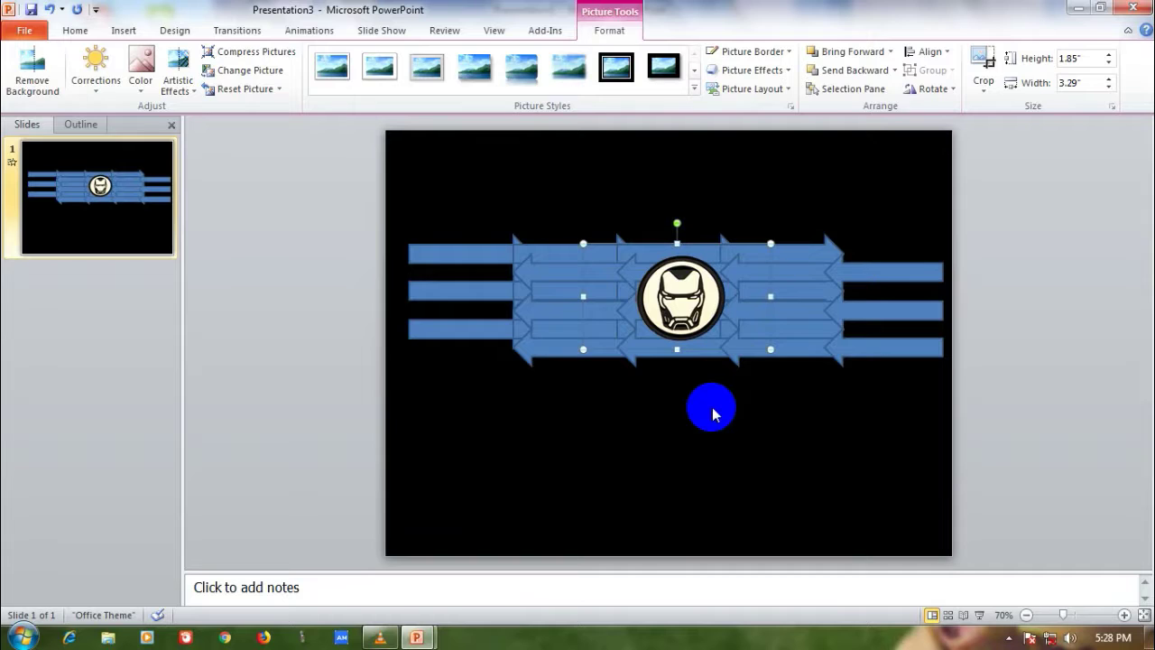
click(712, 408)
click(661, 317)
Step: Give the Iron Man picture a Fade animation, numbered 25
click(307, 32)
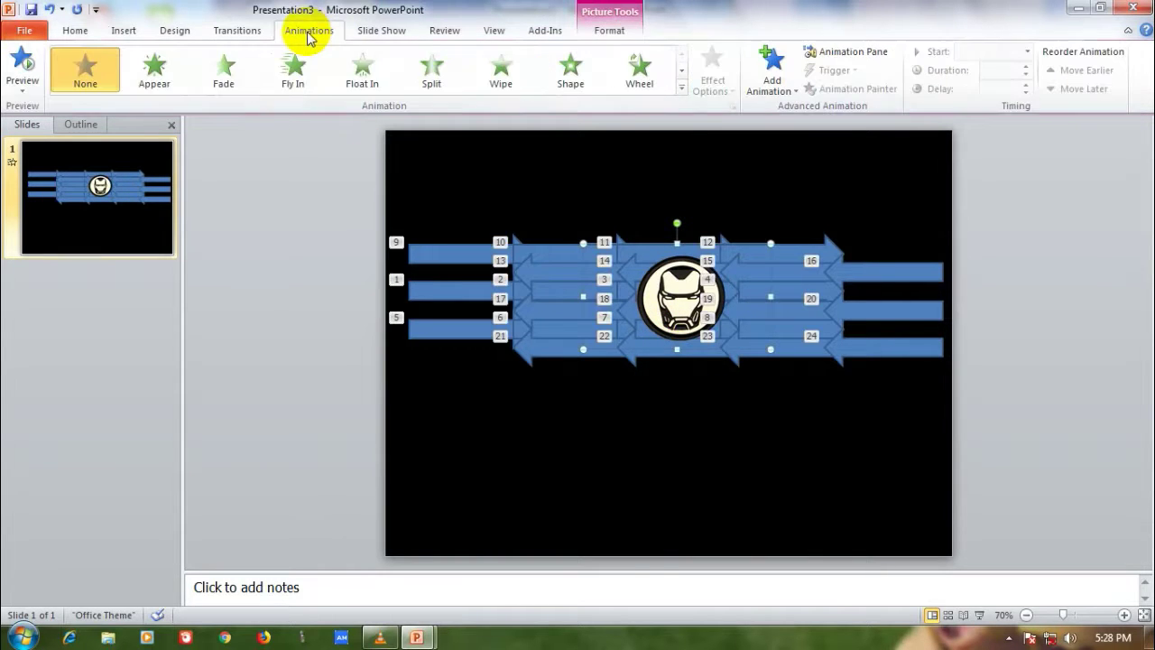
click(206, 89)
click(292, 289)
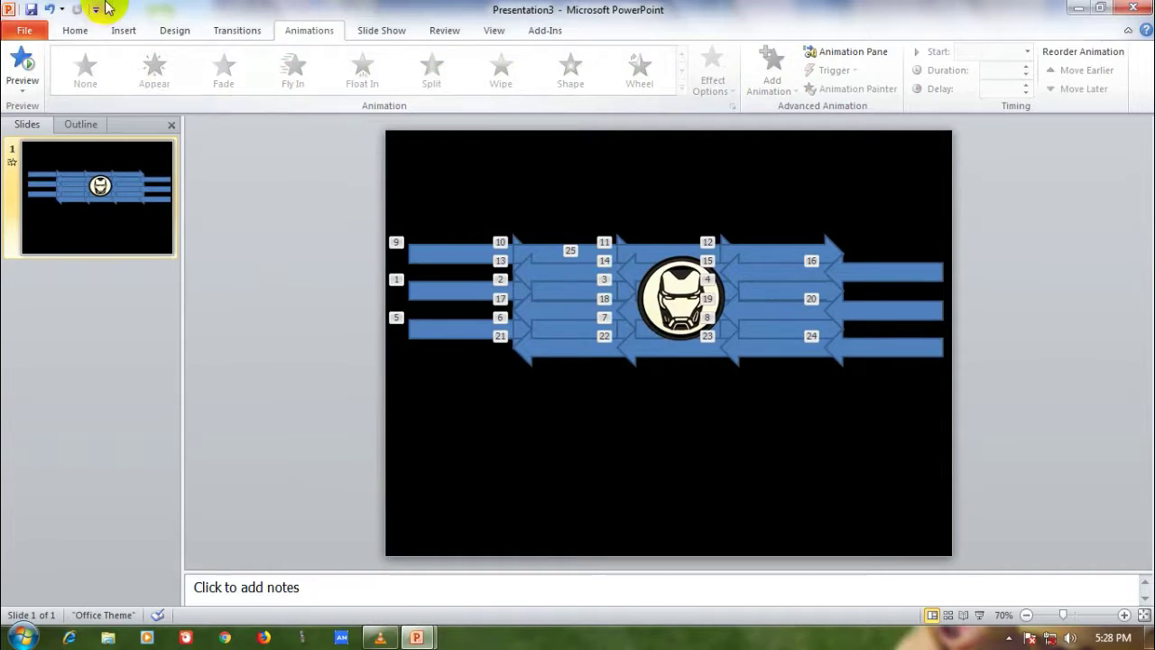
click(83, 35)
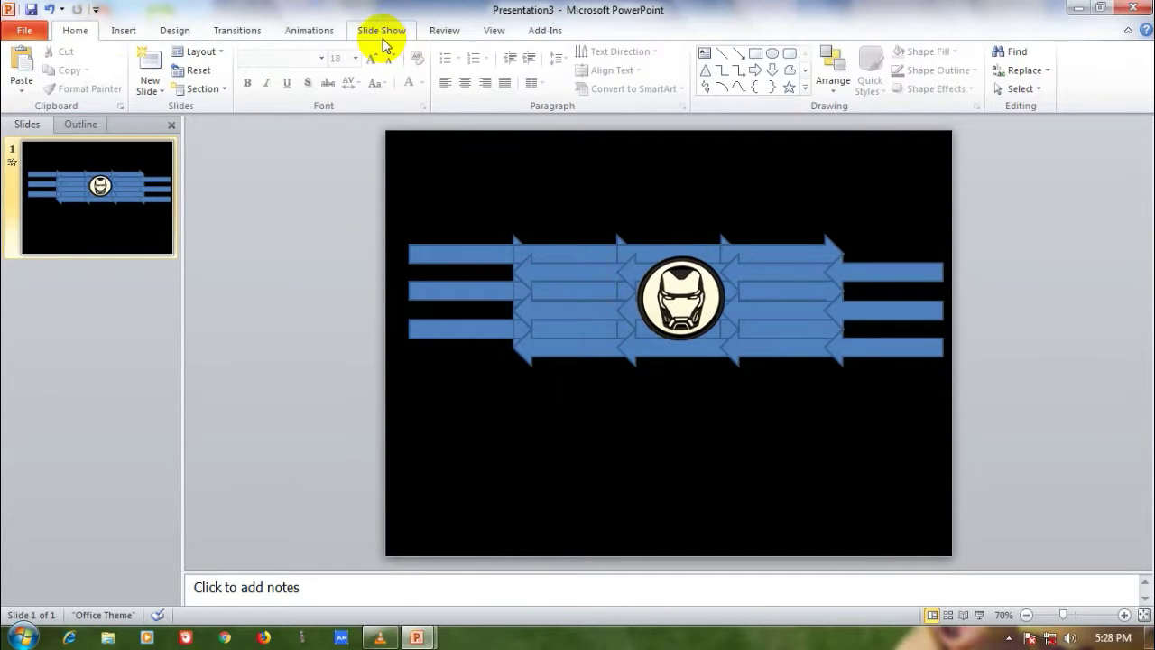
Step: Draw a rectangle across the lower slide, centred beneath the Iron Man logo
click(123, 30)
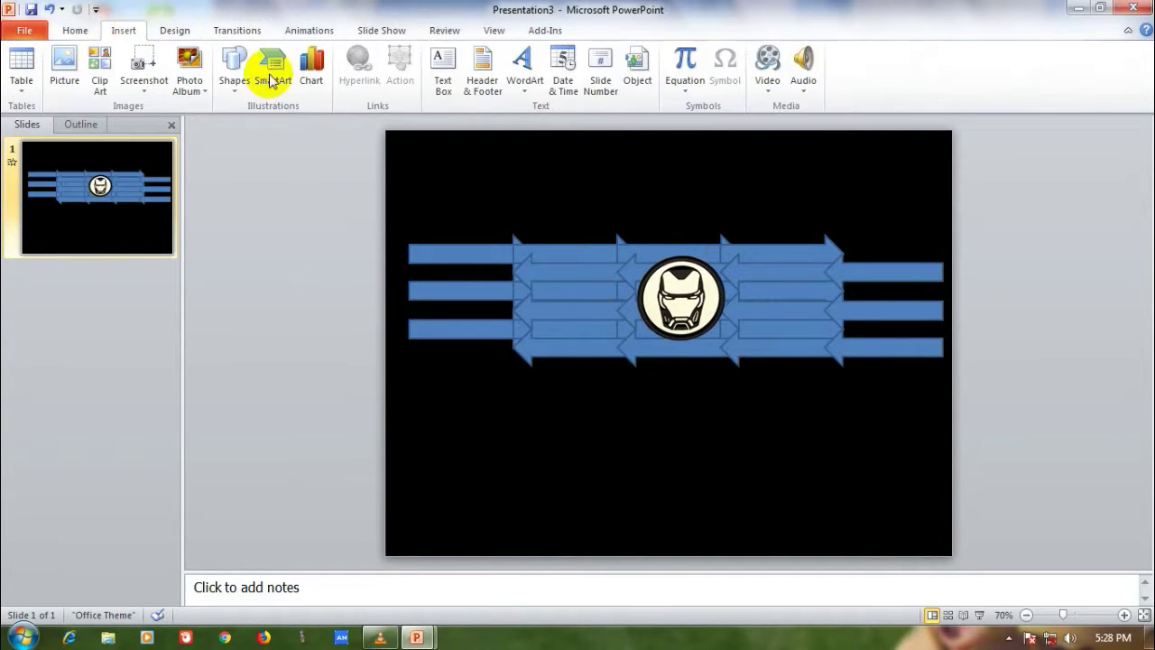
click(235, 76)
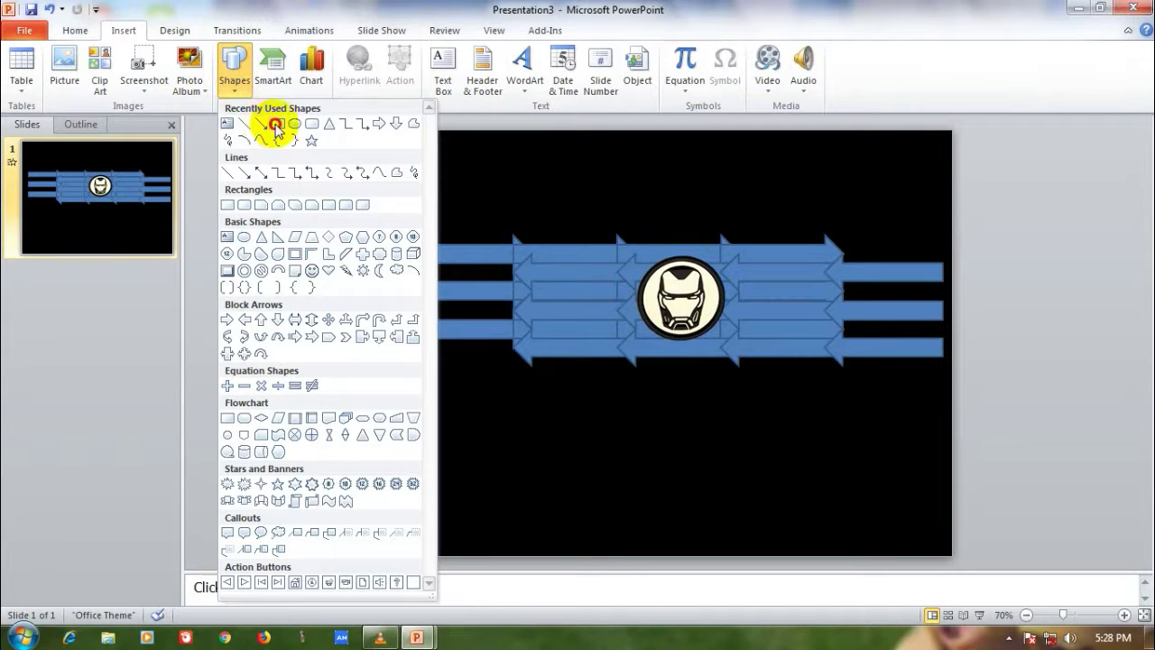
click(276, 123)
drag(376, 389, 952, 466)
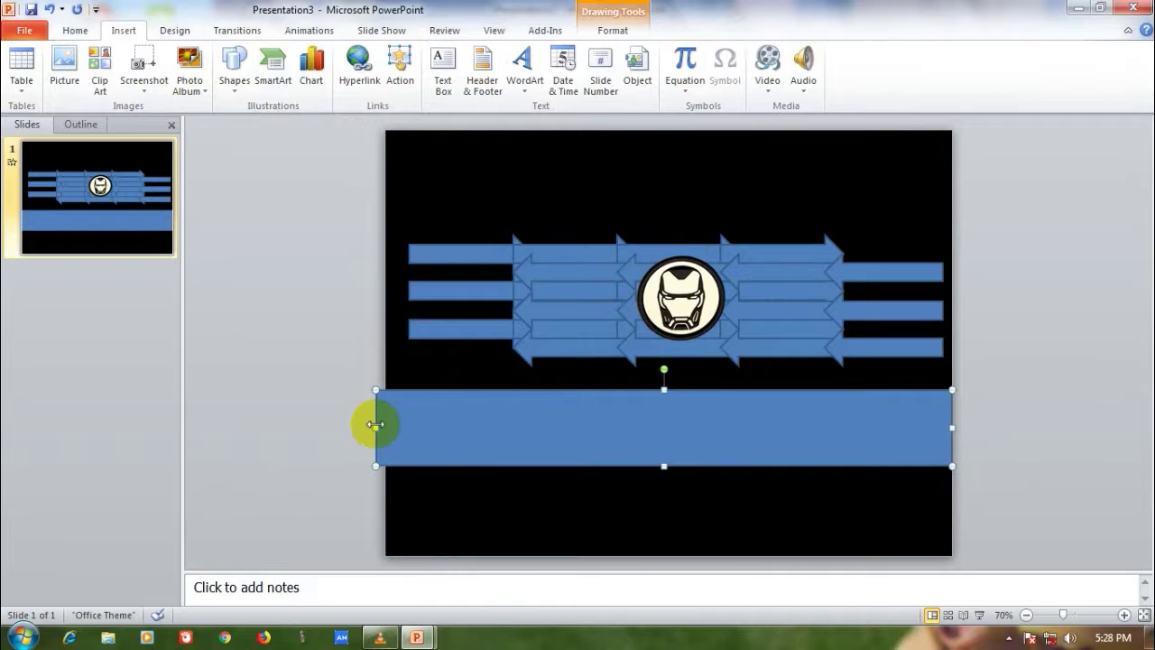
drag(375, 424, 390, 426)
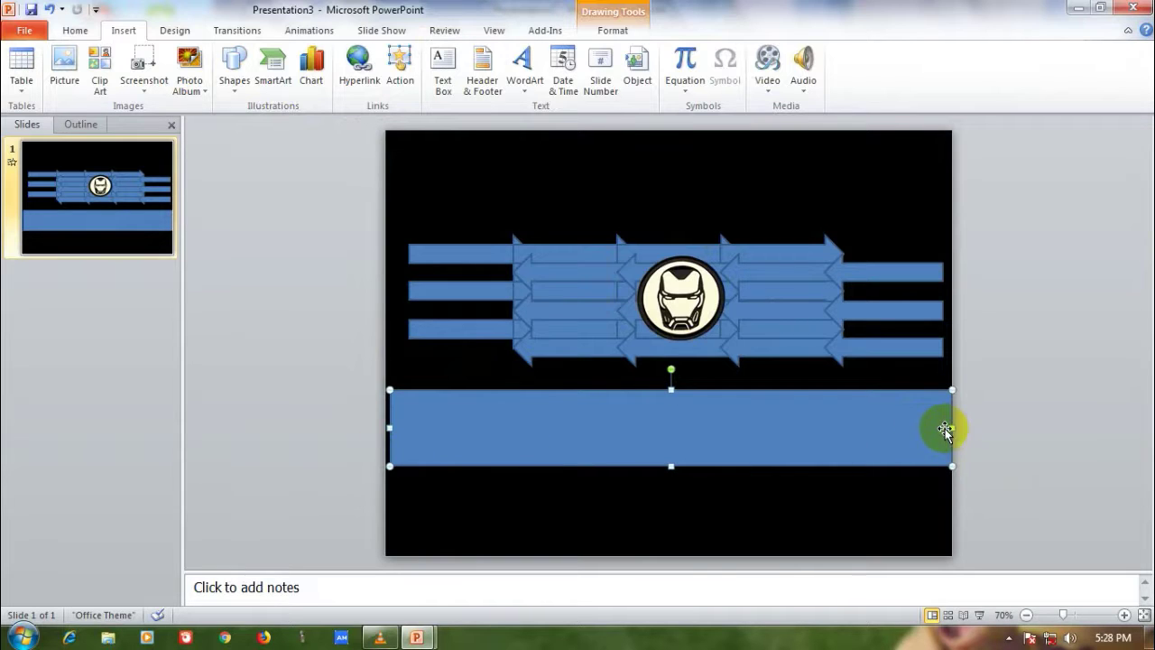
drag(950, 426, 896, 426)
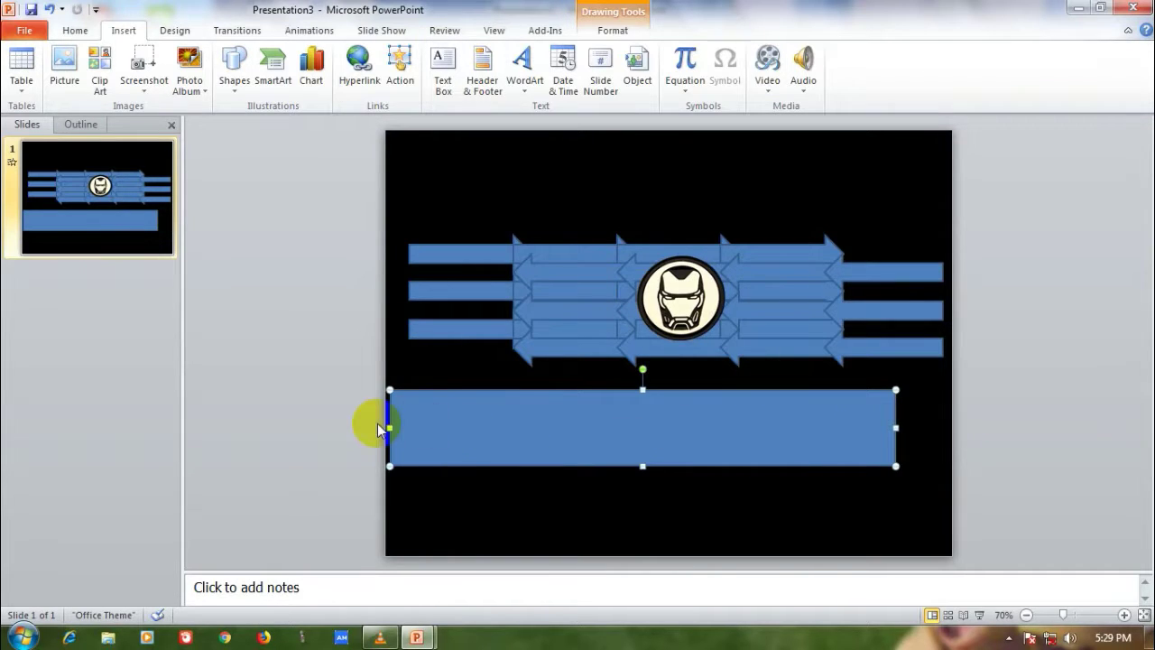
drag(388, 424, 497, 425)
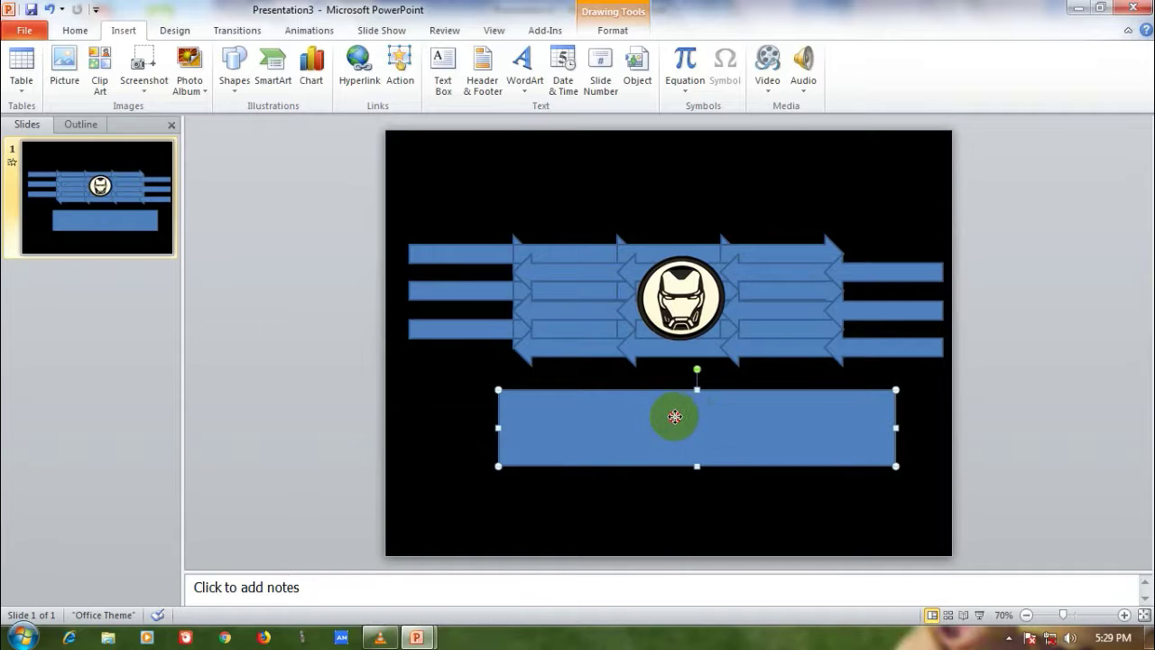
drag(676, 412, 666, 403)
Step: Fill the rectangle white with an outline and reshape it into a thin 0.58" by 8.17" bar
click(381, 30)
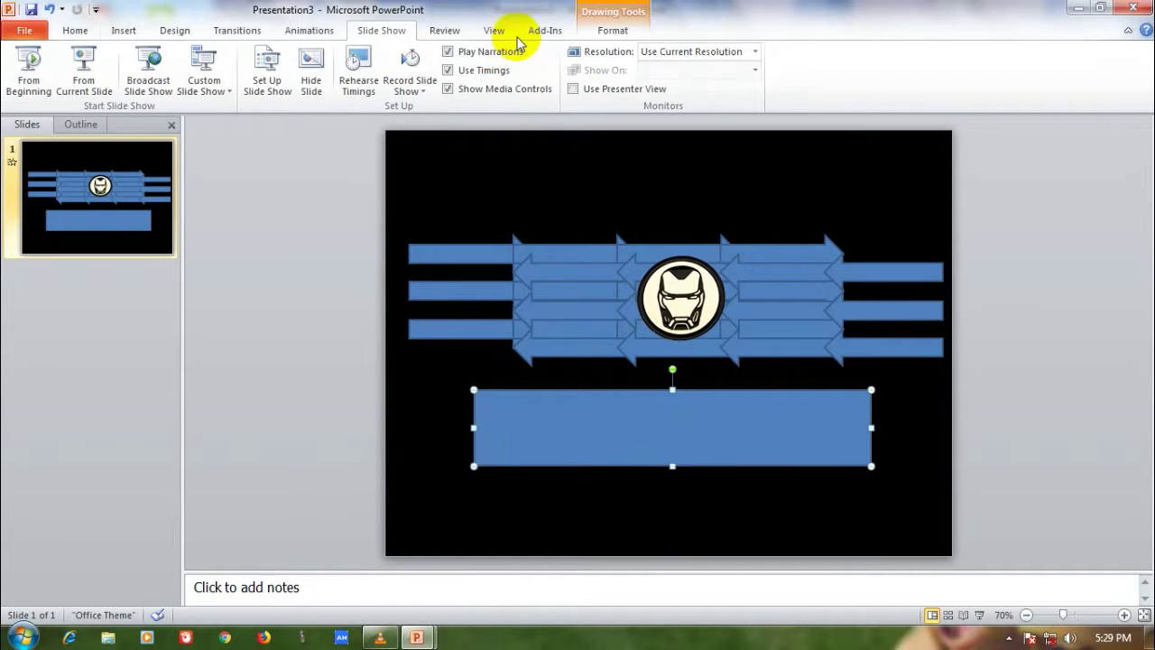
click(610, 31)
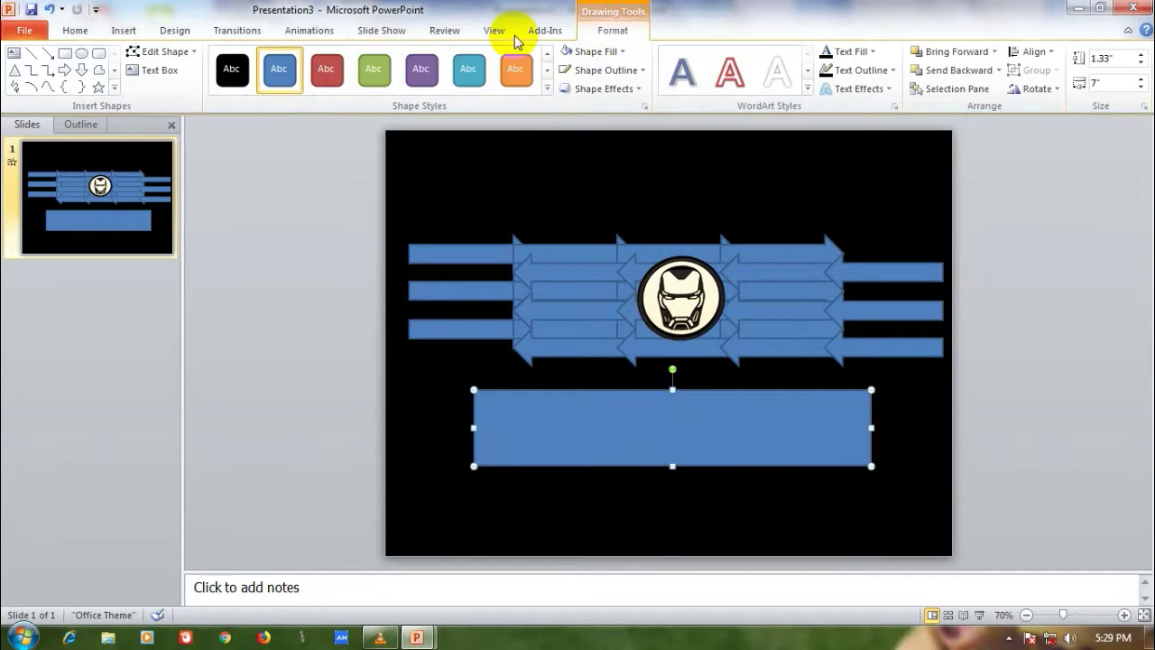
click(586, 52)
click(579, 87)
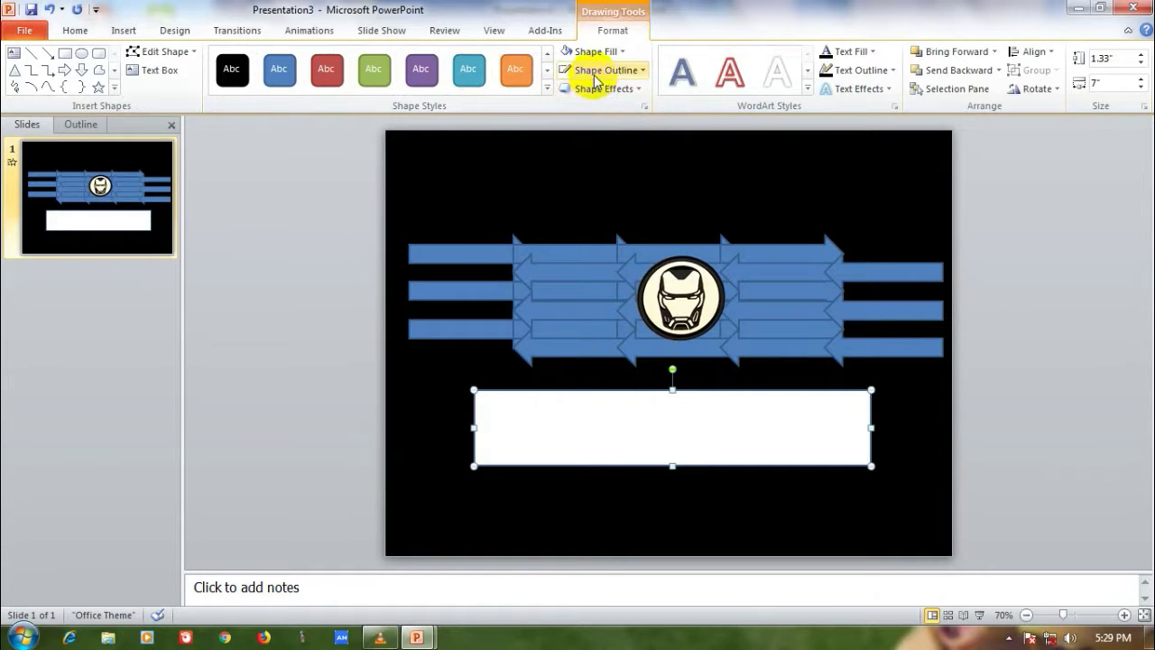
click(596, 71)
click(588, 106)
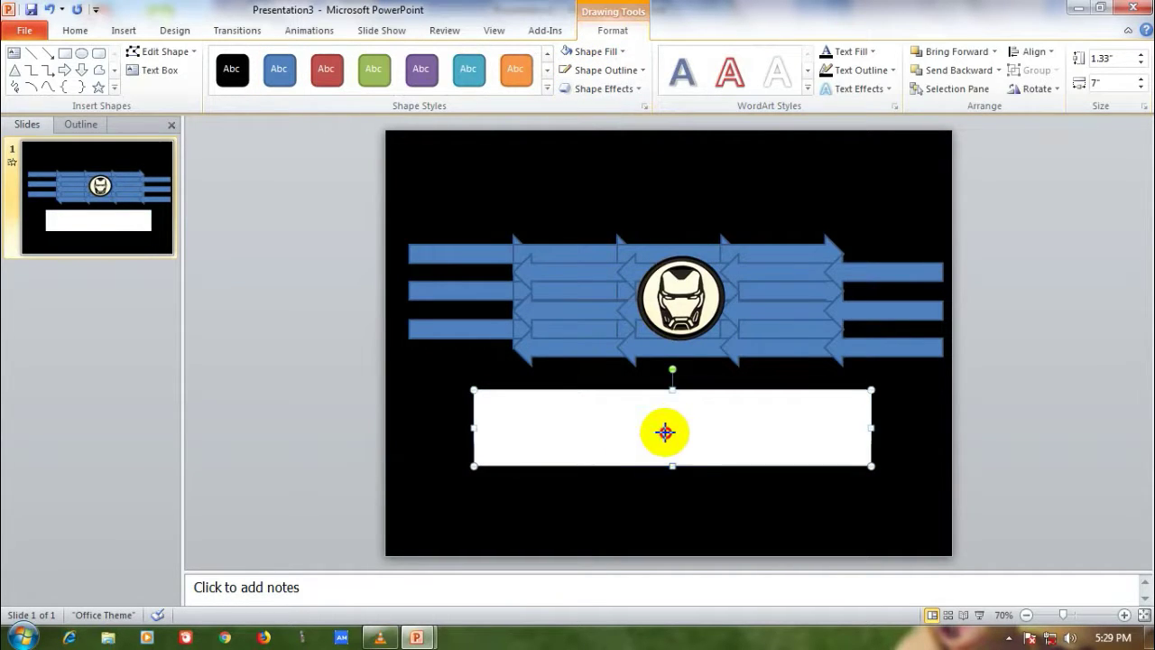
mouse_move(672, 465)
mouse_down()
mouse_move(661, 411)
mouse_move(673, 422)
mouse_up()
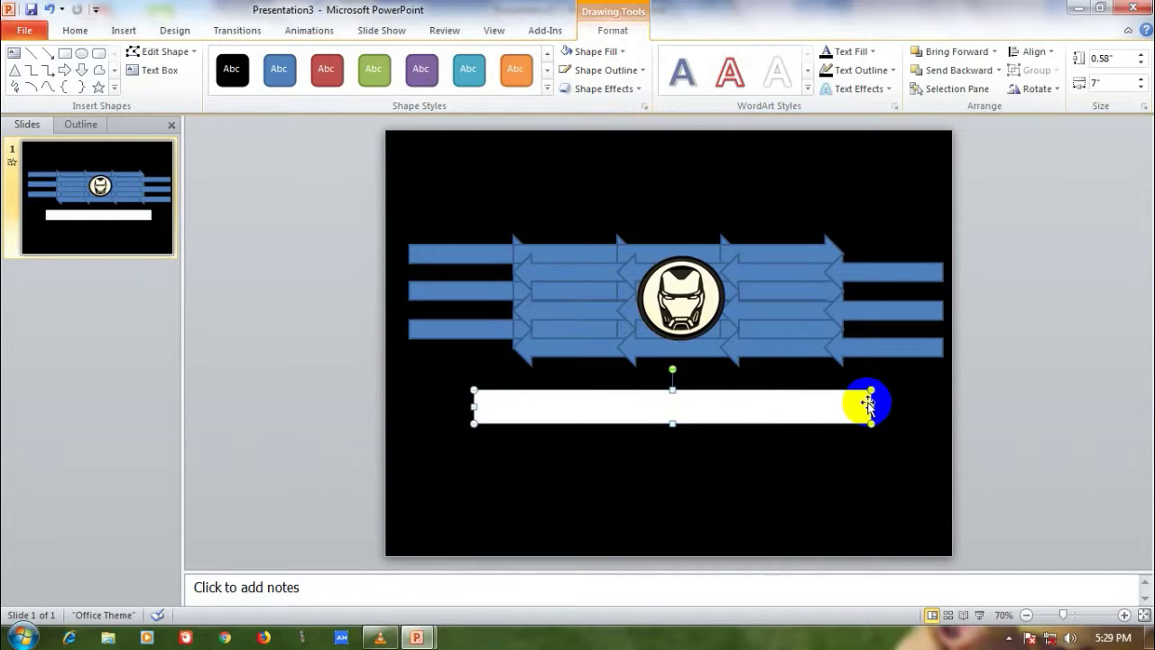
drag(869, 405, 910, 405)
drag(474, 405, 446, 405)
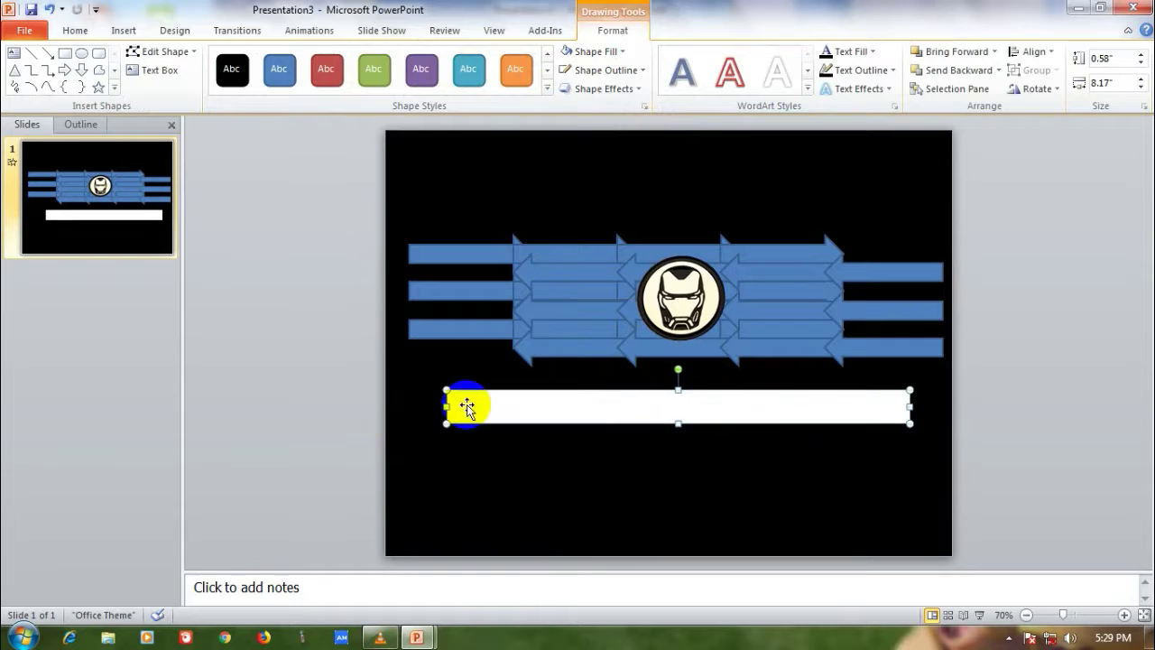
Step: Give the white bar a Fly In animation, numbered 26
click(729, 472)
click(665, 420)
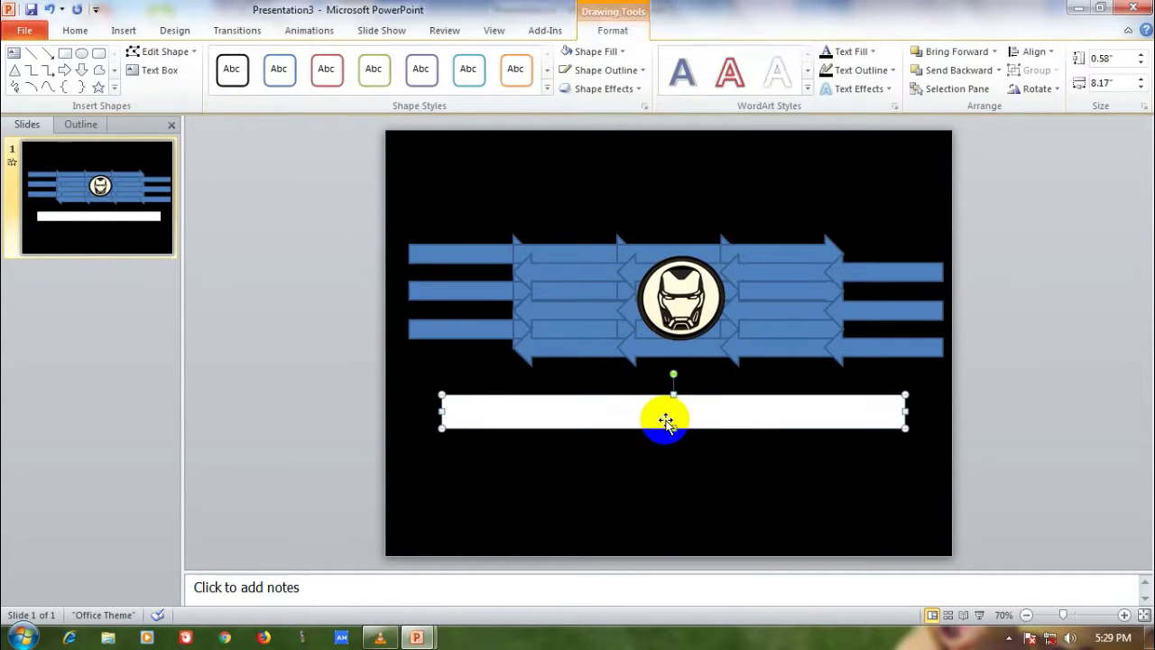
click(305, 31)
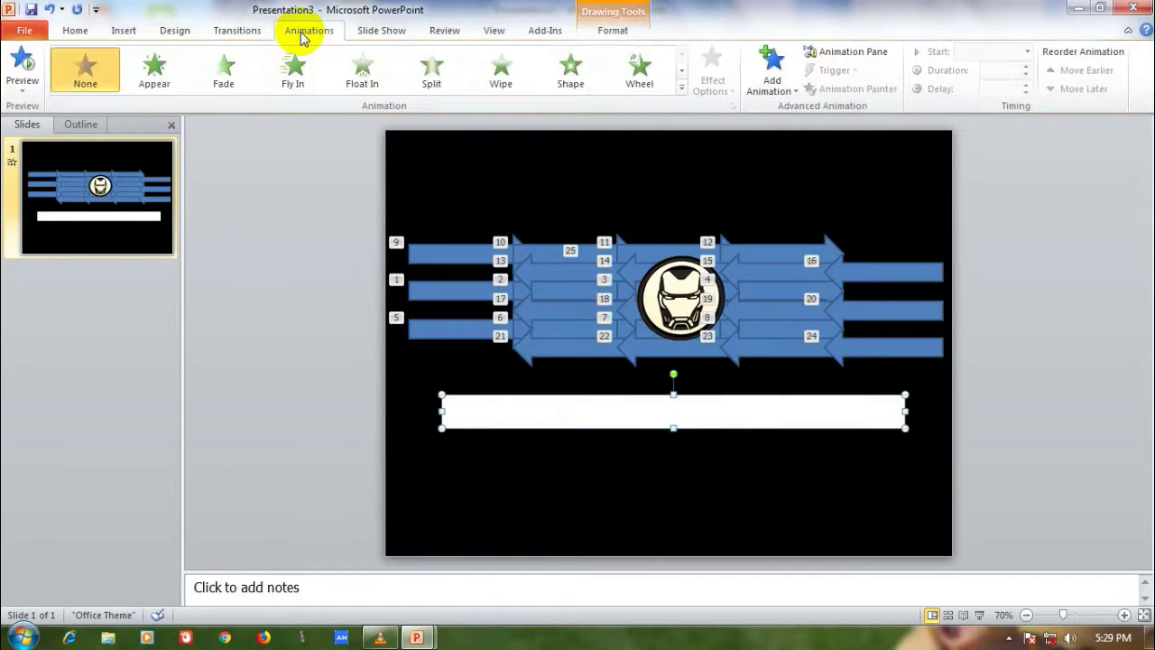
click(305, 80)
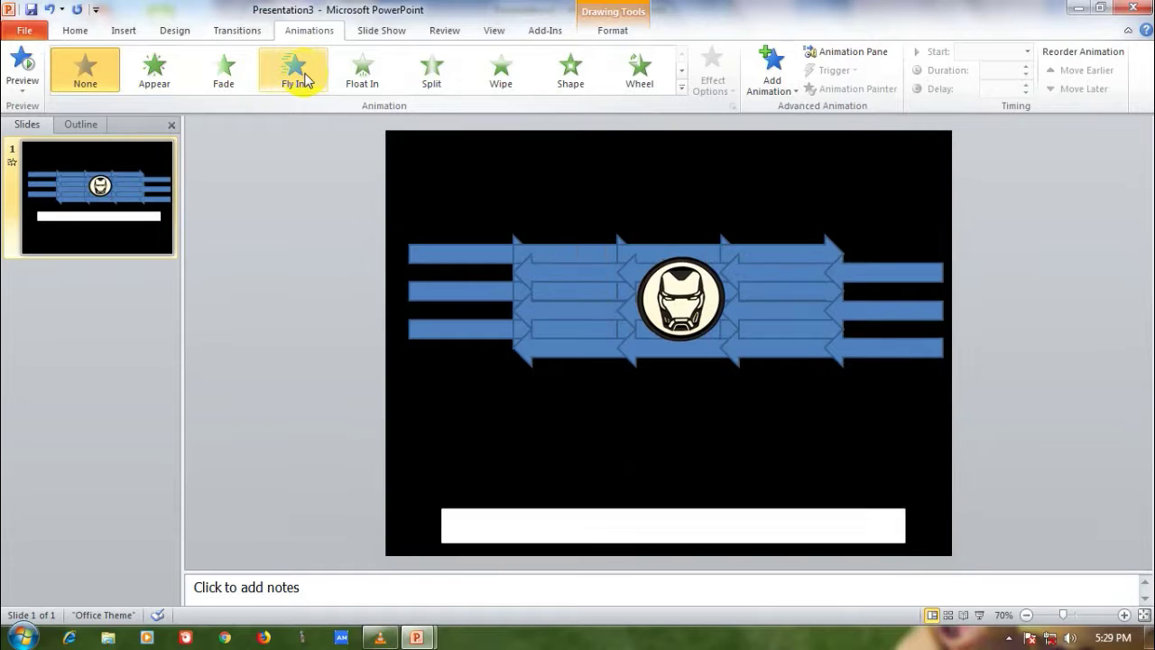
click(325, 345)
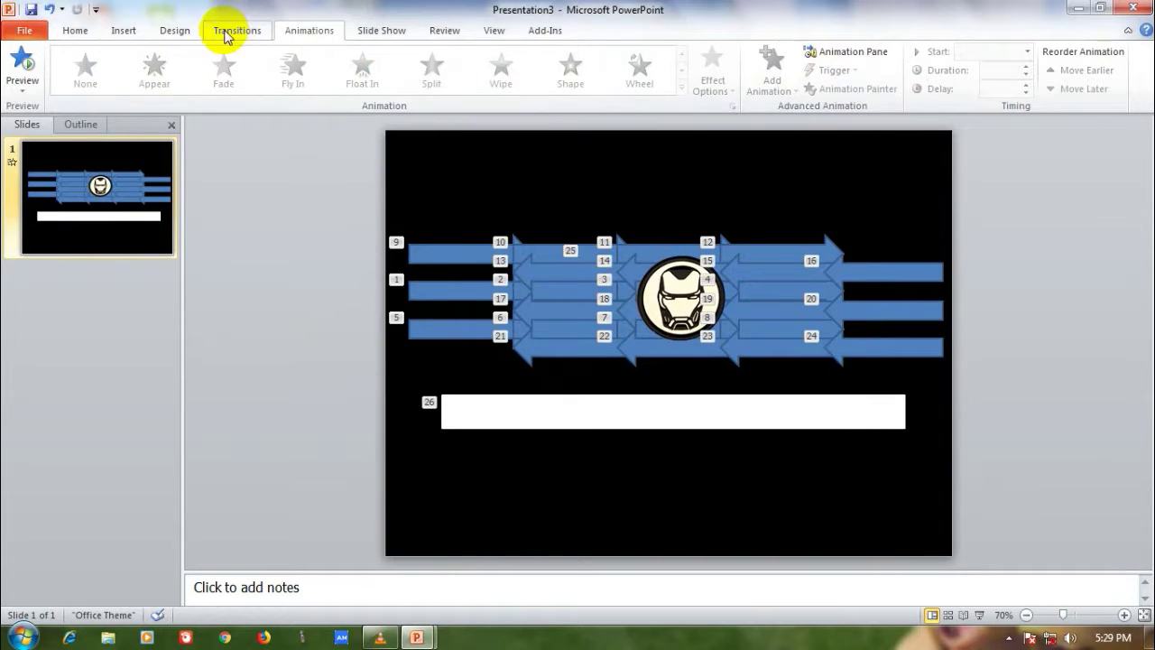
click(175, 31)
click(124, 31)
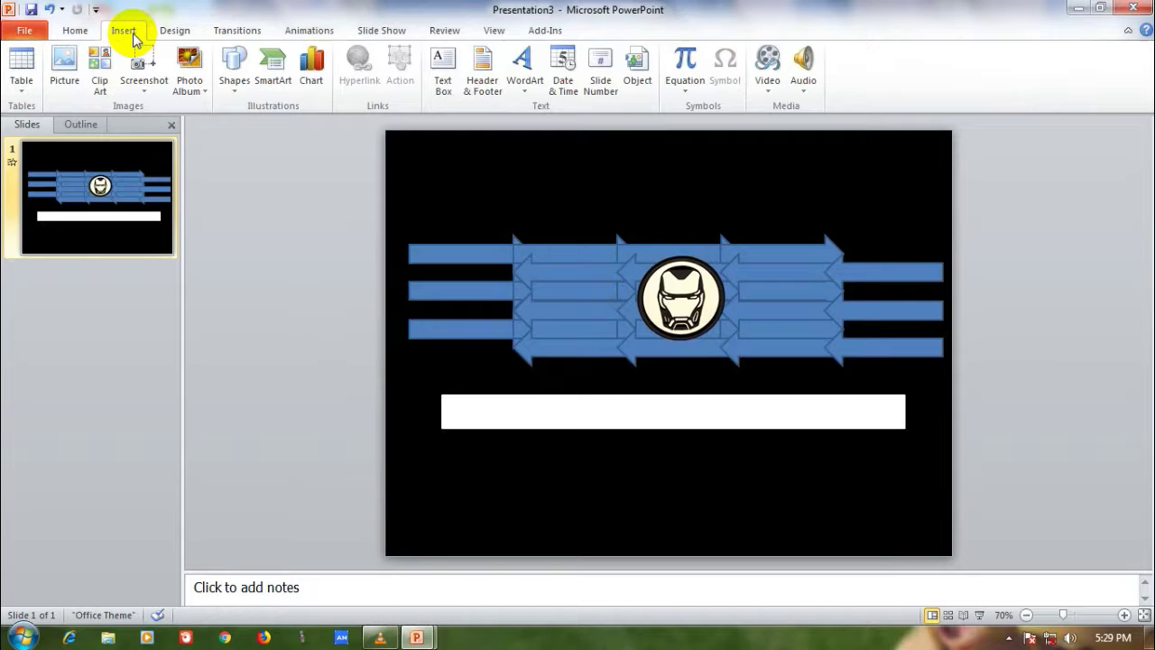
Step: Add a text box on the white bar reading 'Fate Technical Learn' at 32 pt
click(442, 72)
drag(451, 397, 880, 430)
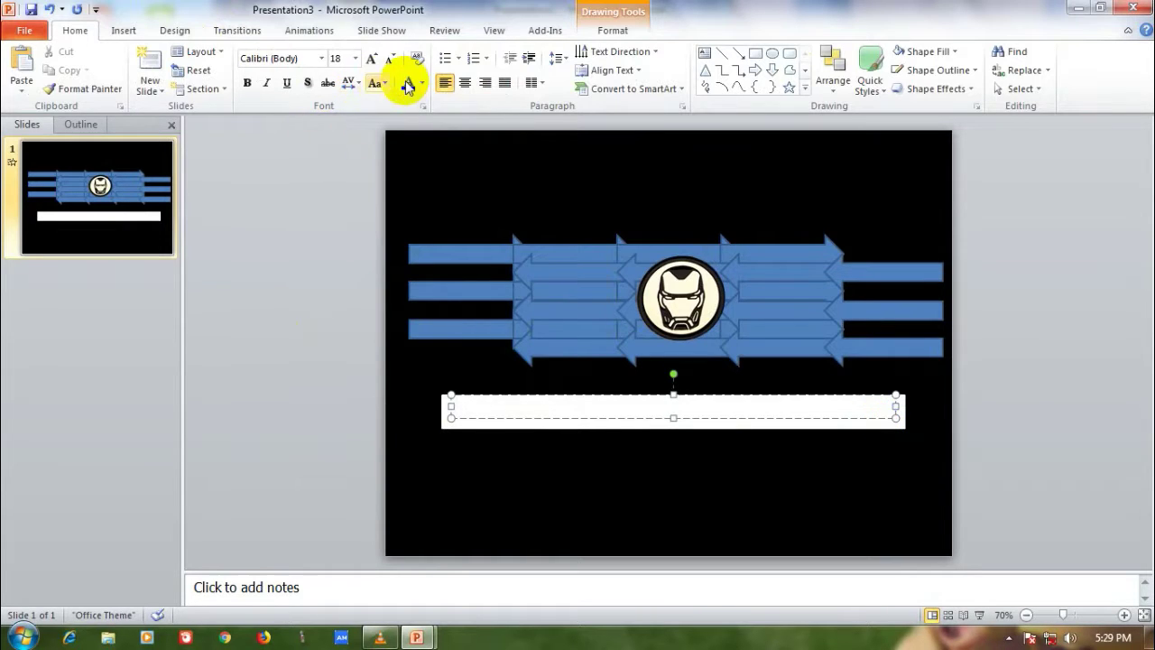
click(422, 249)
text(Fate Technical Learn)
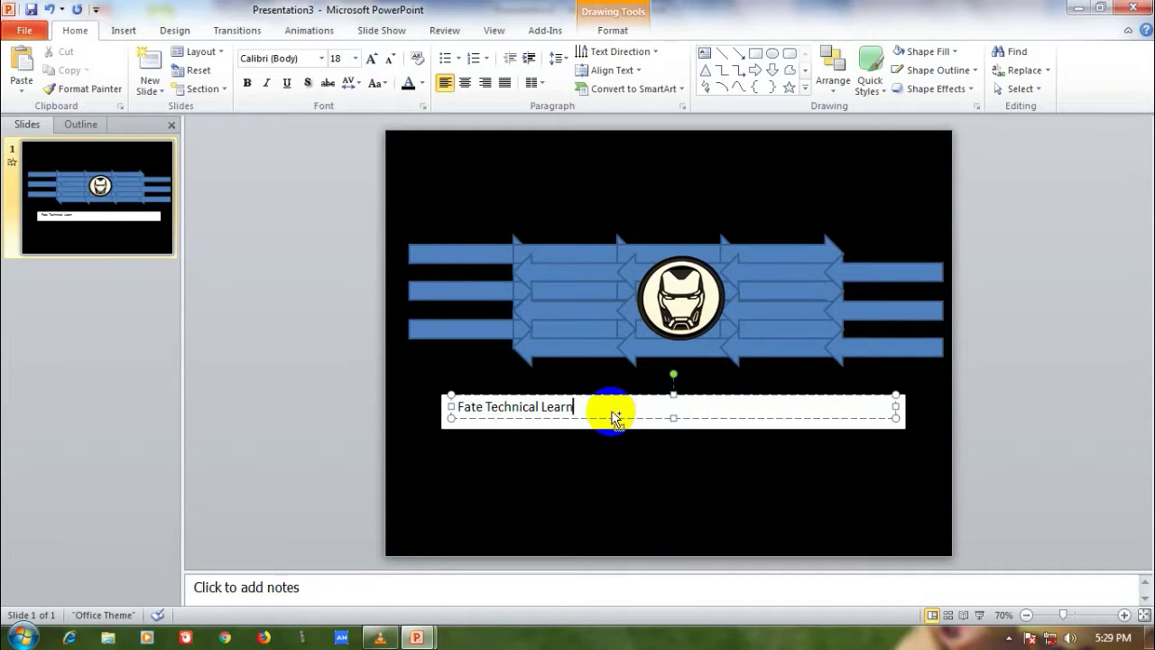
key(ctrl+a)
key(ctrl+shift+period)
key(ctrl+shift+period)
key(ctrl+shift+period)
key(ctrl+shift+period)
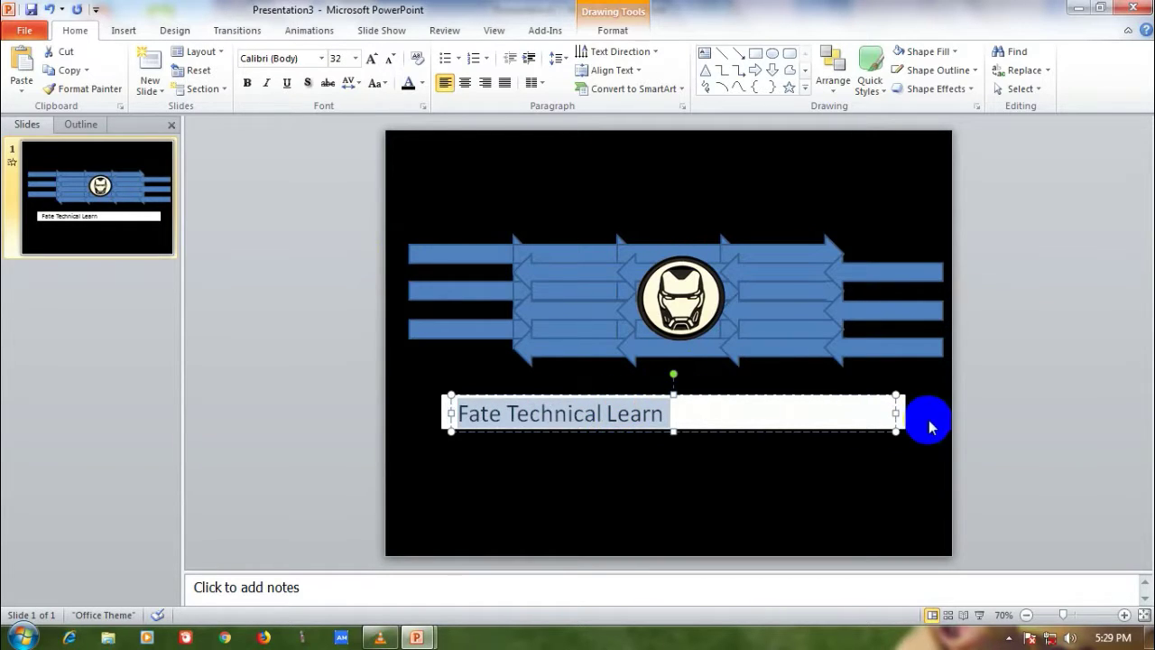
click(898, 418)
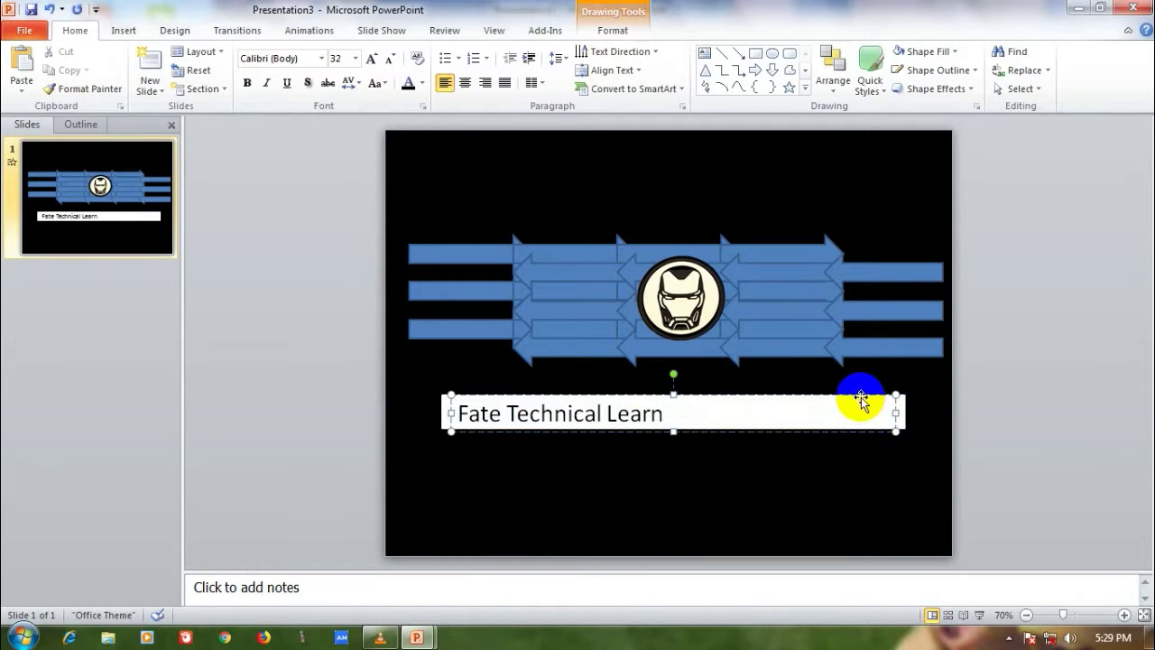
Step: Shift the title text box toward the centre of the bar
drag(858, 397, 874, 432)
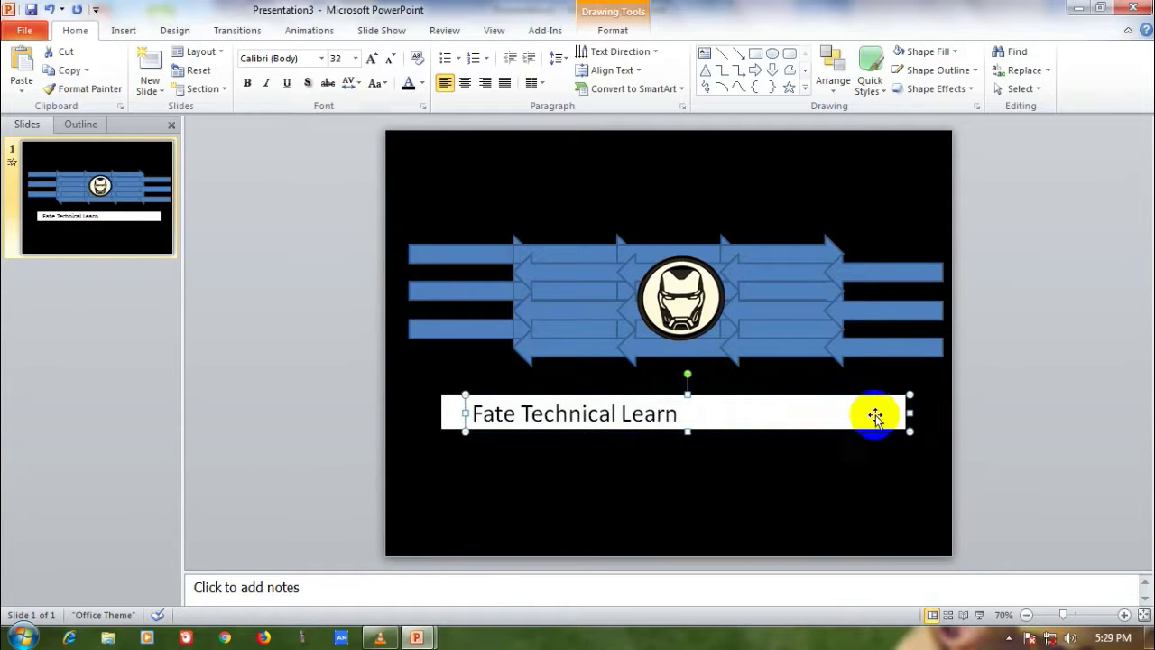
key(Right)
key(Right)
key(Right)
key(Right)
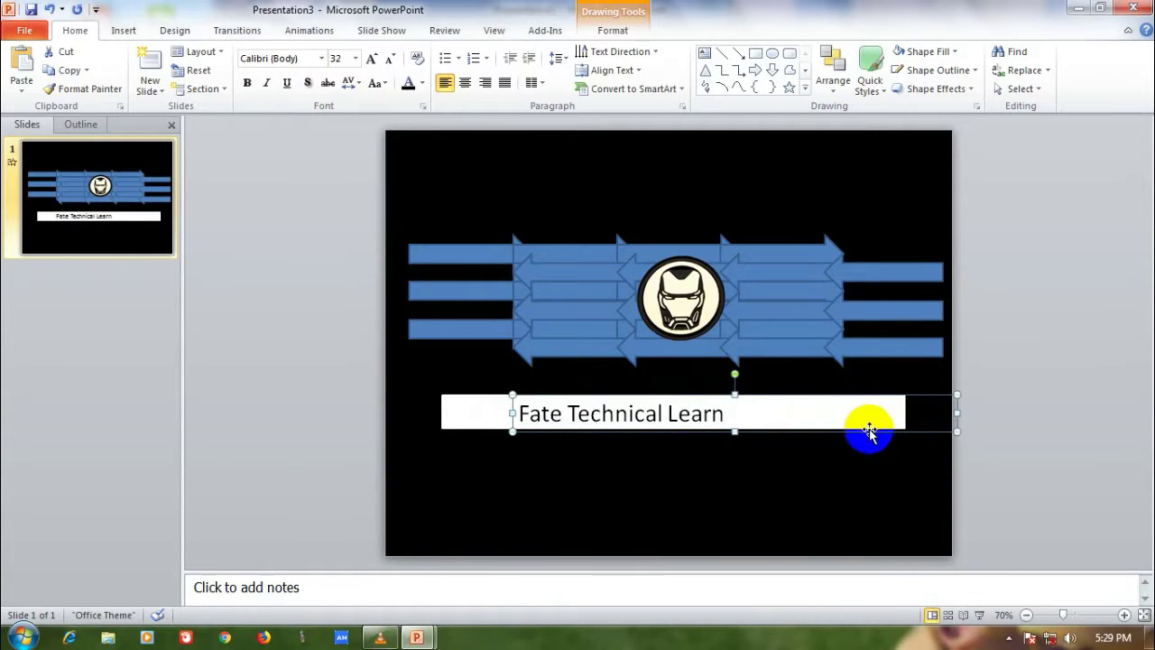
key(Right)
key(Right)
key(Right)
key(Right)
key(Right)
key(Right)
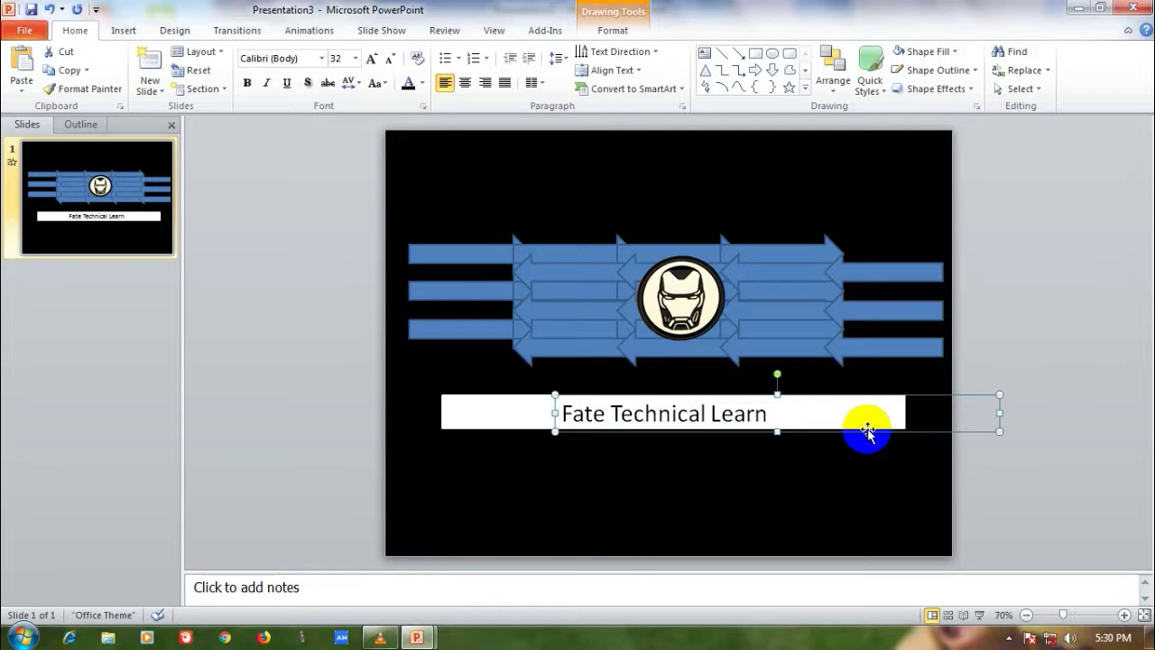
key(Right)
key(Right)
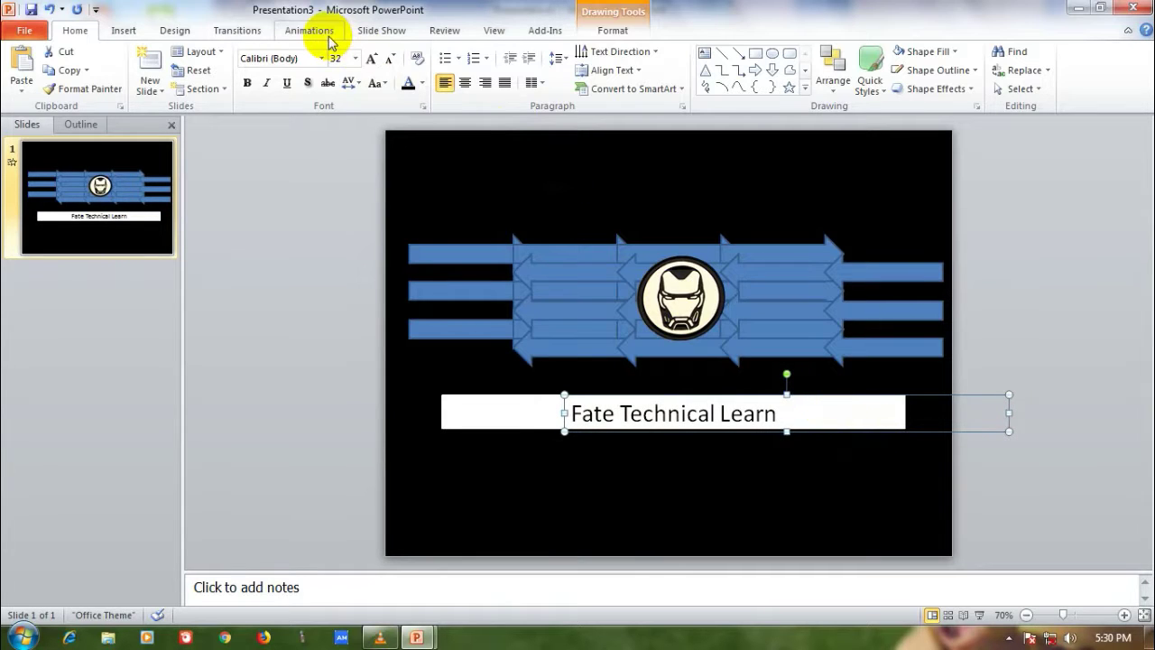
click(316, 30)
Step: Apply Fade to the 'Fate Technical Learn' text as animation 27 and preview all animations
click(223, 81)
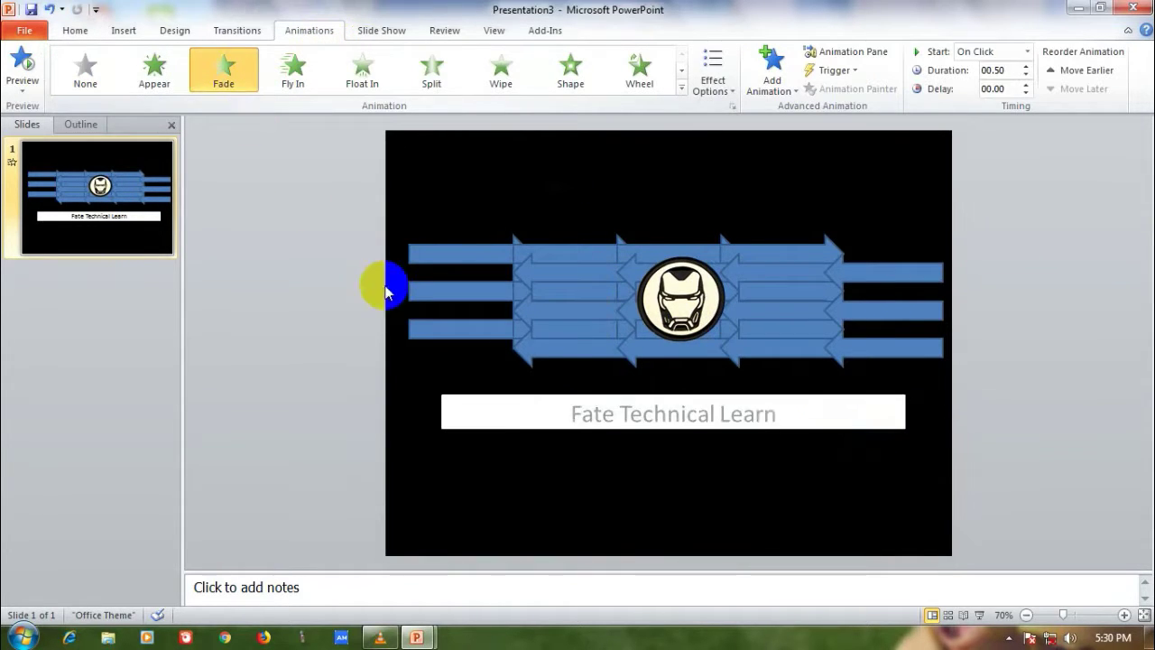
click(727, 408)
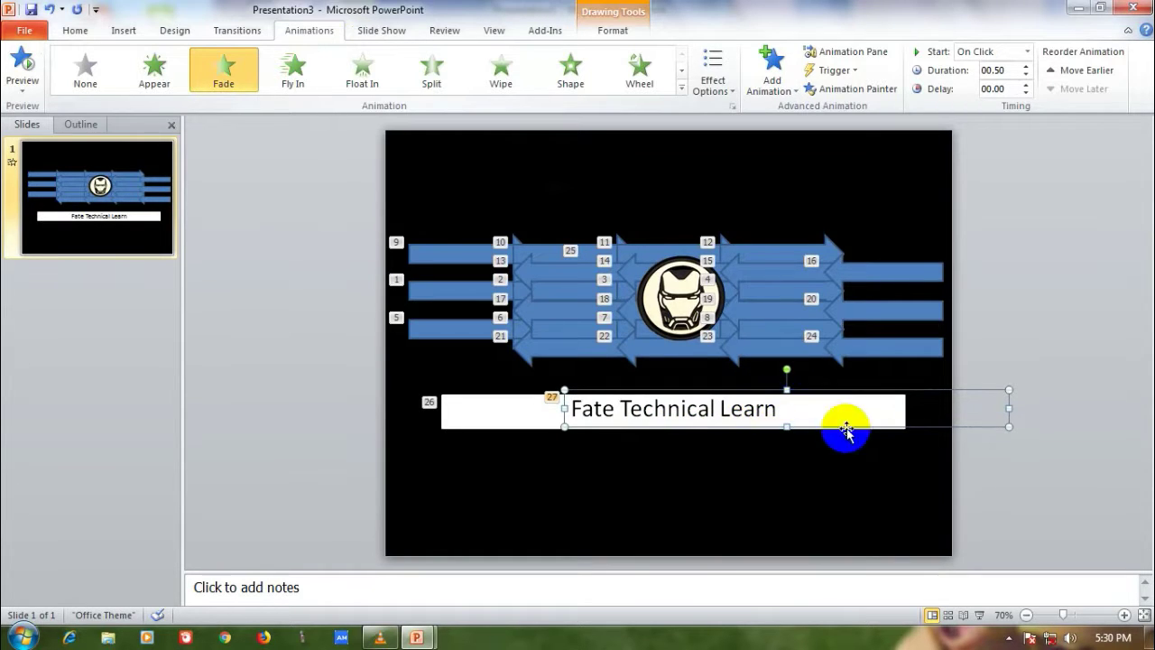
click(1034, 480)
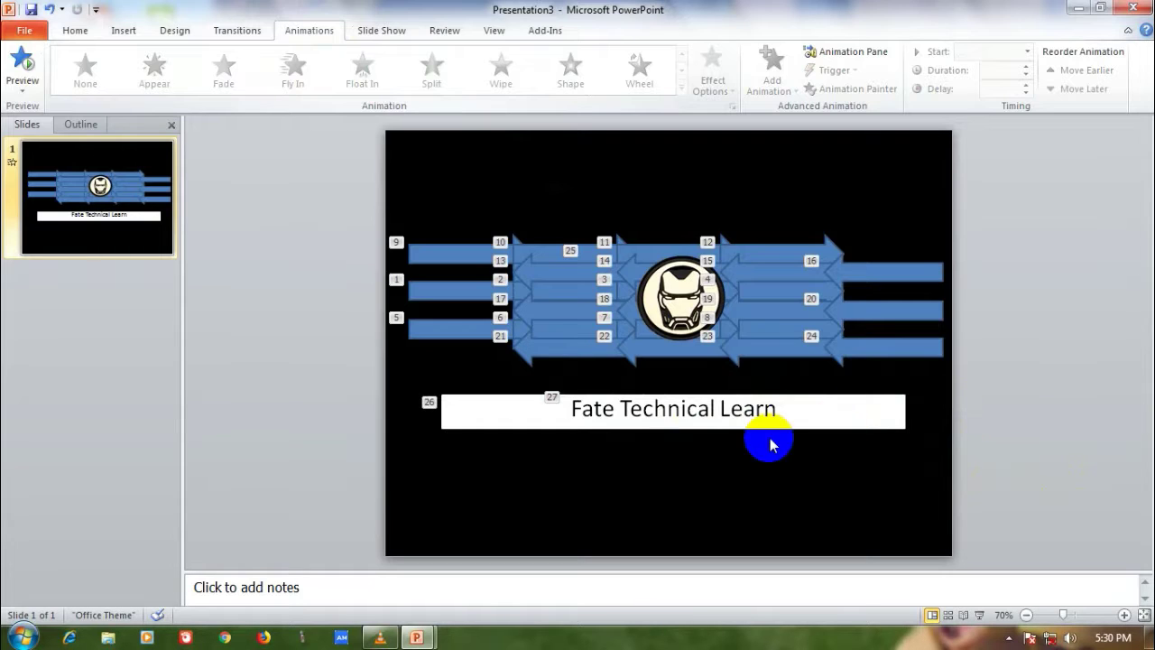
click(27, 68)
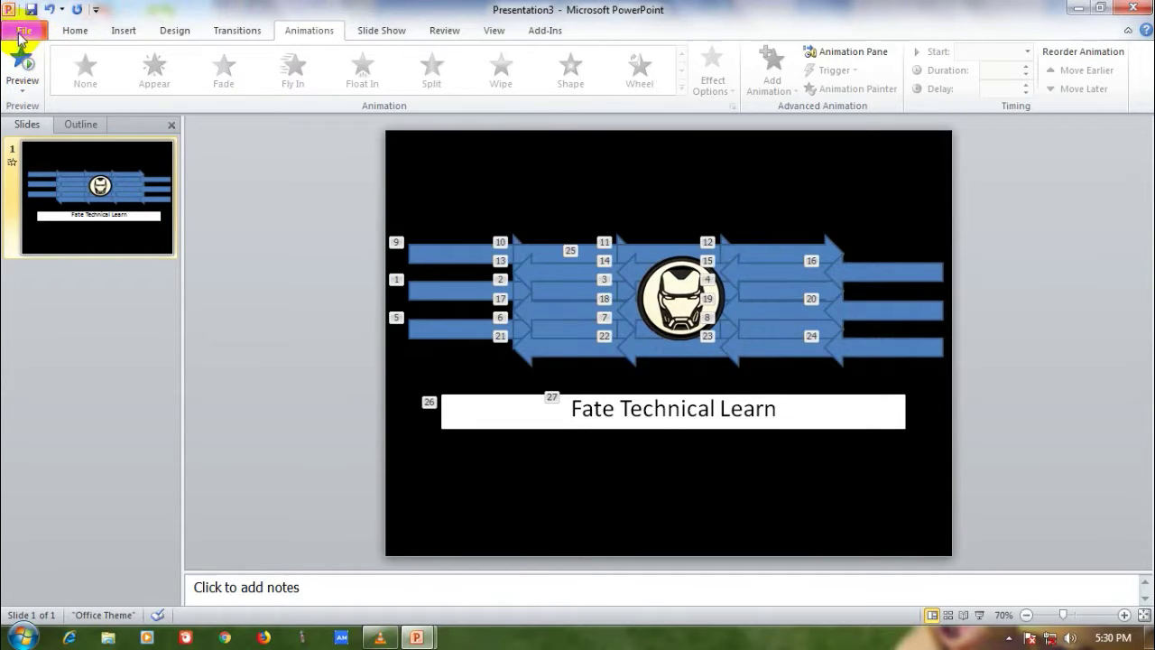
Step: Save the presentation to the Desktop as Windows Media Video Presentation3.wmv
click(20, 34)
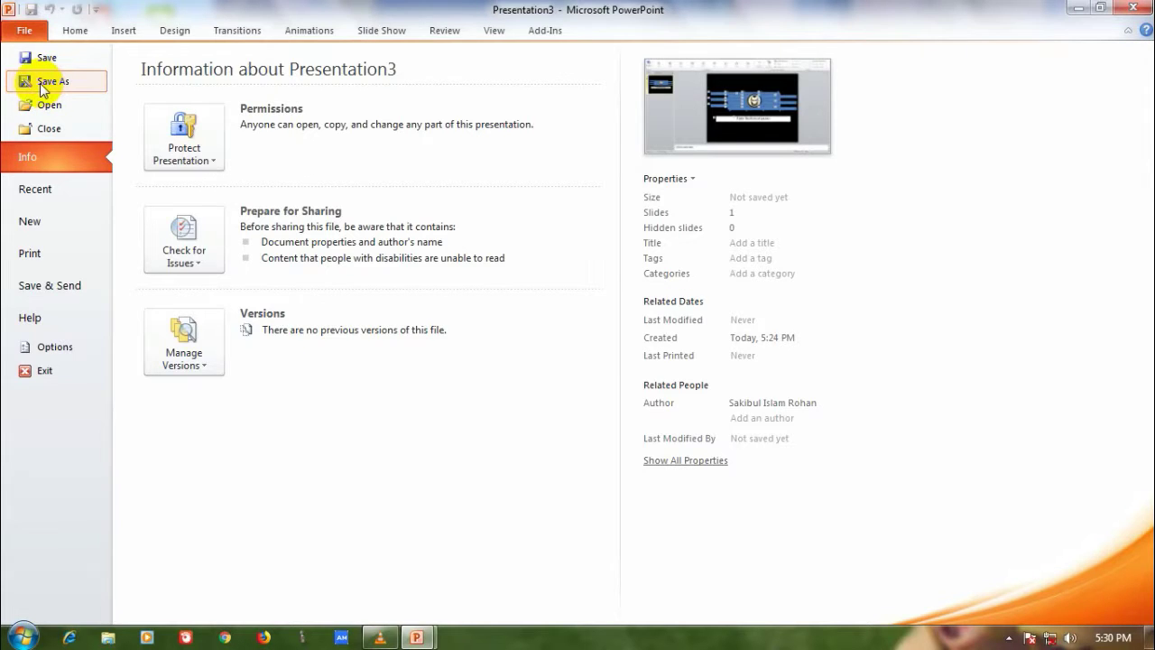
click(42, 82)
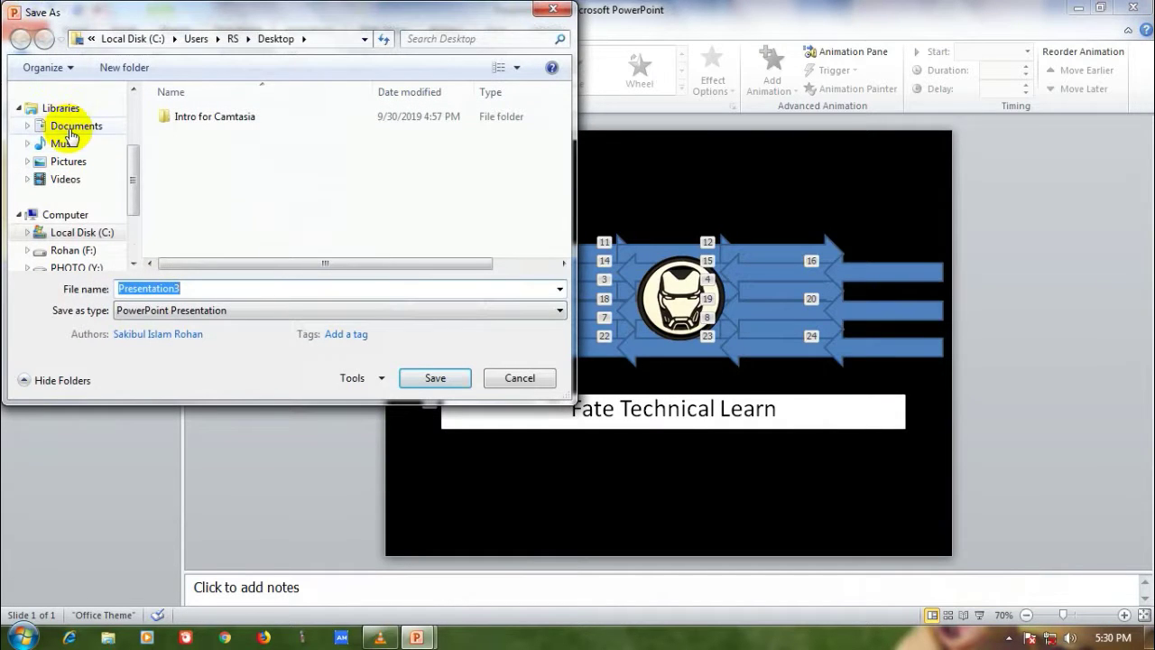
drag(133, 183, 72, 108)
click(79, 151)
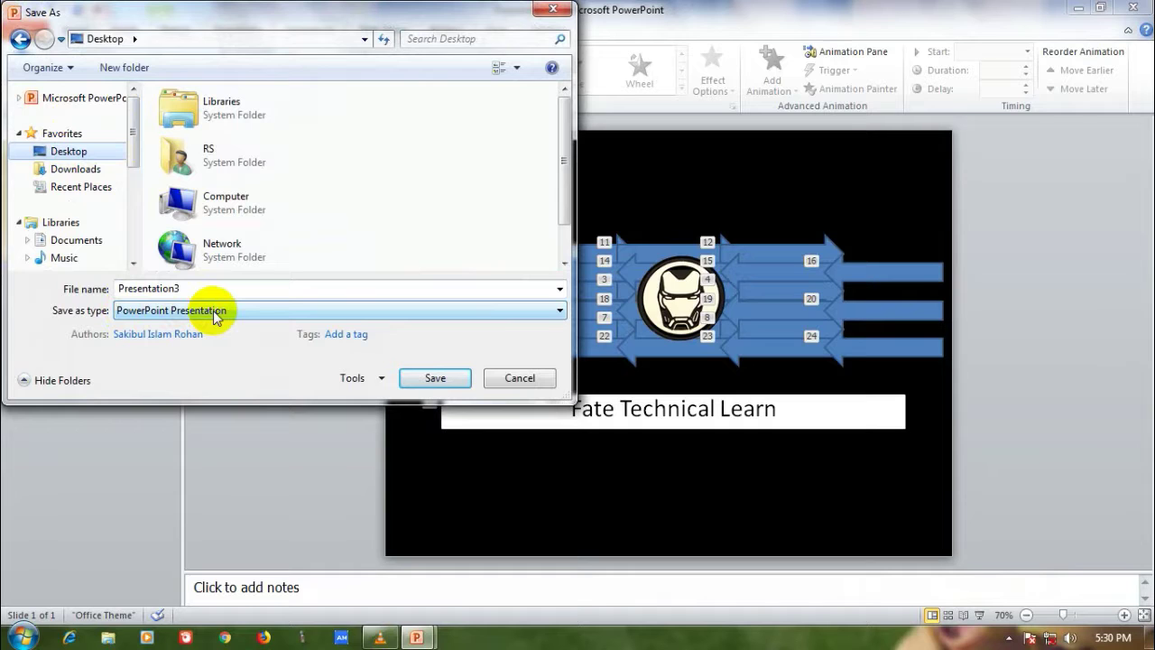
click(213, 310)
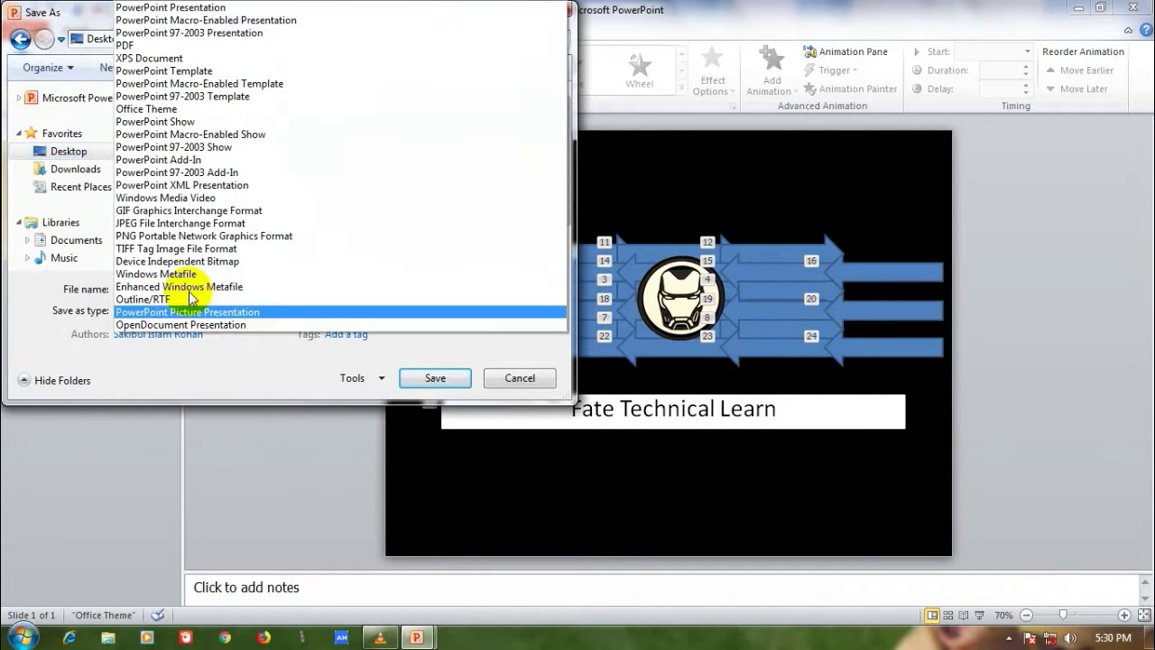
click(155, 201)
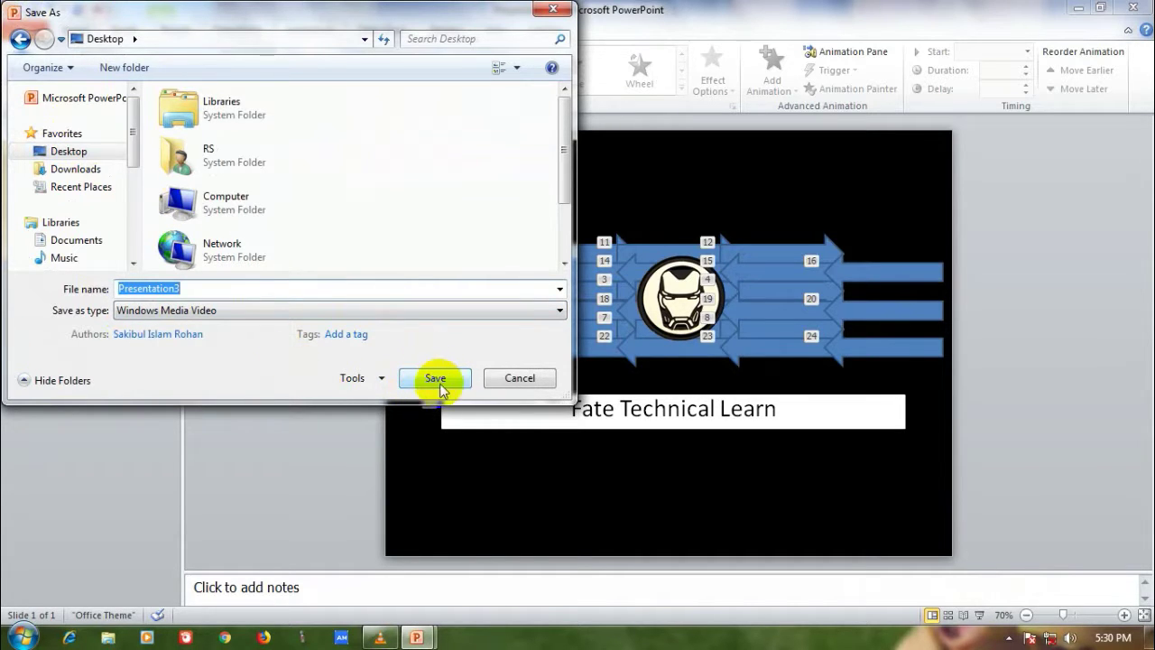
click(431, 383)
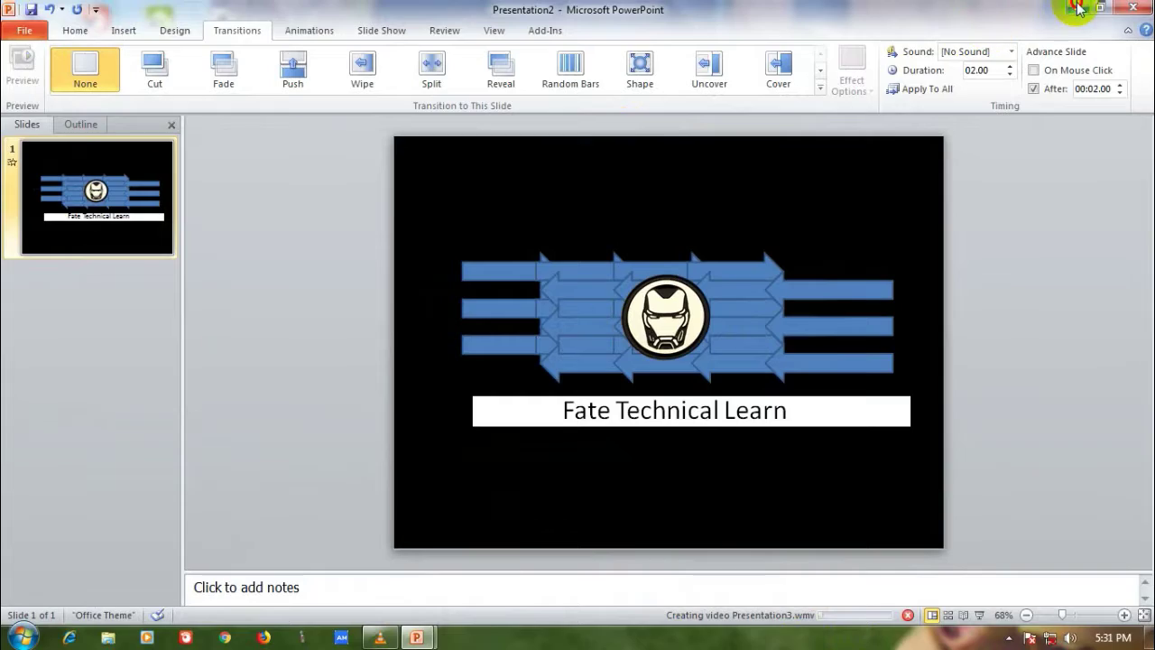
Step: Minimize PowerPoint and refresh the desktop several times to look for the video
click(1076, 8)
right_click(610, 147)
click(649, 195)
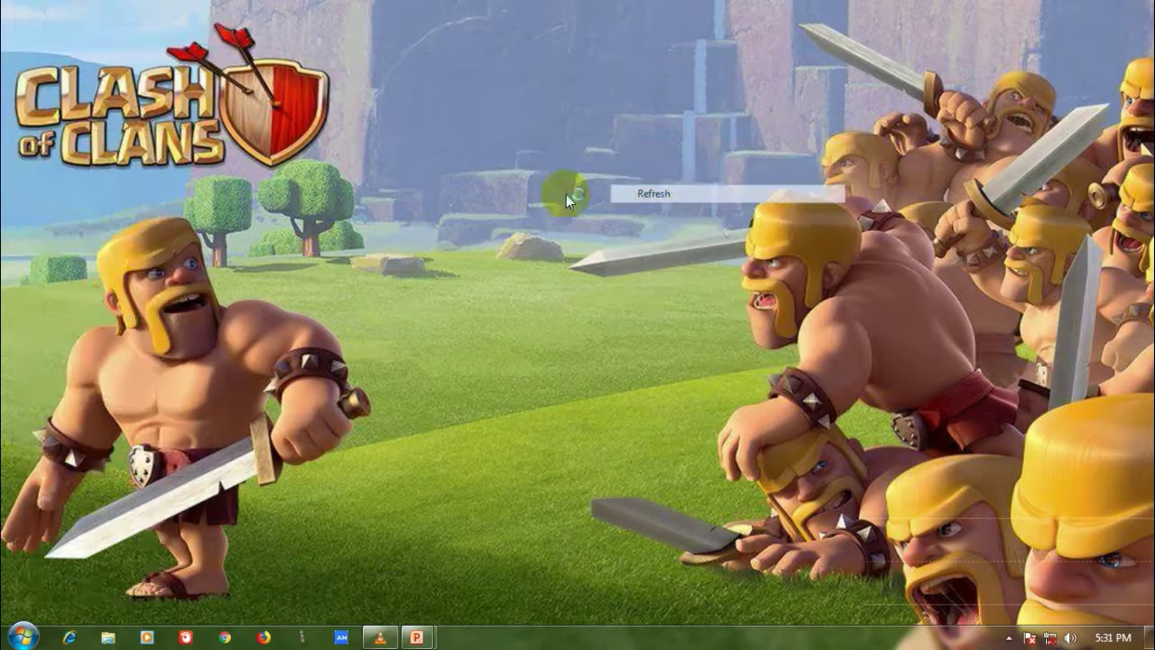
right_click(401, 127)
click(442, 178)
right_click(301, 97)
click(361, 149)
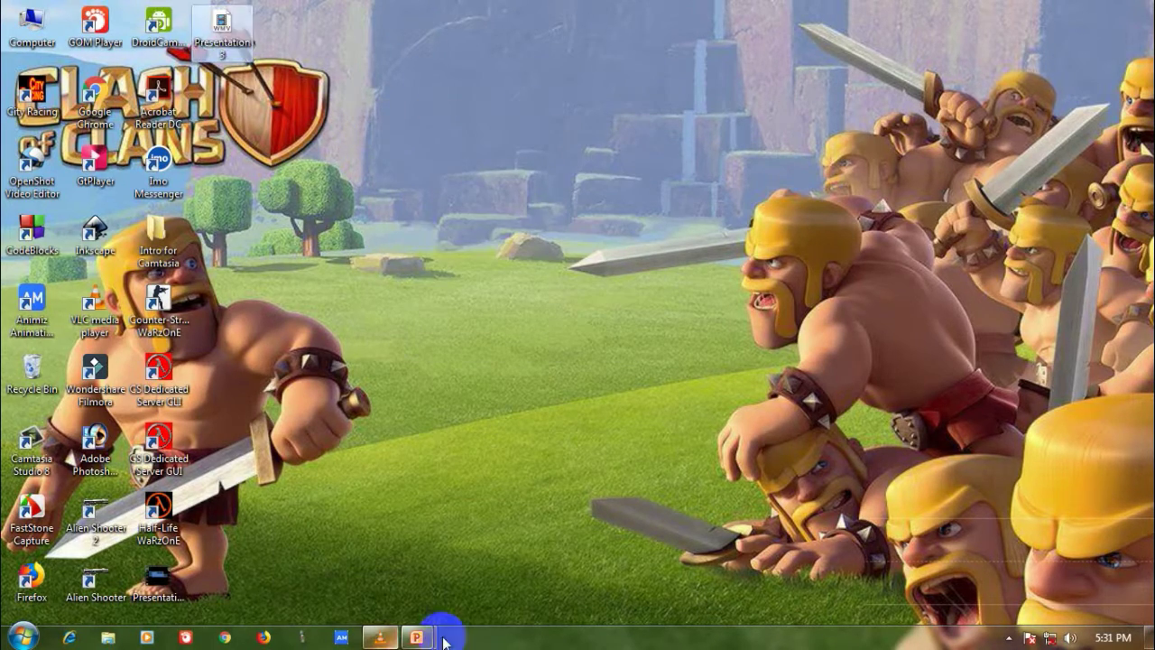
Step: Check Presentation3's export progress and refresh the desktop until the video file appears
click(463, 580)
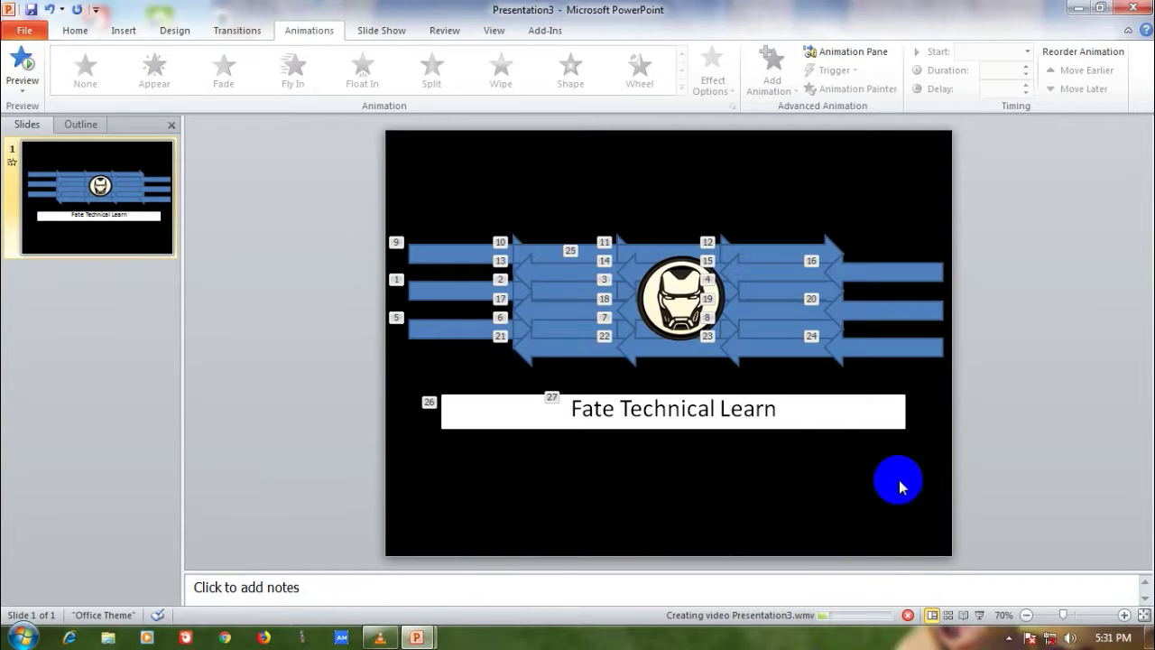
click(1077, 8)
right_click(839, 46)
click(871, 94)
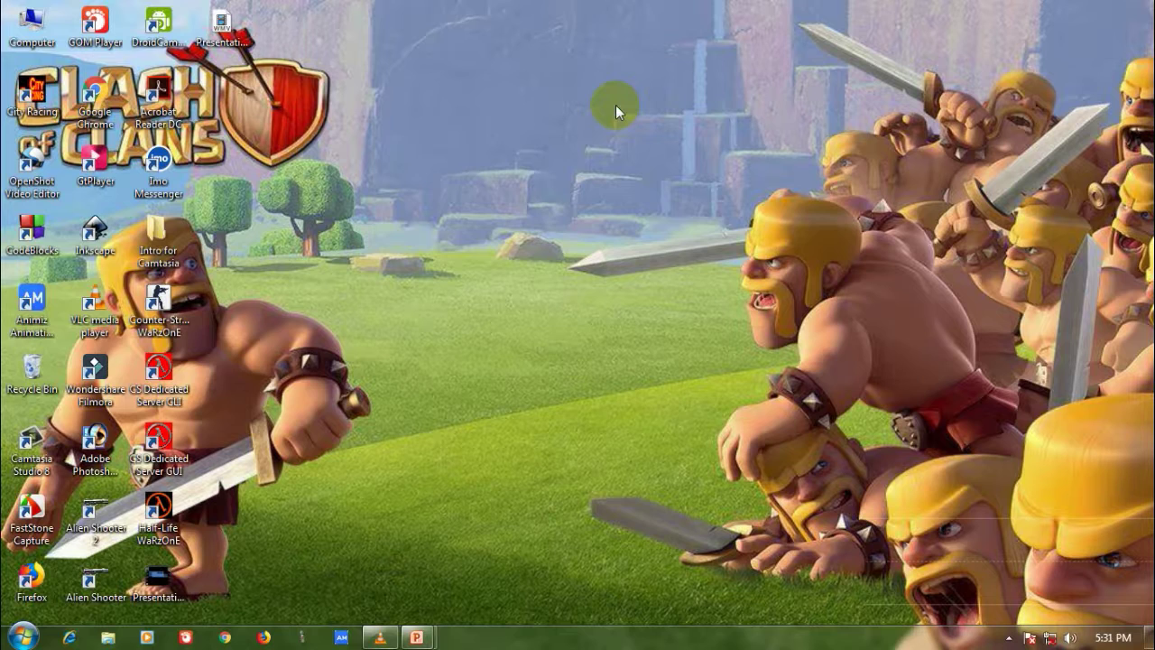
right_click(616, 104)
click(662, 151)
click(424, 639)
click(493, 578)
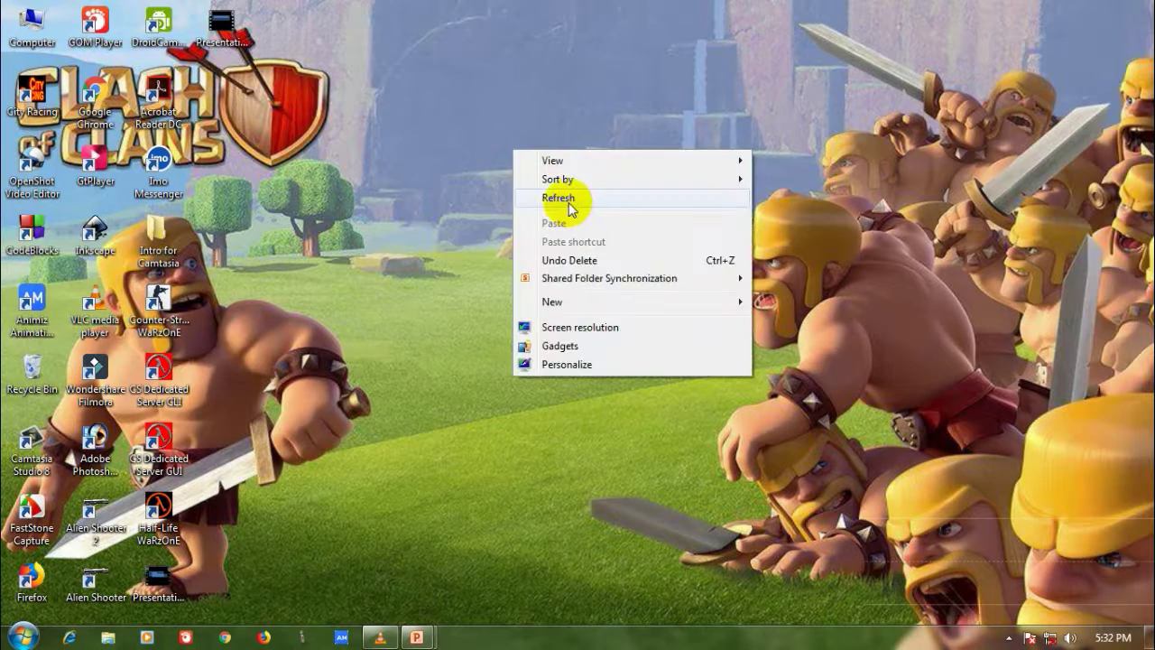
Step: Play Presentation3 in Media Player, close it, then open Presentation 2 with GOM Player
click(570, 205)
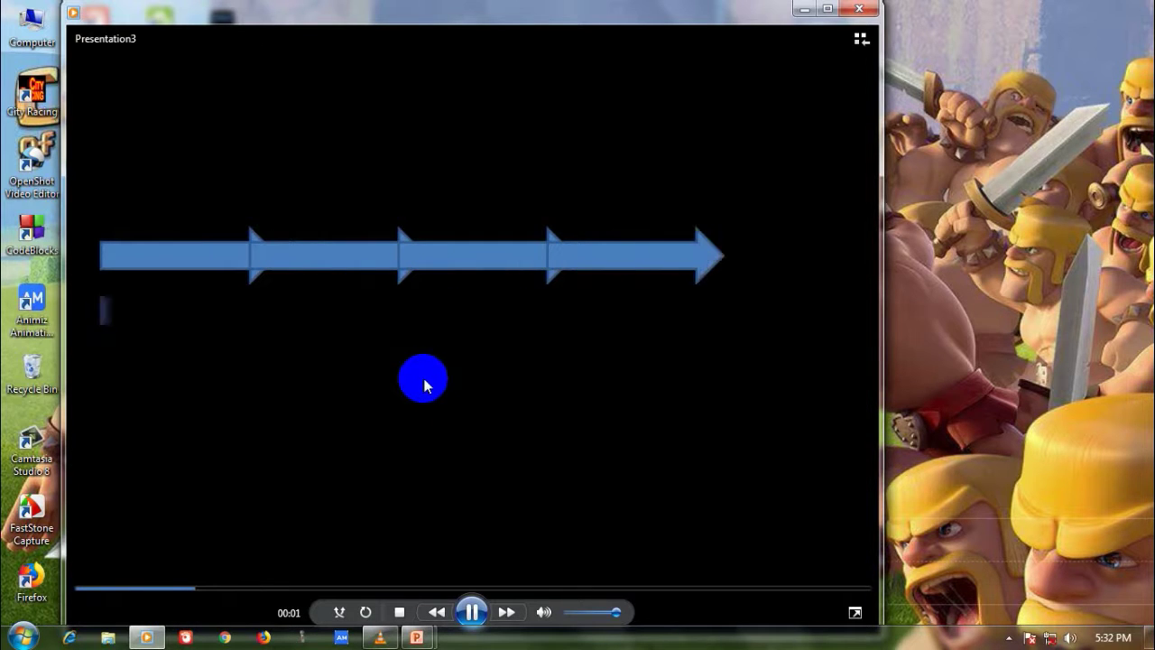
drag(536, 12, 1141, 12)
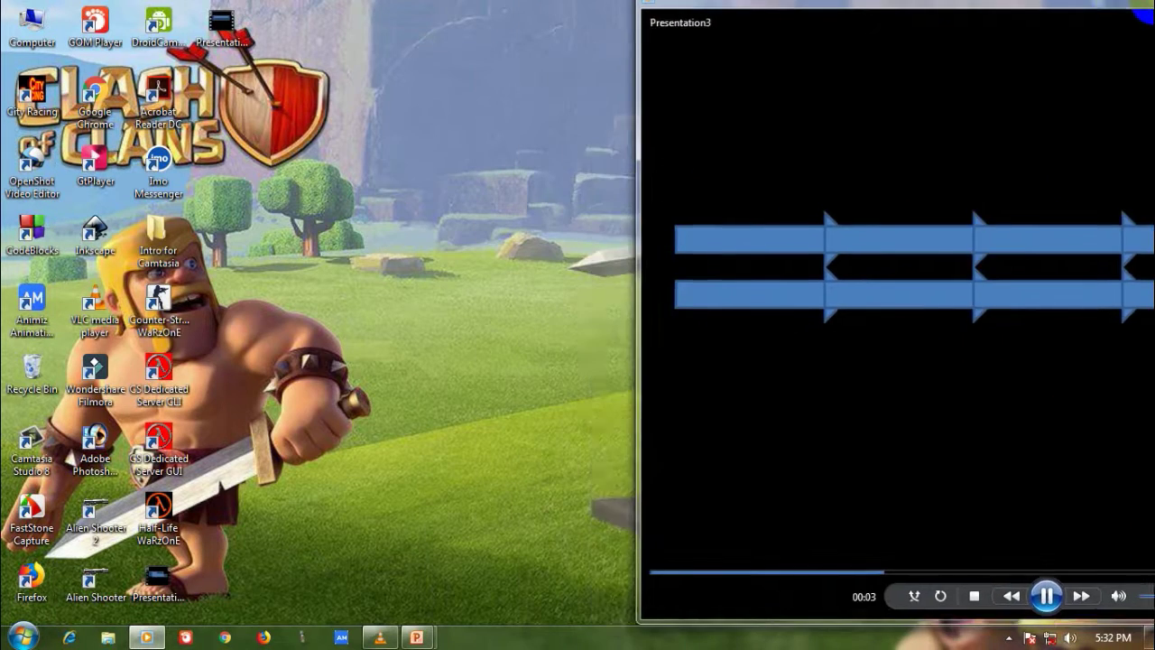
right_click(155, 576)
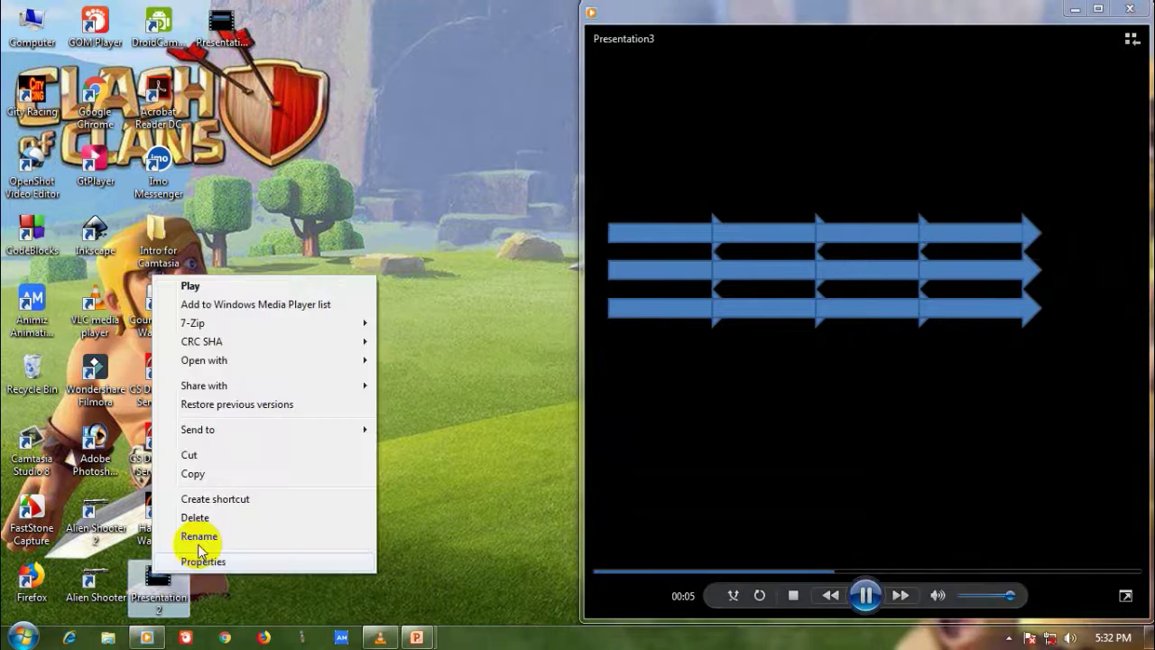
click(234, 307)
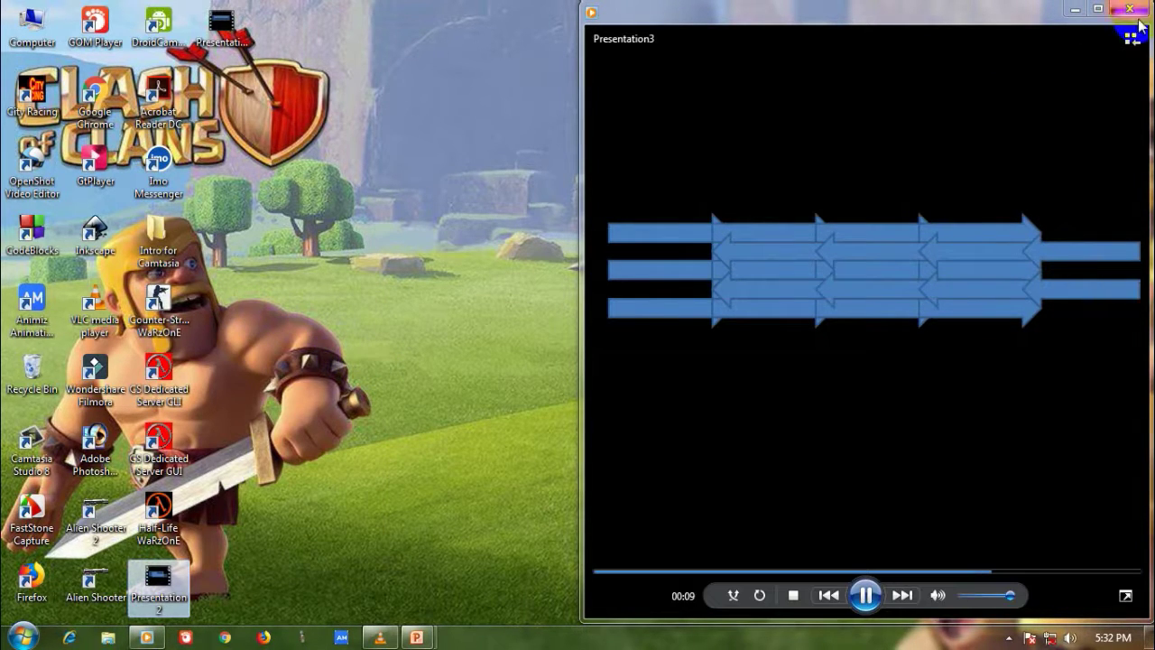
double_click(806, 214)
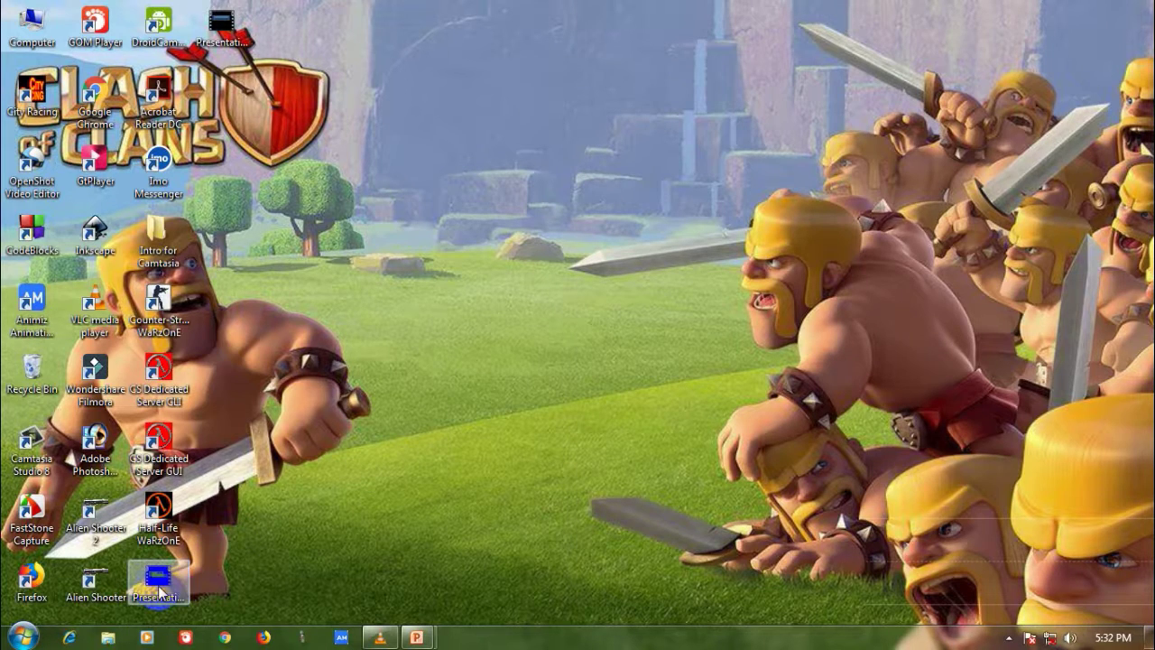
right_click(159, 583)
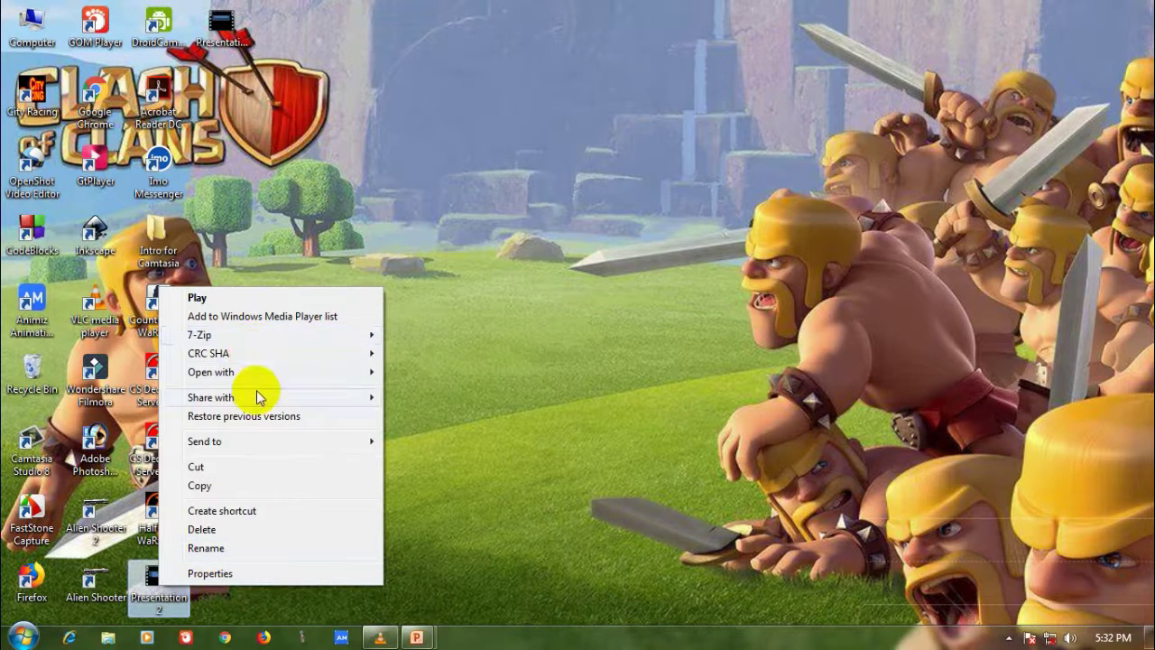
mouse_move(212, 372)
click(425, 374)
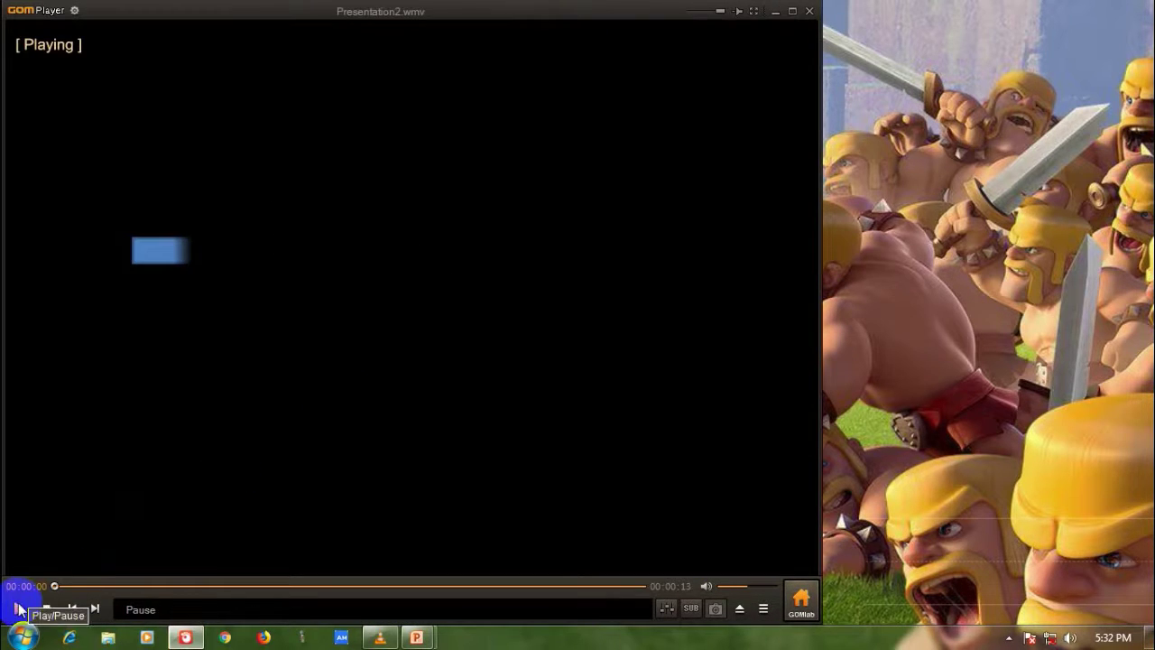
Step: Restart Presentation2.wmv in GOM Player and move its window to the right side
click(18, 609)
click(51, 586)
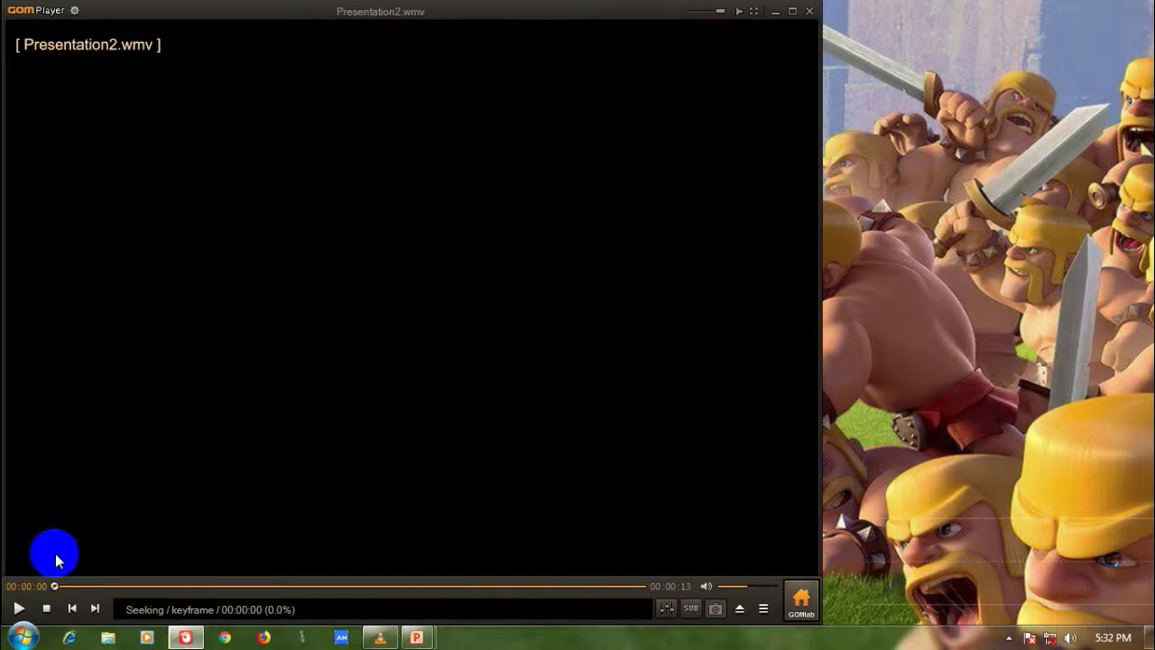
mouse_move(367, 26)
mouse_down()
mouse_move(791, 24)
mouse_move(1147, 45)
mouse_up()
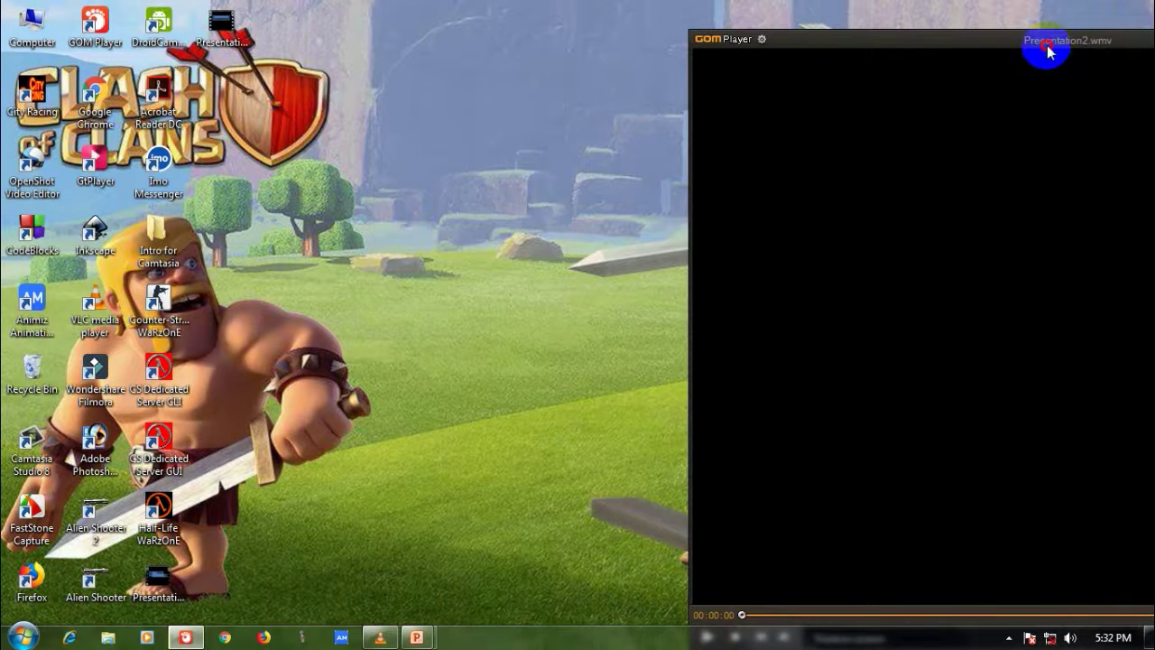
mouse_move(1047, 52)
mouse_down()
mouse_move(809, 33)
mouse_move(552, 33)
mouse_up()
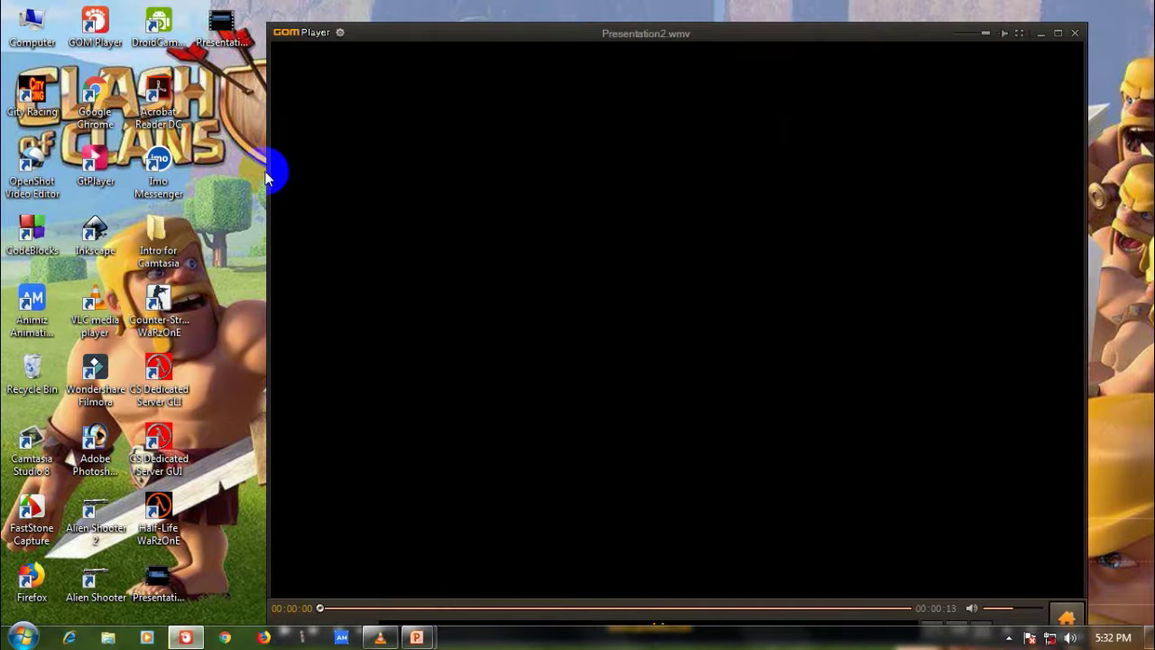
drag(274, 181, 785, 175)
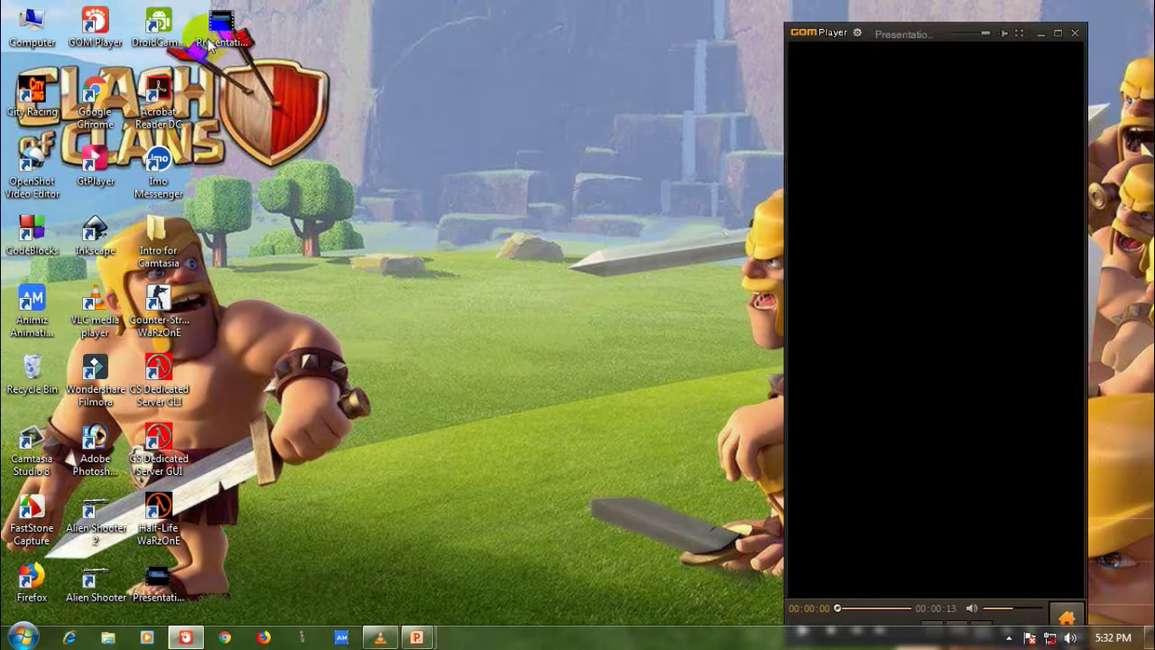
Step: Play Presentation3 in Media Player on the left half alongside Presentation2.wmv
right_click(233, 25)
click(271, 38)
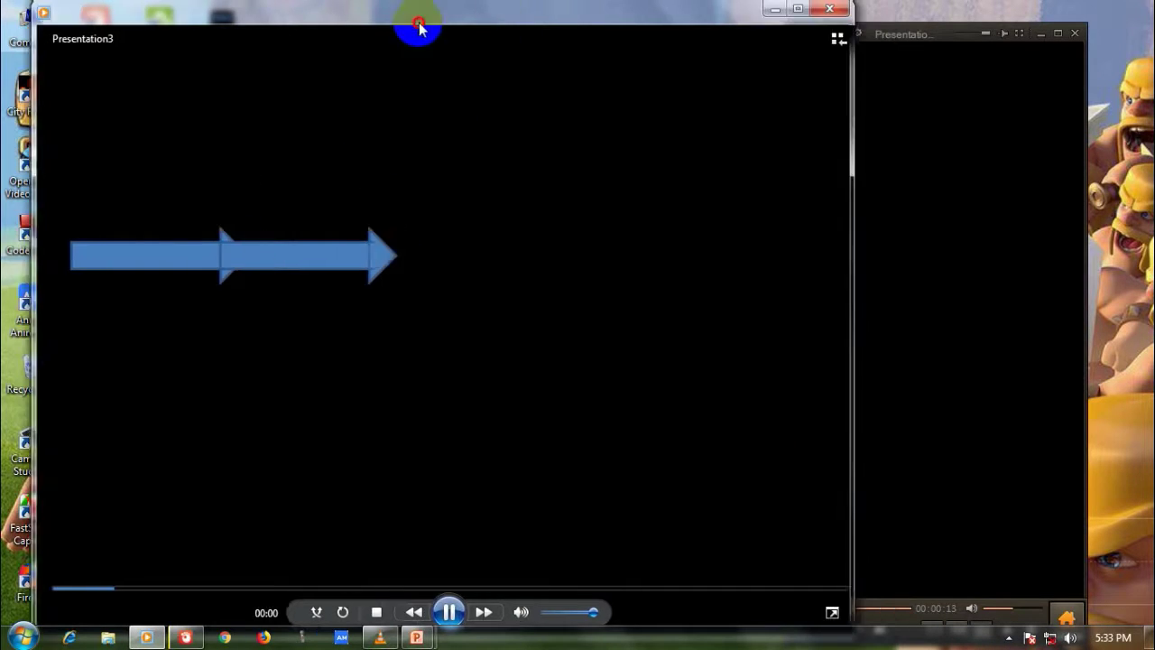
drag(417, 18, 0, 18)
click(288, 595)
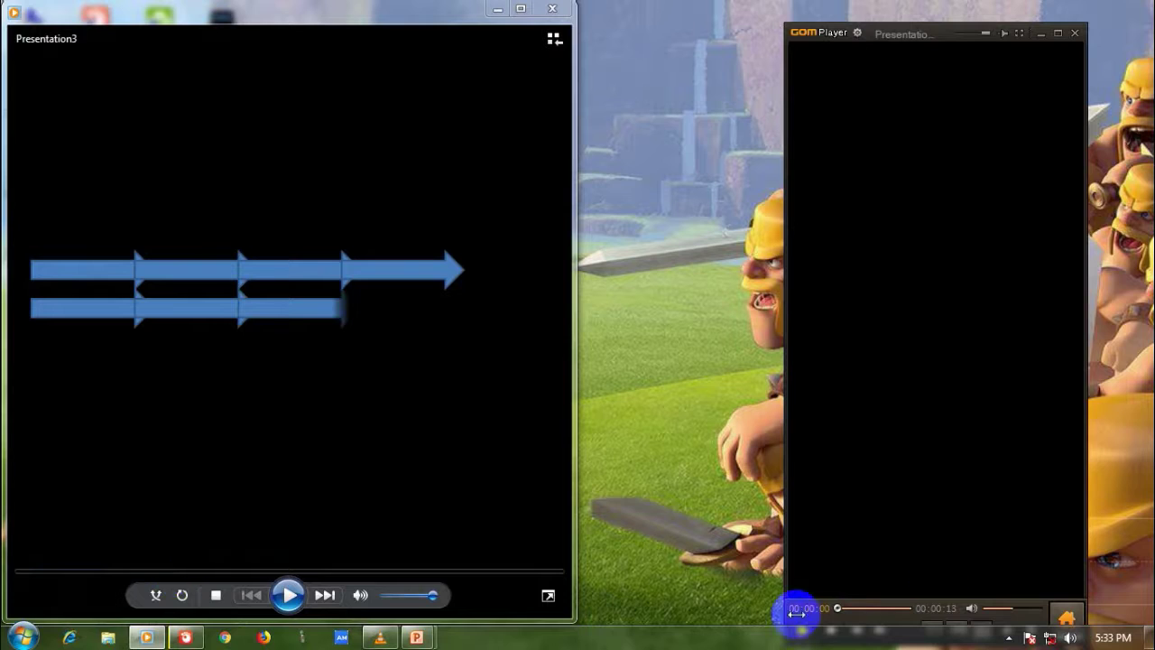
drag(922, 36, 927, 26)
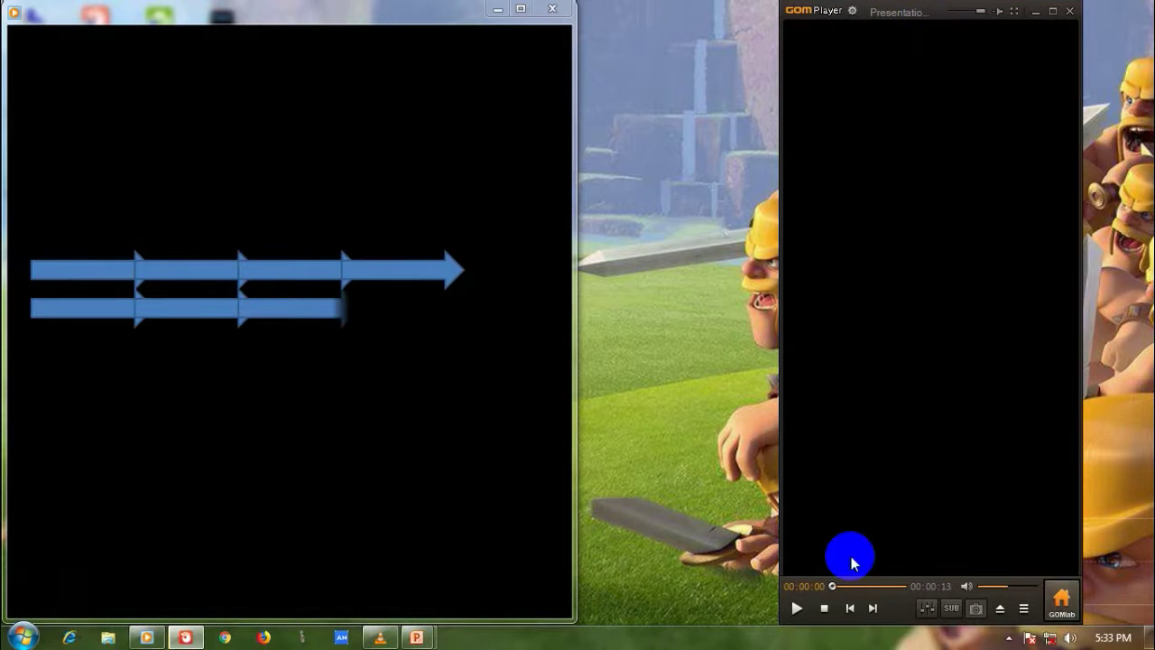
click(795, 608)
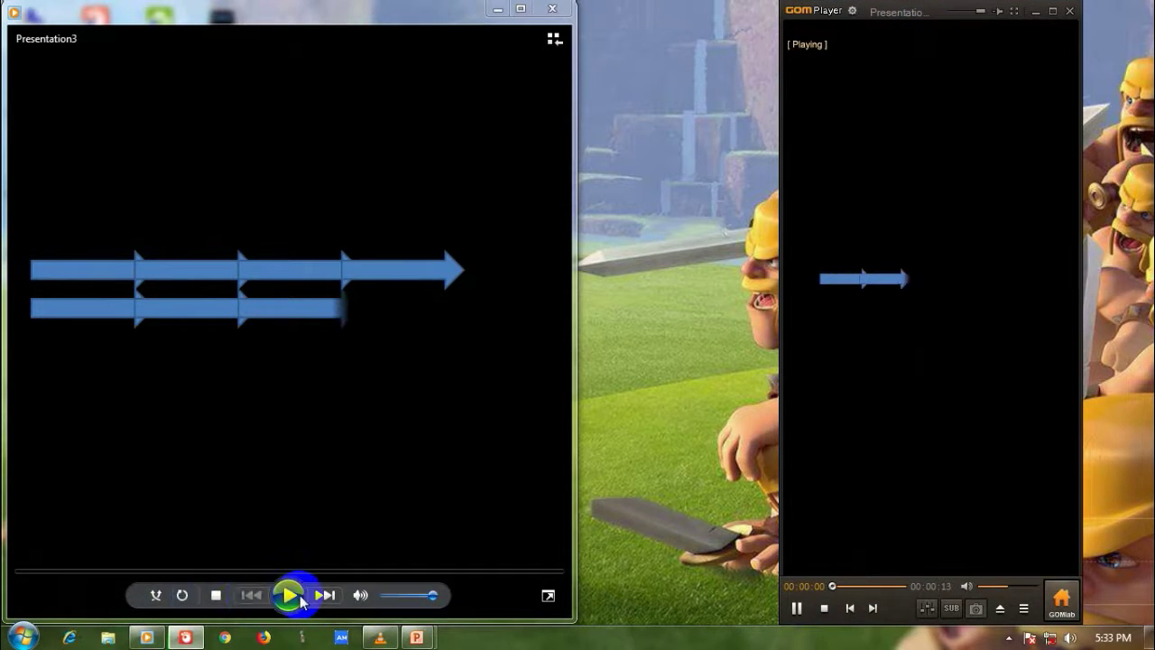
click(289, 596)
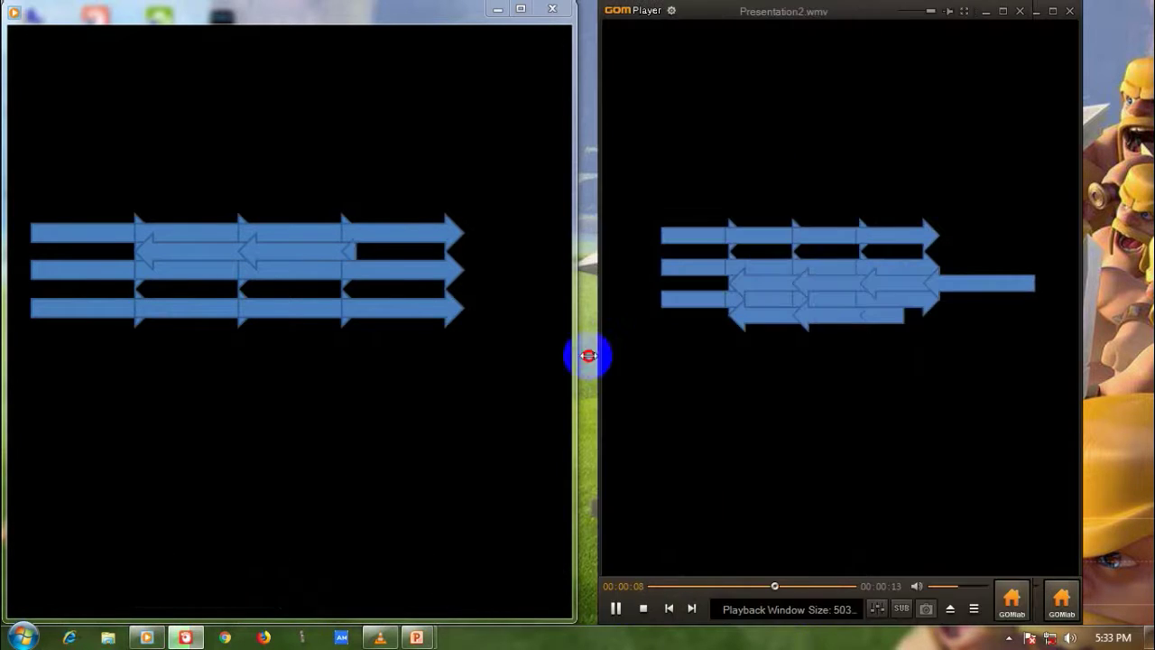
Step: Widen the GOM Player window to the screen edge, then close it
drag(780, 346, 576, 346)
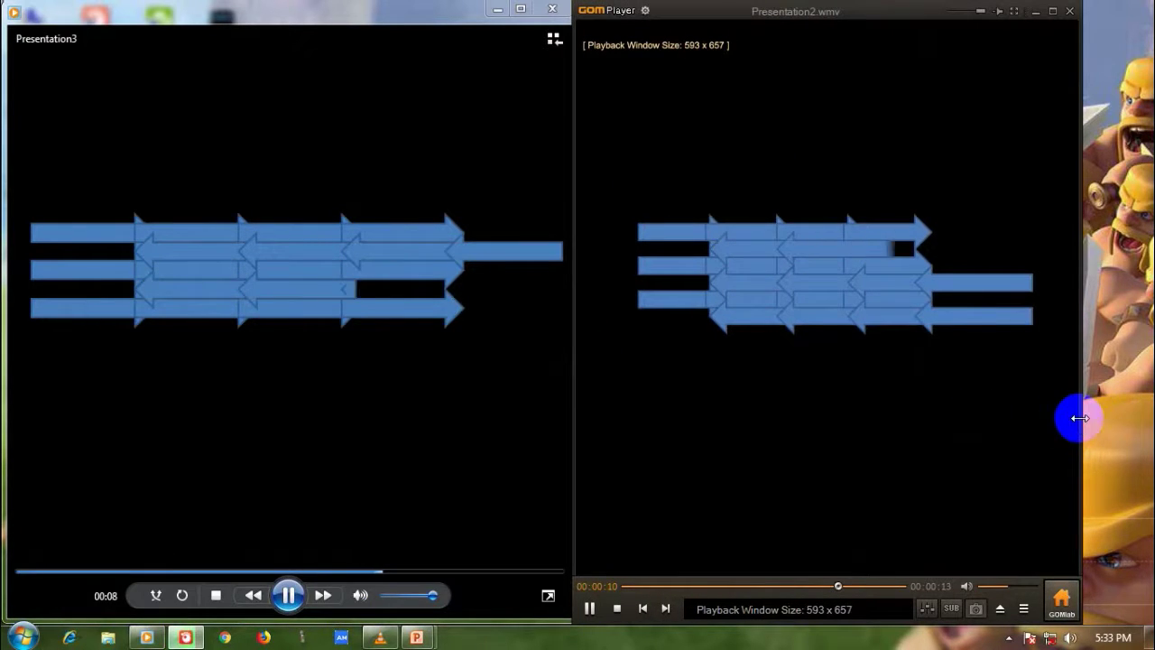
drag(1082, 420, 1154, 419)
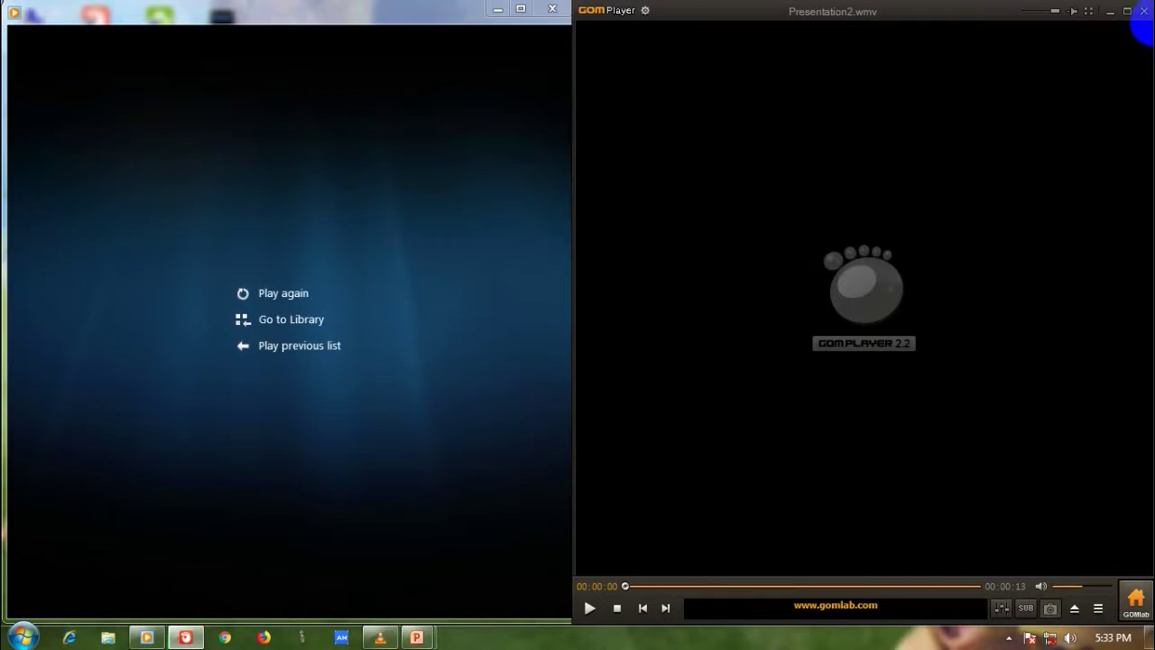
click(1142, 11)
click(564, 12)
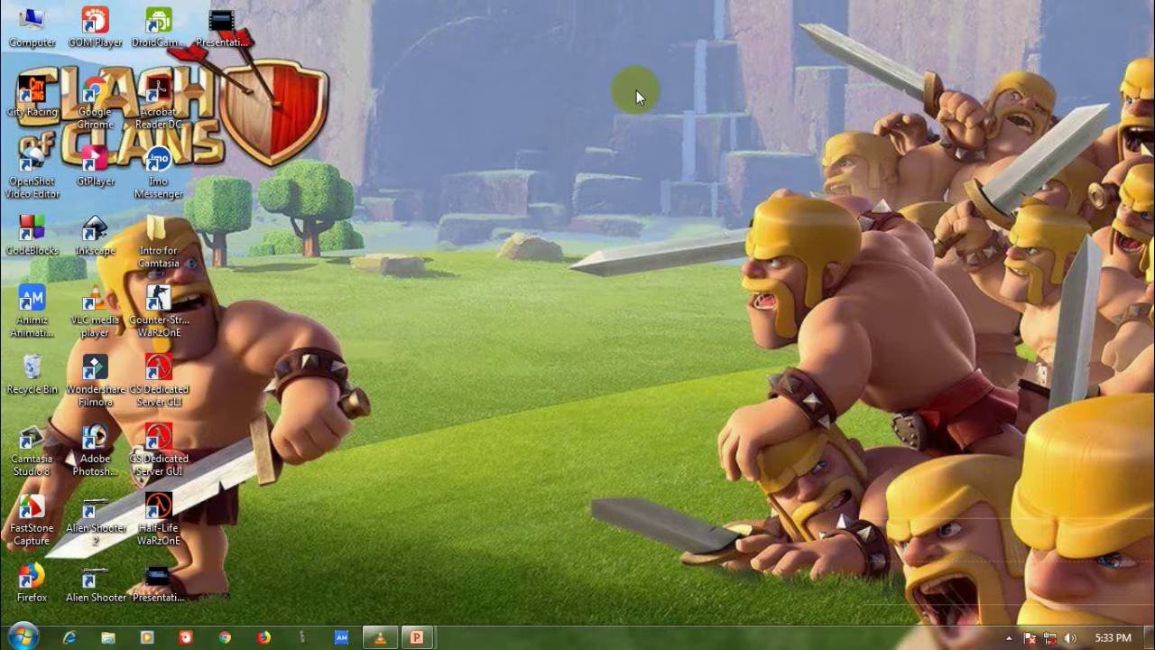
right_click(636, 91)
click(668, 152)
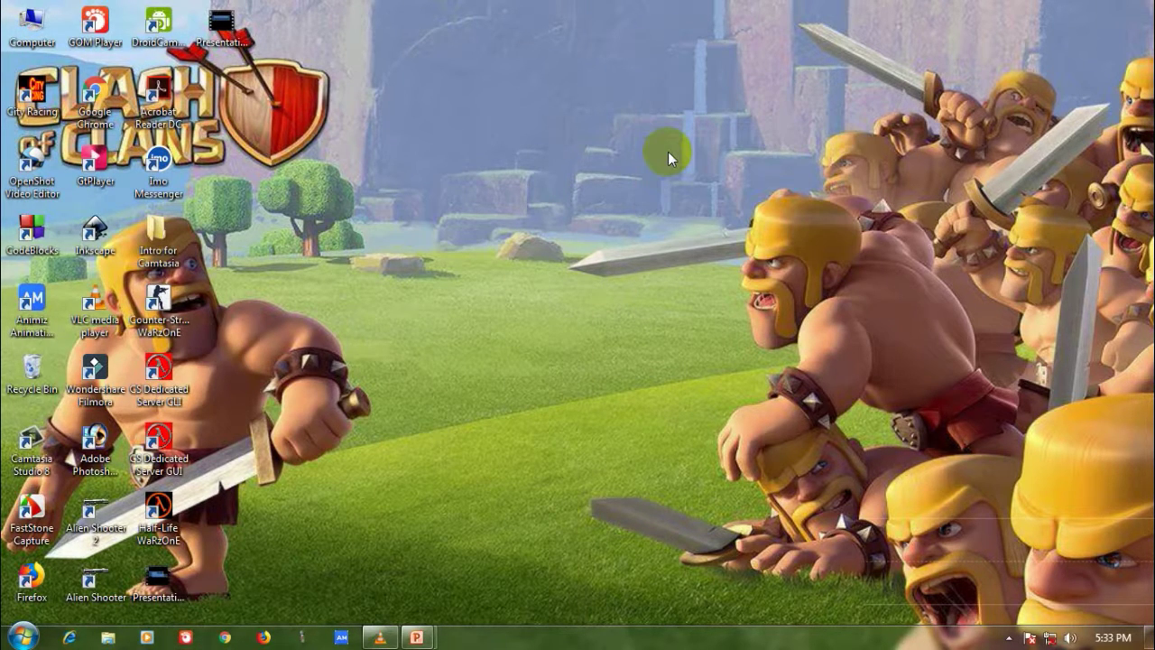